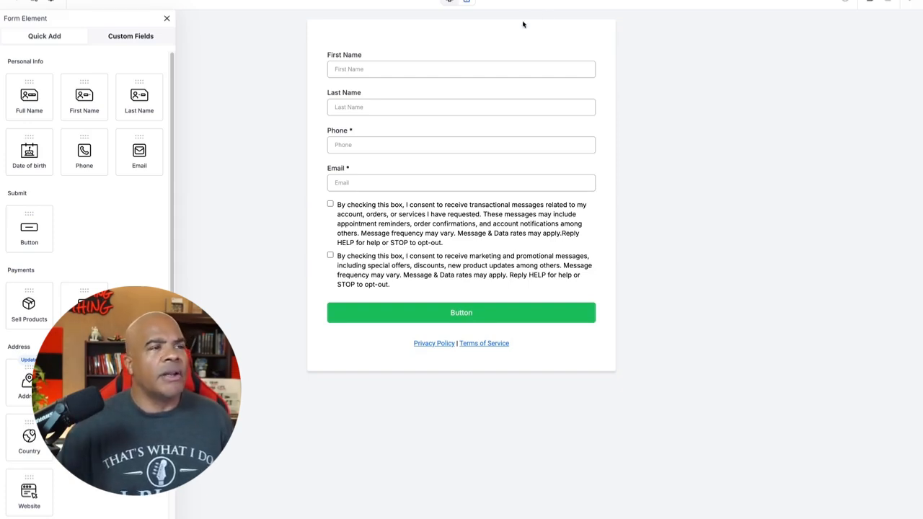
Step: Delete the two messaging consent checkboxes and the Privacy Policy and Terms of Service links from the form
click(572, 223)
click(596, 201)
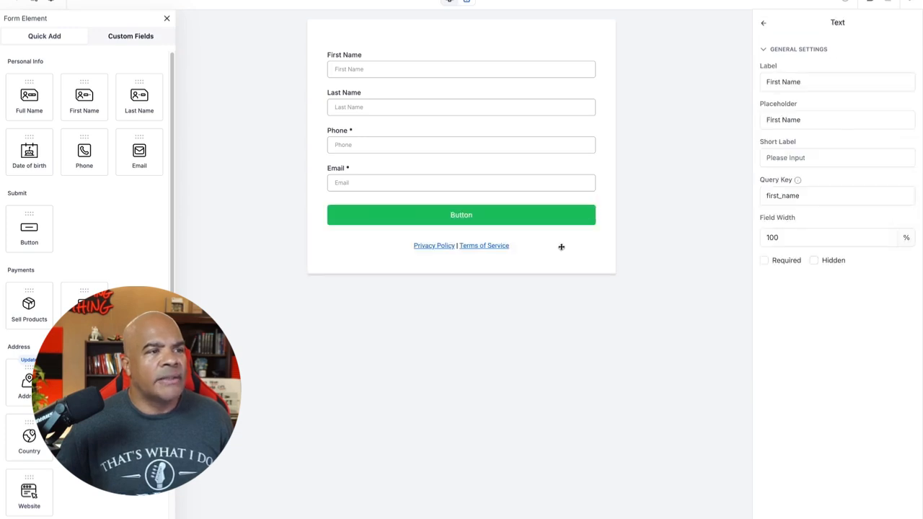
click(560, 247)
click(596, 233)
Step: Remove the Phone, Last Name and First Name fields from the form
click(546, 151)
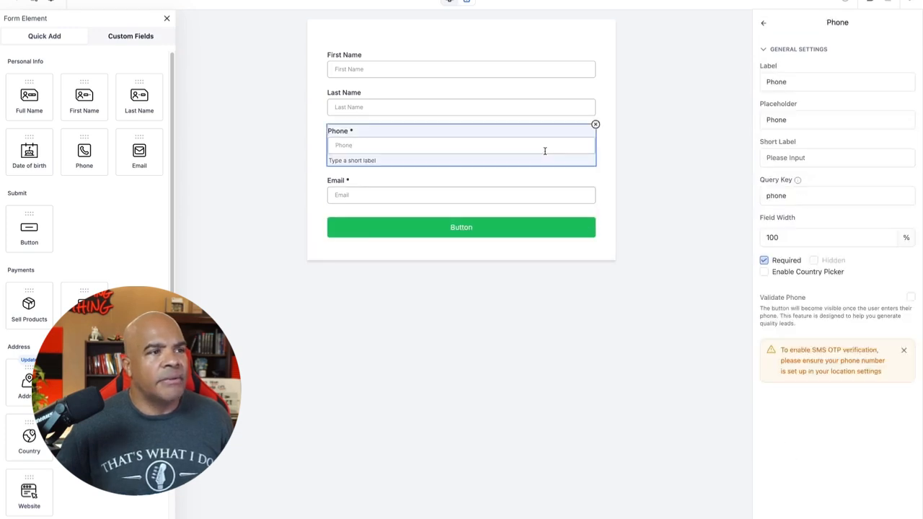
click(596, 125)
click(573, 99)
click(595, 87)
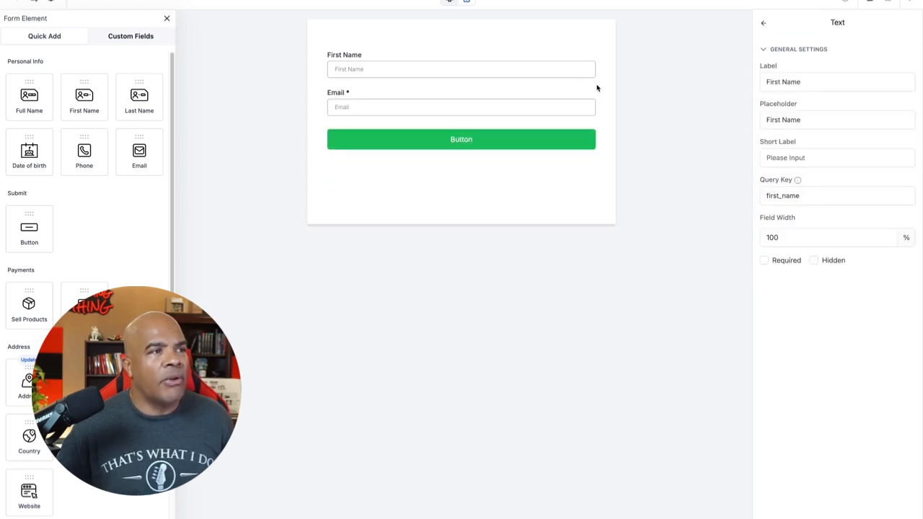
click(577, 68)
click(595, 49)
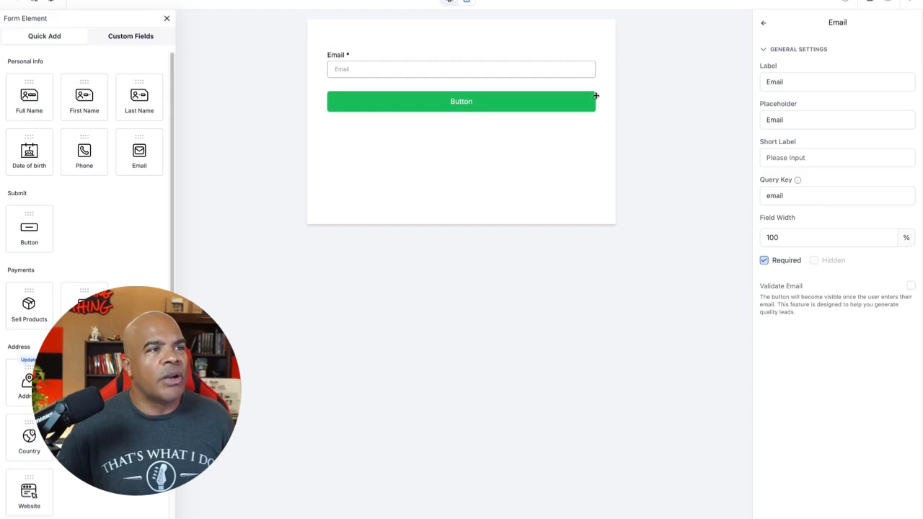
Step: Change the form's submit button text to "Get my free cool Jenny Course"
click(532, 102)
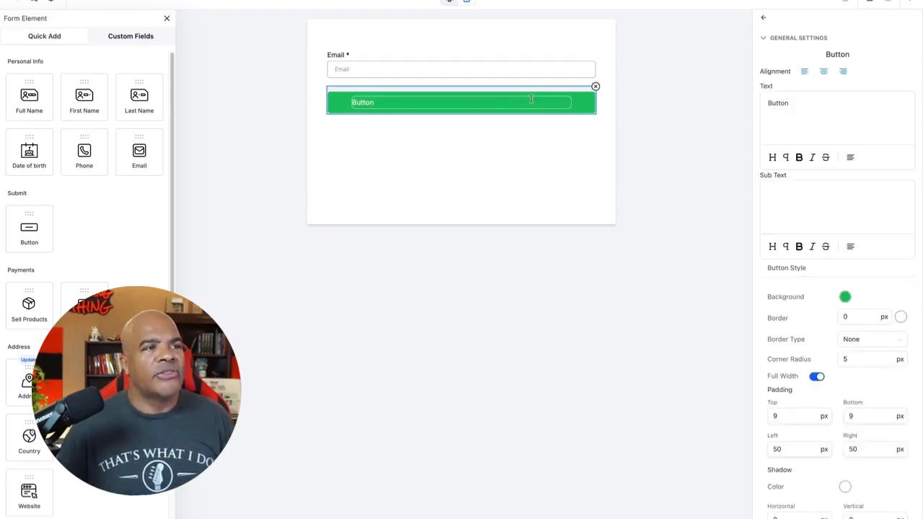
double_click(795, 102)
text(GEt)
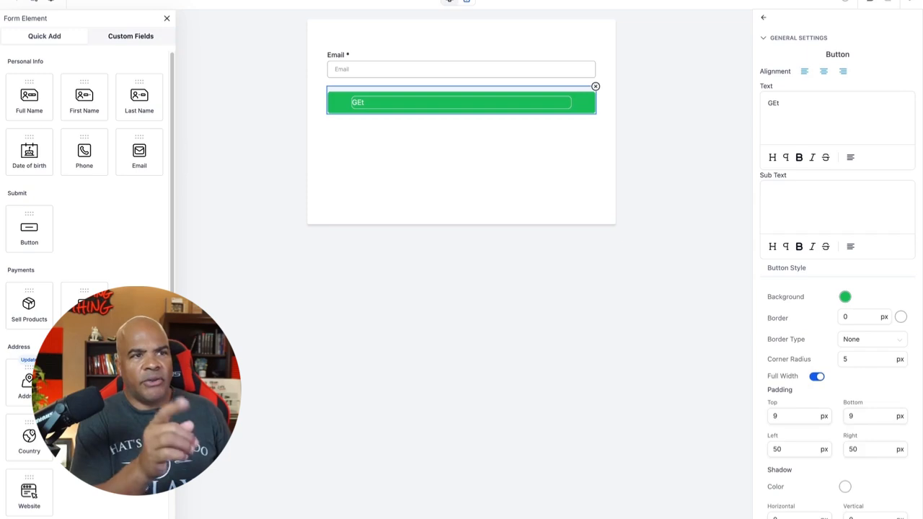
key(BackSpace)
text(et m)
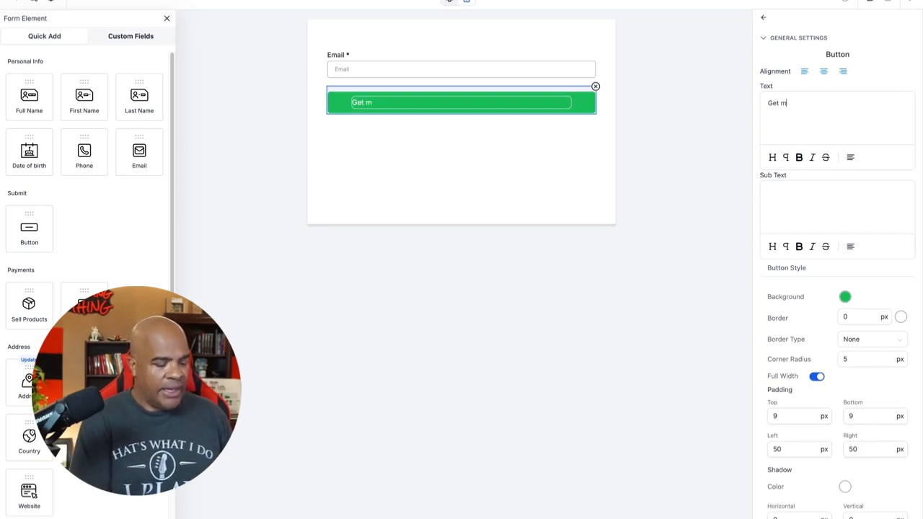
text(y free co)
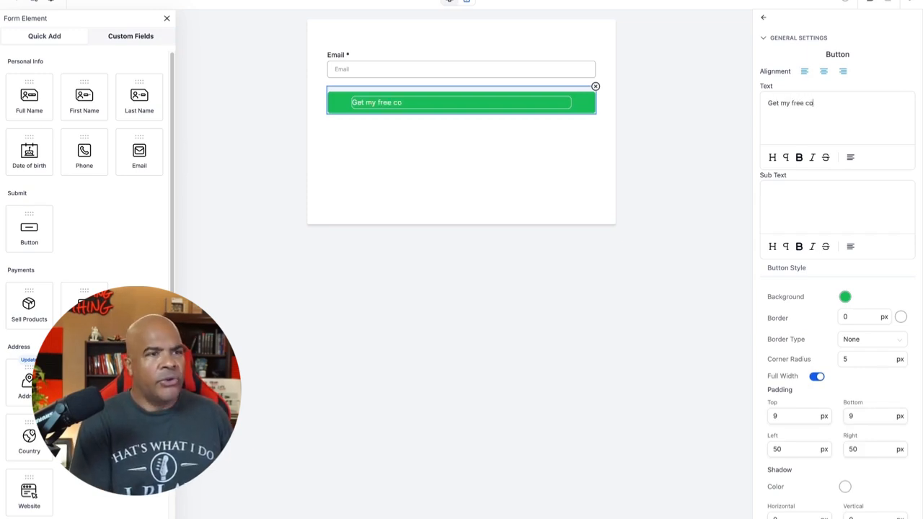
text(ol Jenny Course)
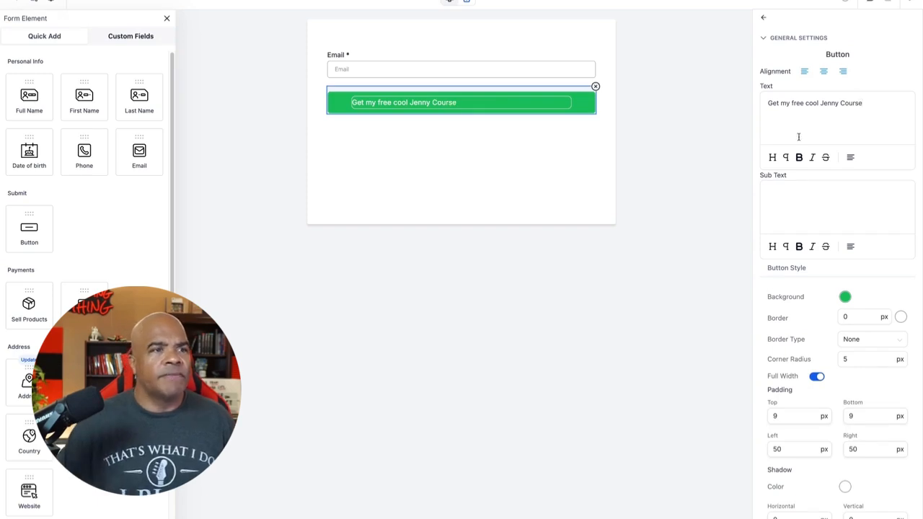
click(680, 254)
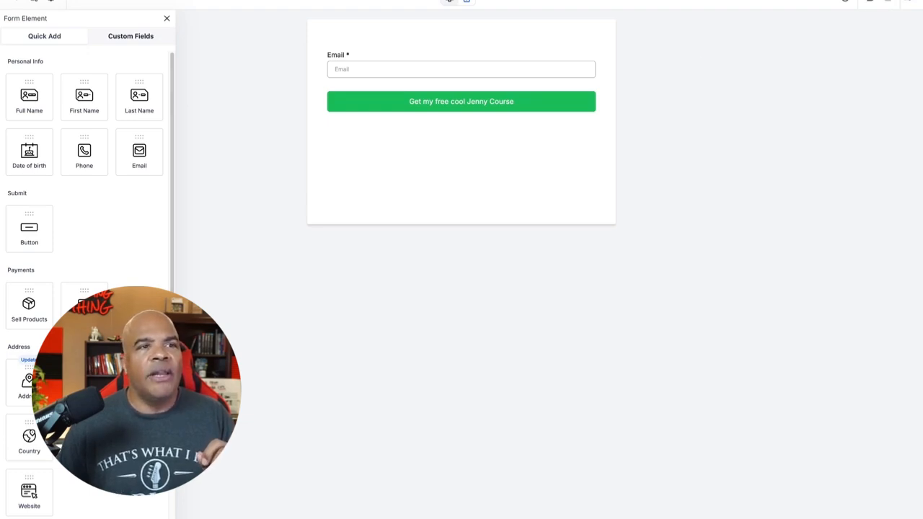
Step: Look over the form's style settings and its Integrate Form embed options, closing both
click(908, 2)
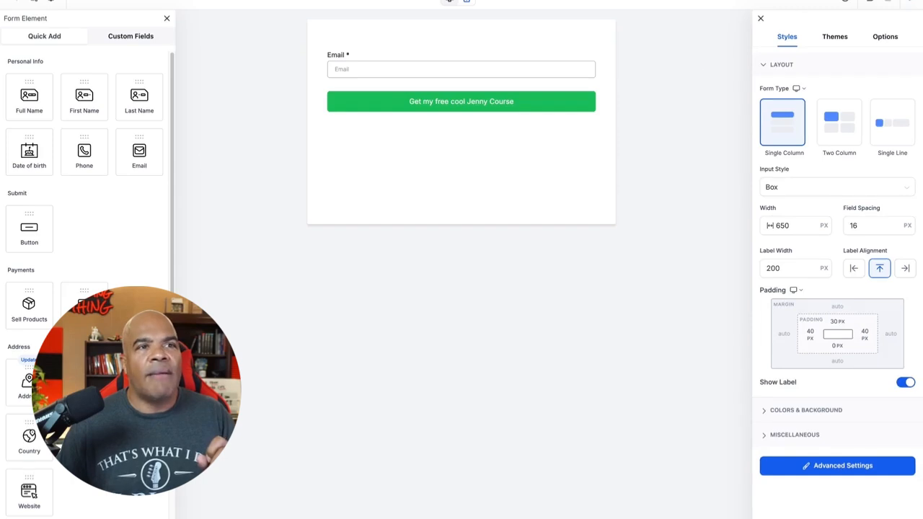
click(894, 0)
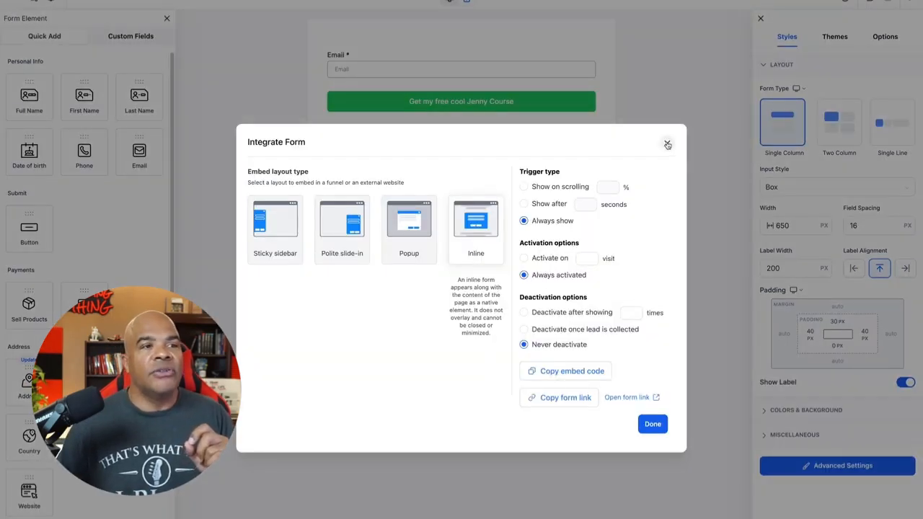
click(667, 143)
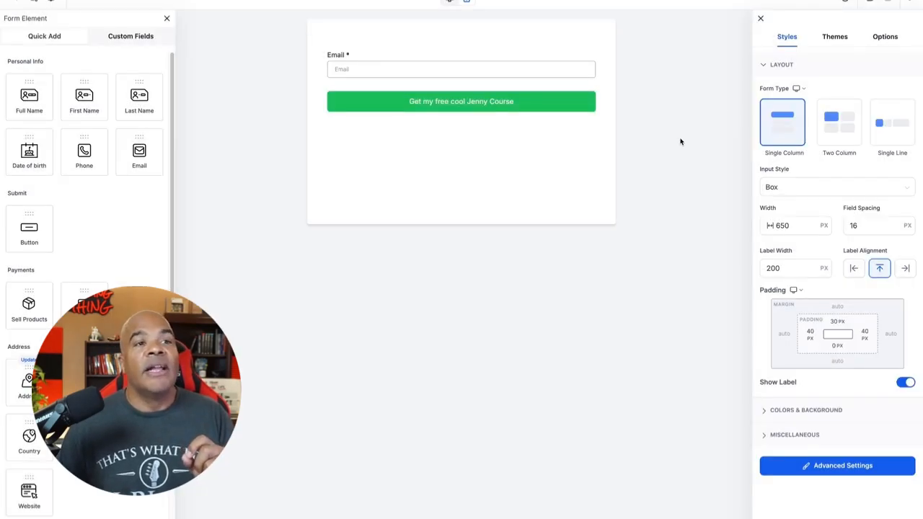
click(760, 19)
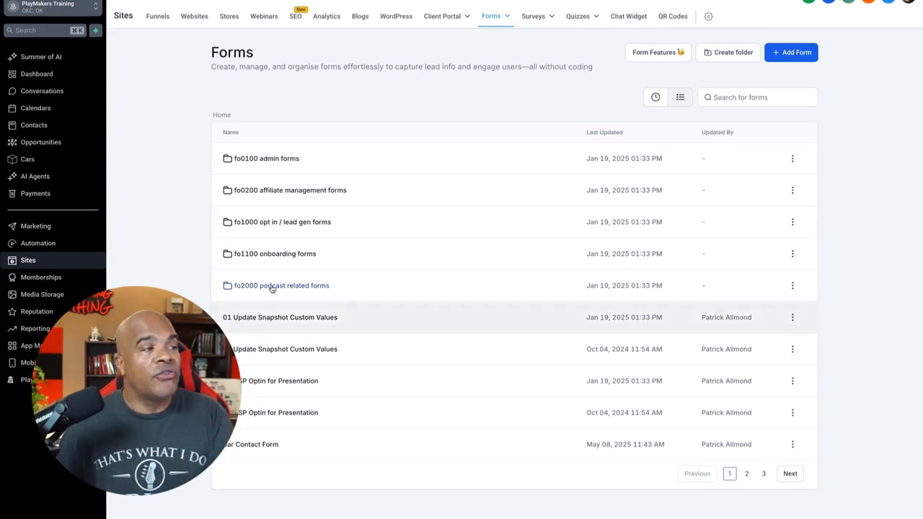
Step: Create a new funnel from blank named "fu0002 Jenny Funnel"
click(162, 18)
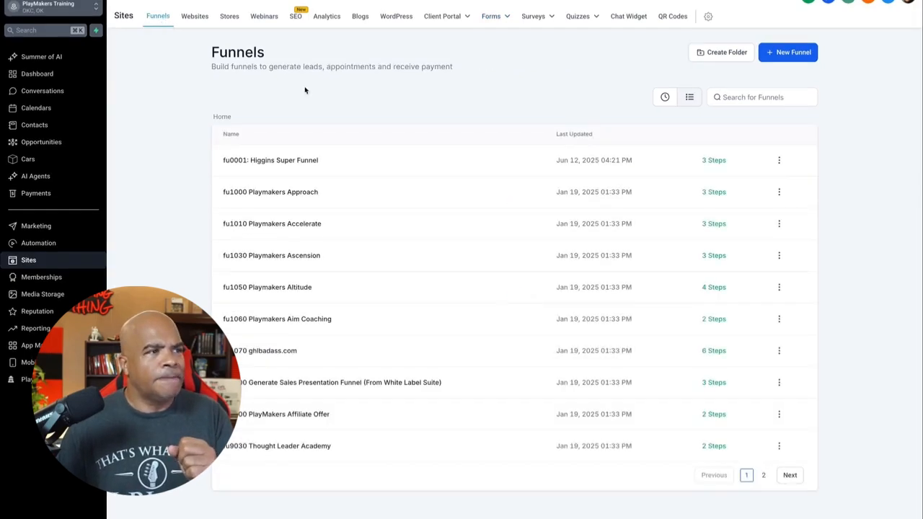
click(792, 53)
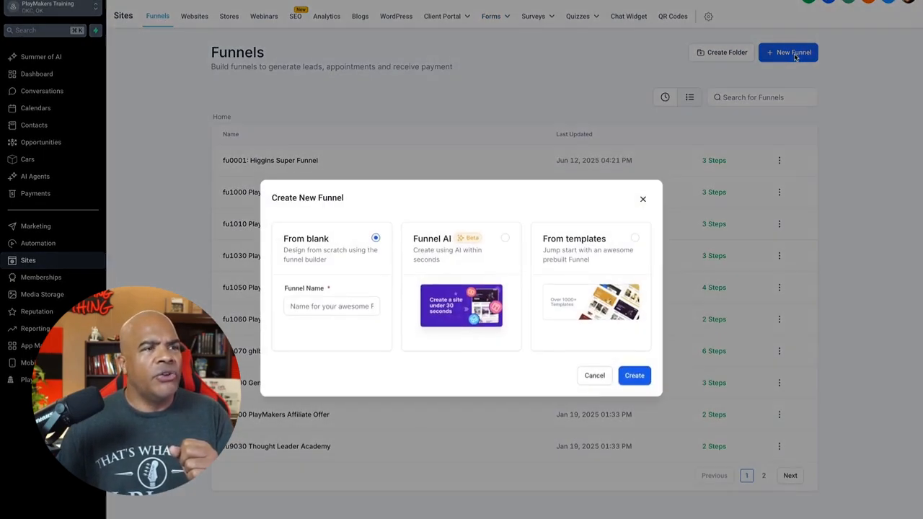
click(337, 308)
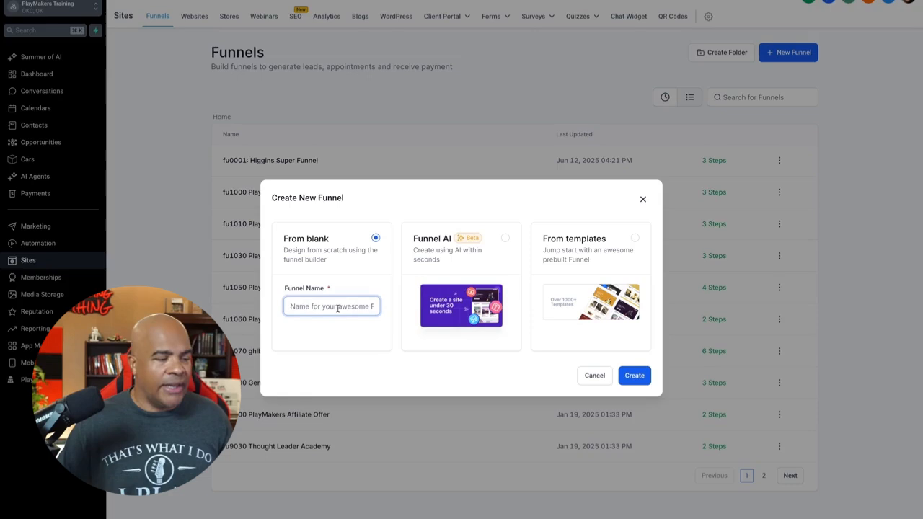
text(fu)
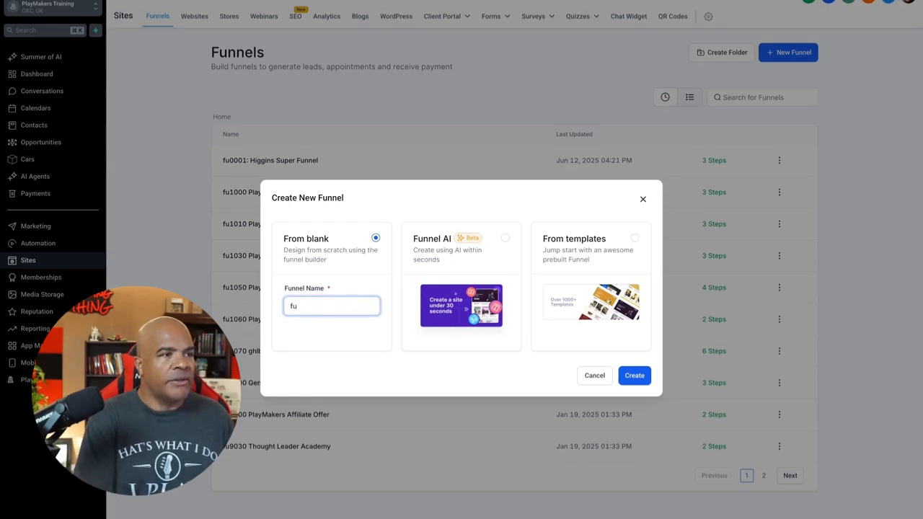
text(00)
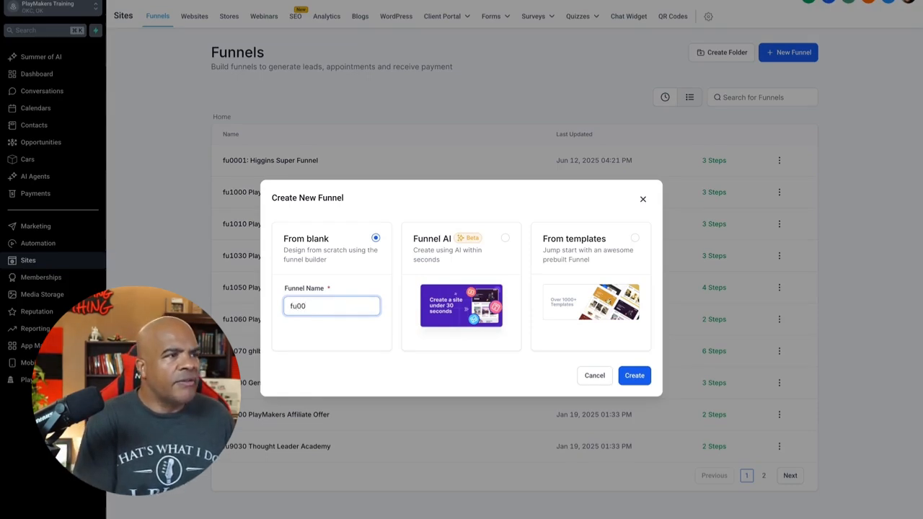
text(02)
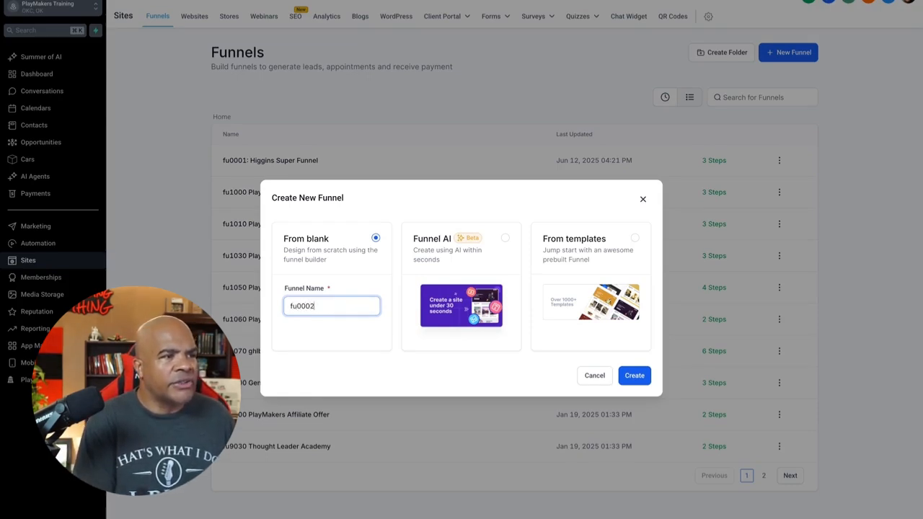
text( Jenny Funnel)
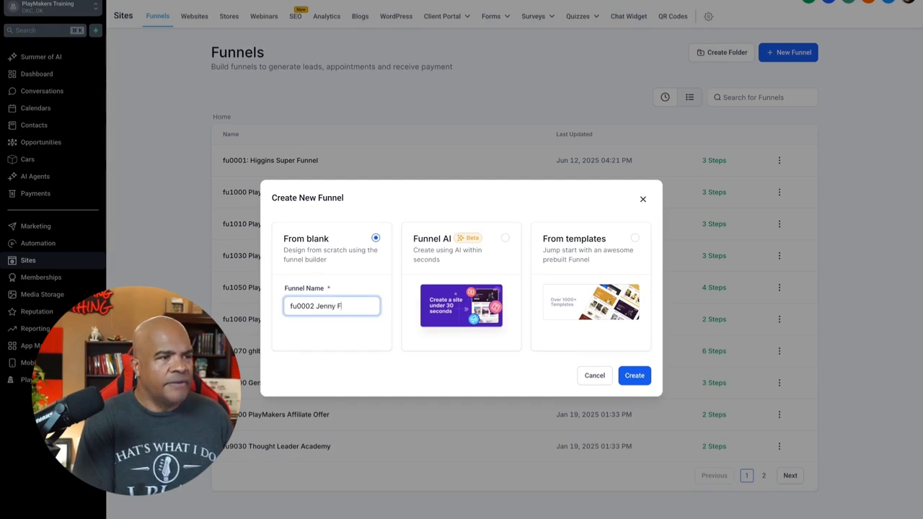
click(635, 376)
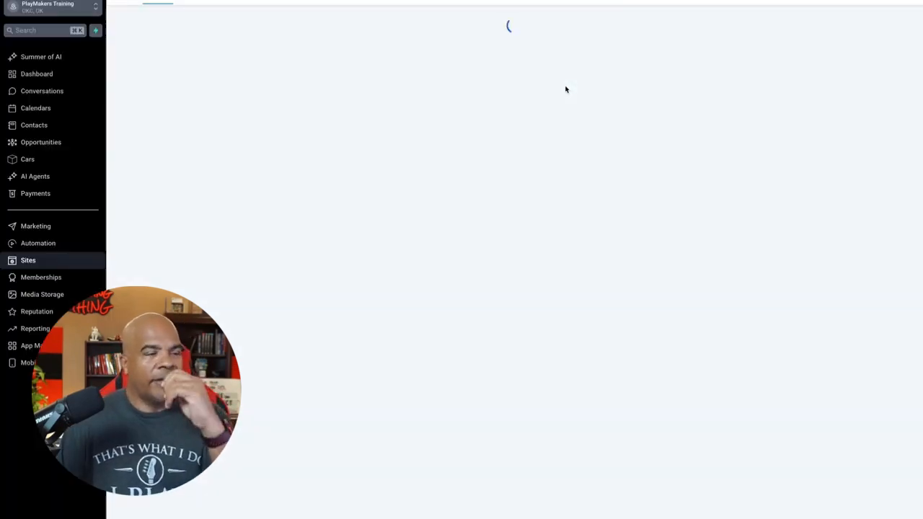
Step: Add a funnel step with the page name "Opt in", leaving its path empty, and reload the page
click(342, 148)
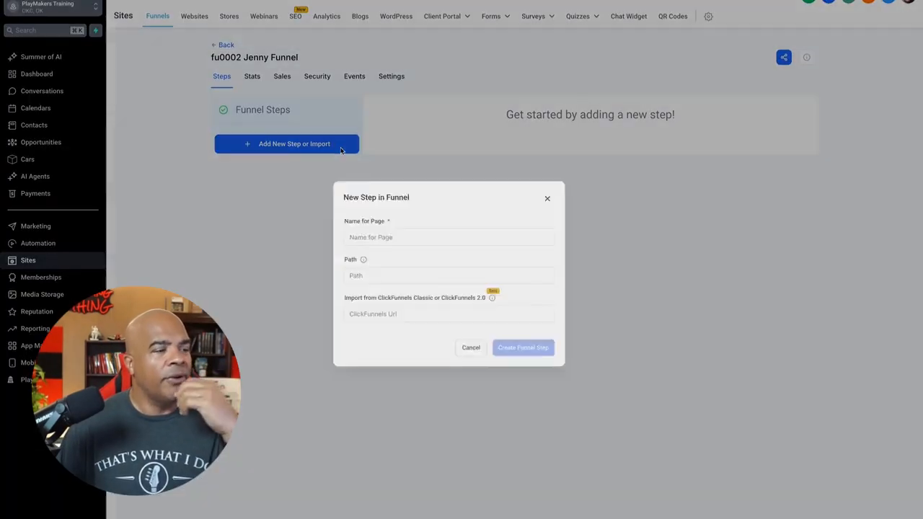
click(468, 247)
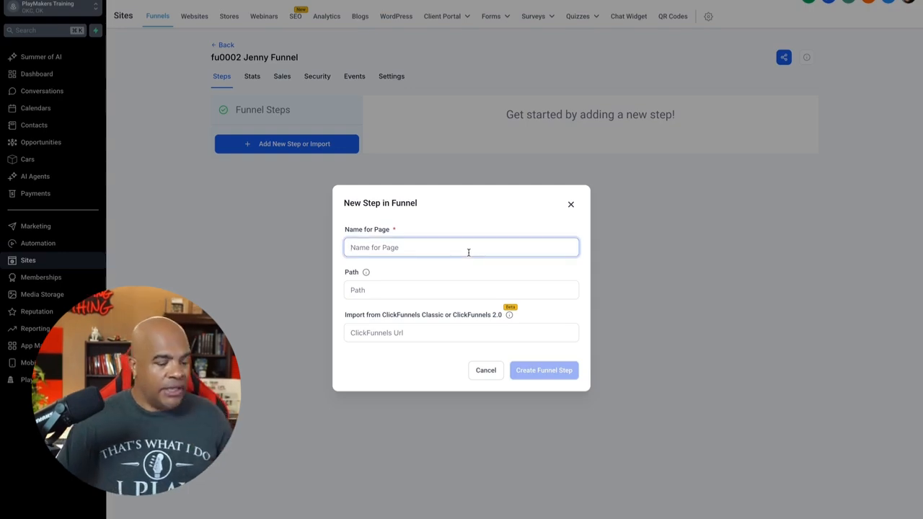
text(Opt I)
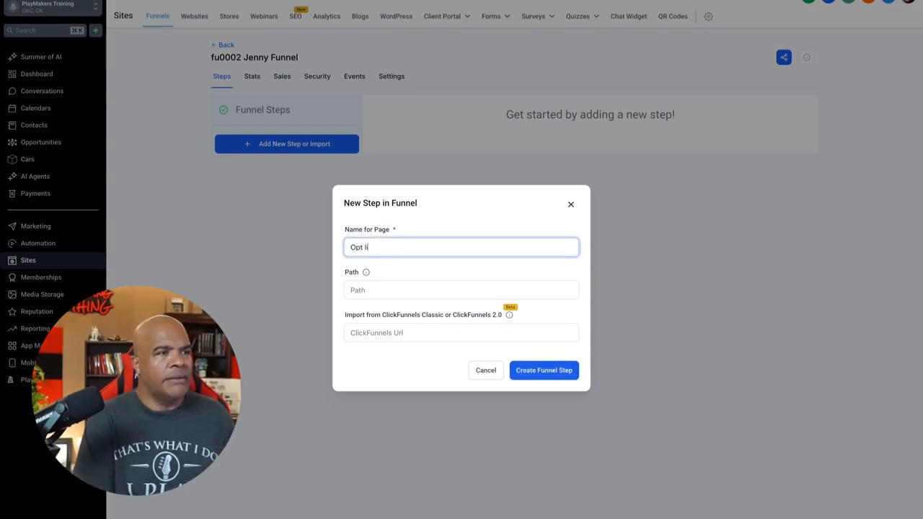
key(BackSpace)
text(in)
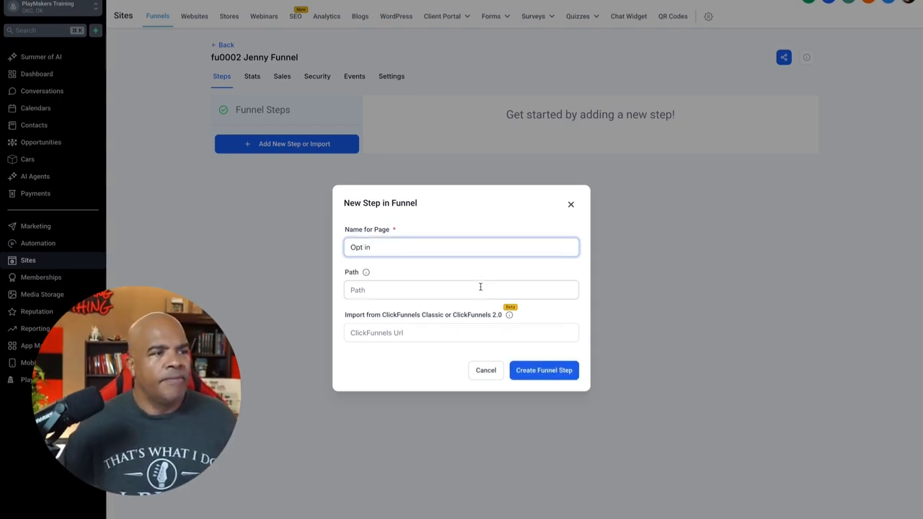
click(525, 371)
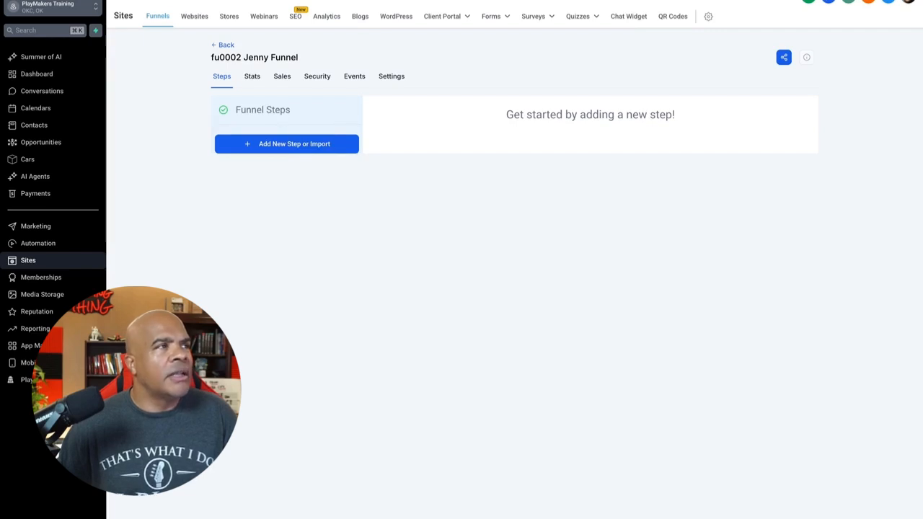
key(super+r)
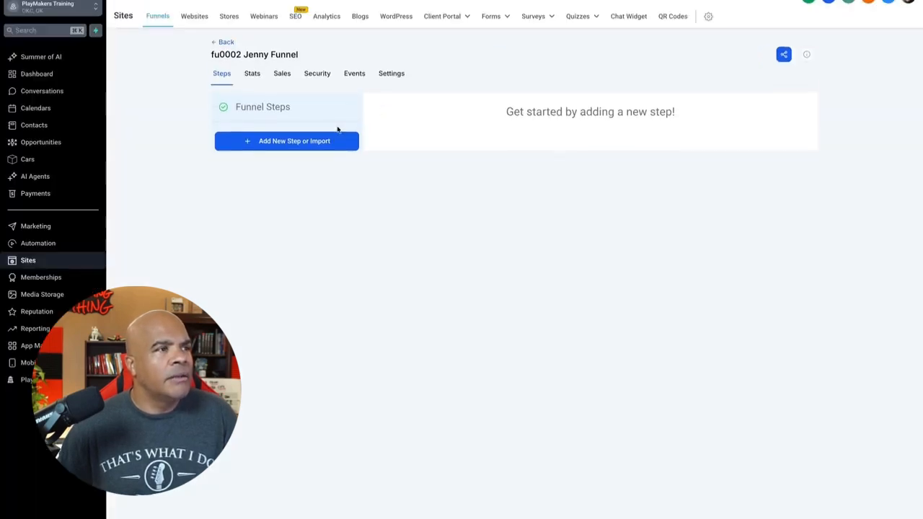
Step: Try again to add the funnel step, entering "Opt In" as the page name
click(343, 148)
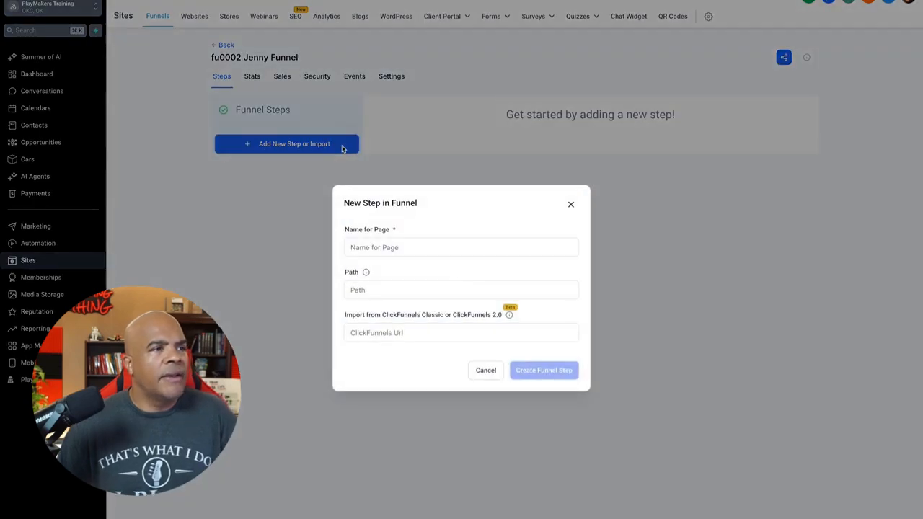
click(443, 249)
text(Opt In)
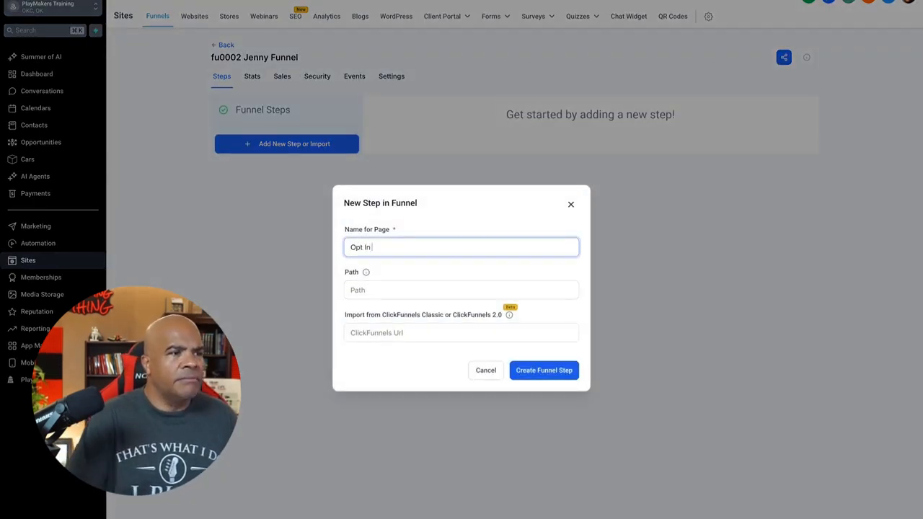
click(542, 372)
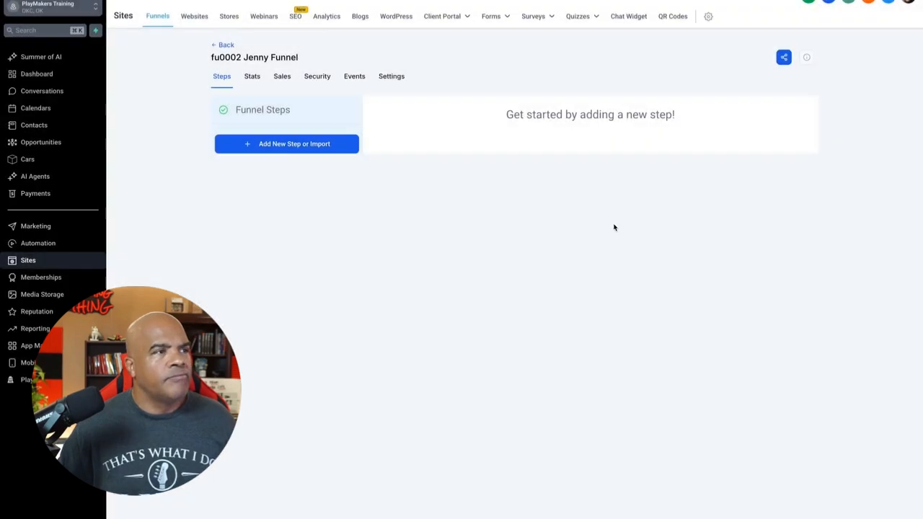
Step: Reopen the fu0002 Jenny Funnel from the funnel list and add a funnel step with the page name "Confirmation"
click(226, 45)
click(282, 196)
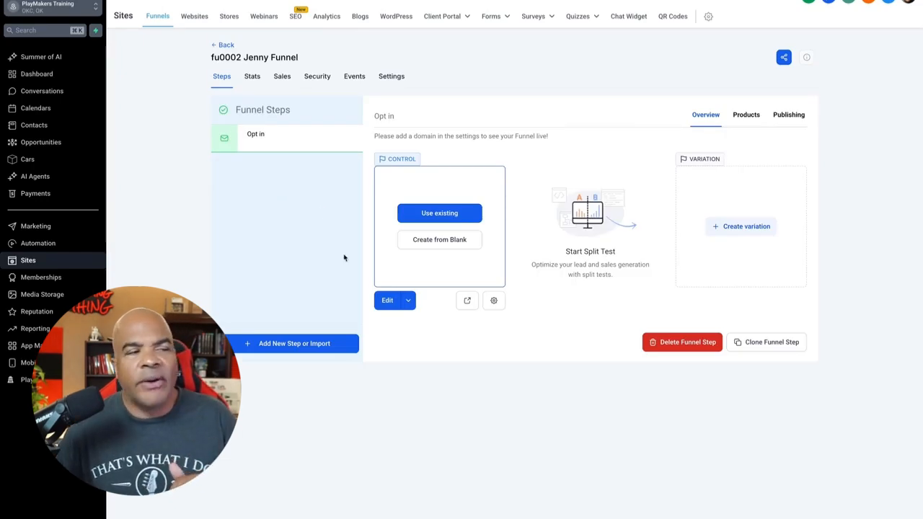
click(325, 347)
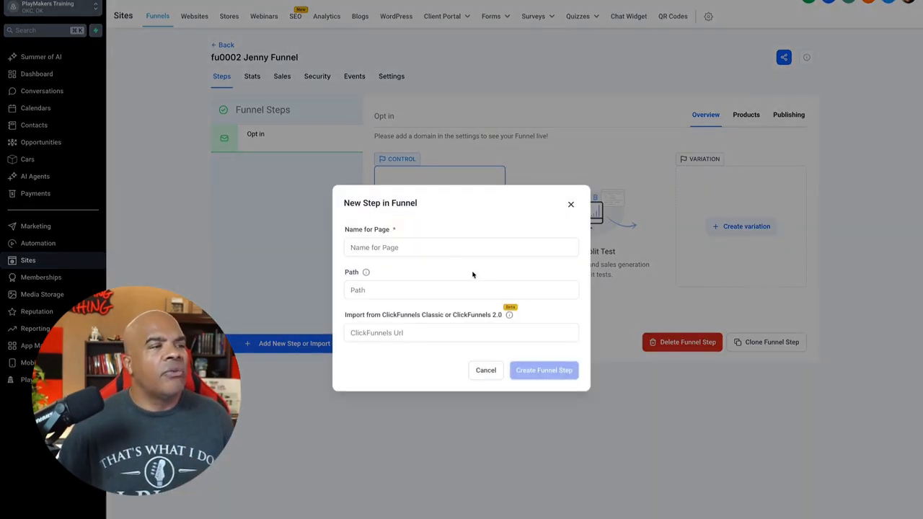
click(447, 248)
text(COnfirm)
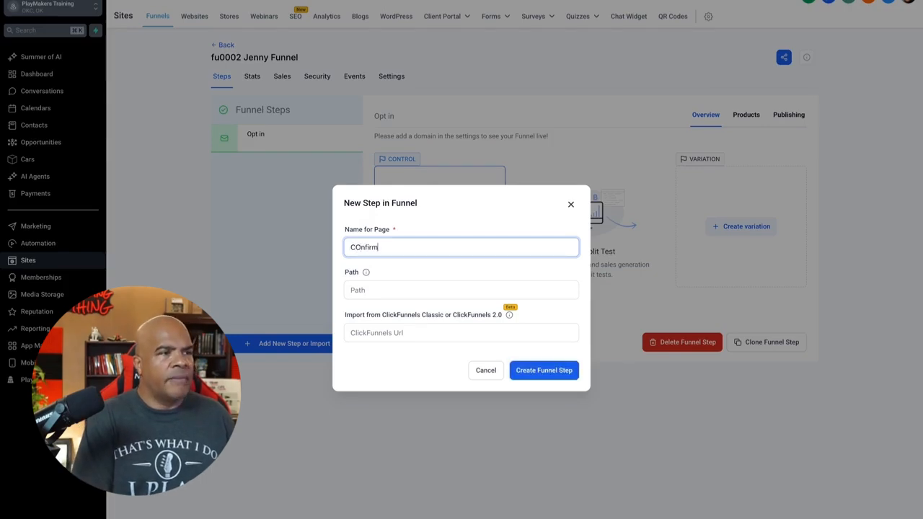
key(BackSpace)
key(BackSpace)
key(BackSpace)
text(nci)
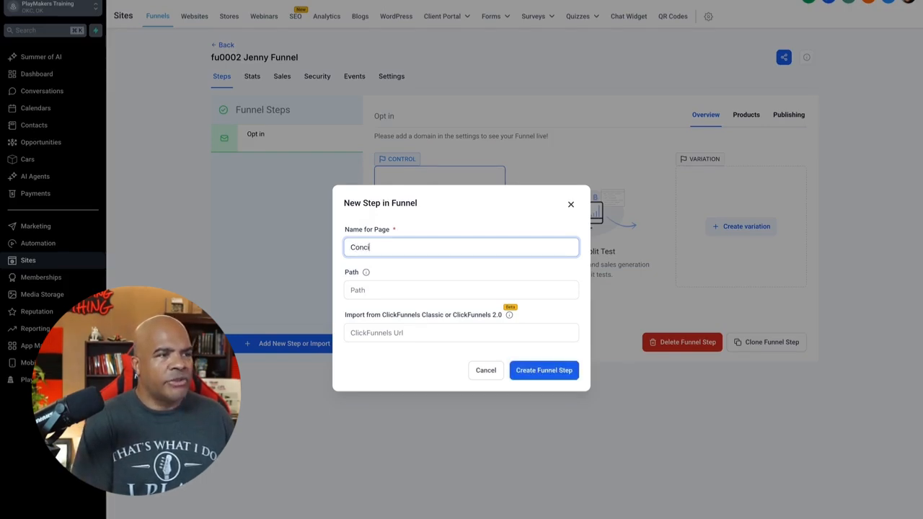
text(rmation)
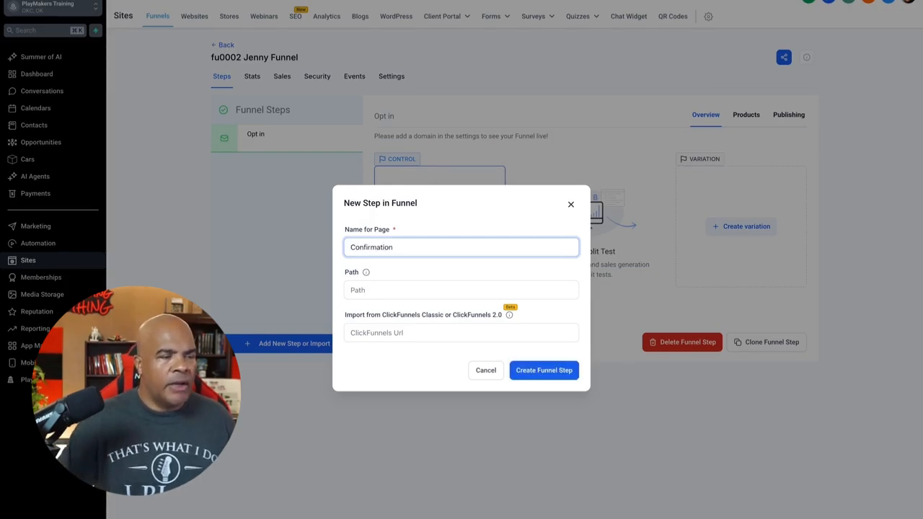
click(545, 371)
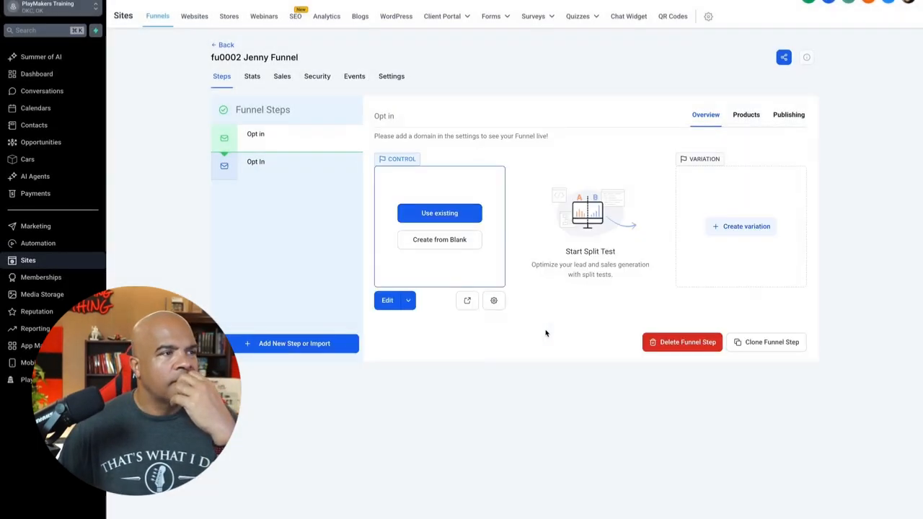
Step: Select the first "Opt in" funnel step and create its control page from blank
click(279, 166)
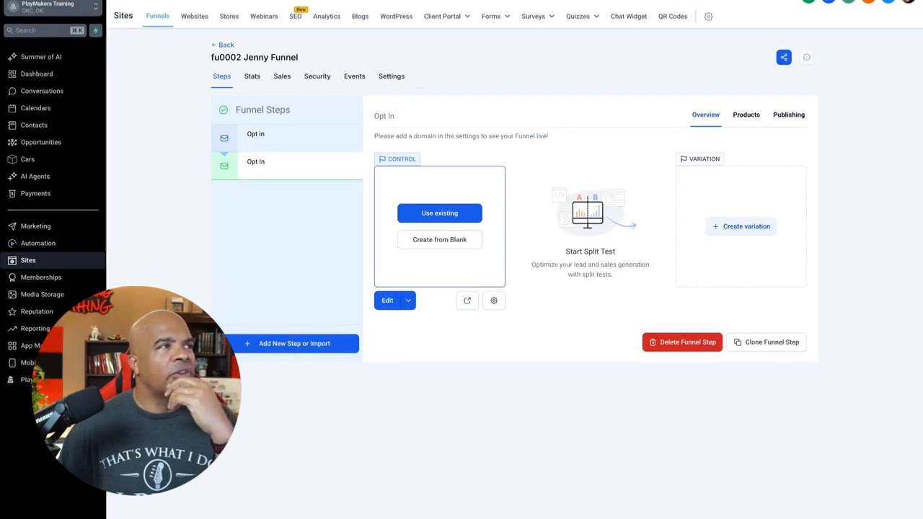
click(196, 0)
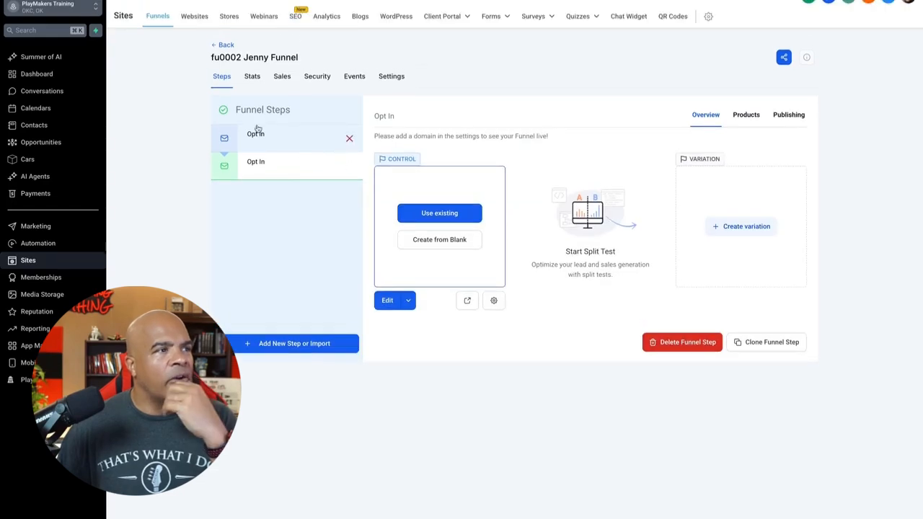
click(292, 134)
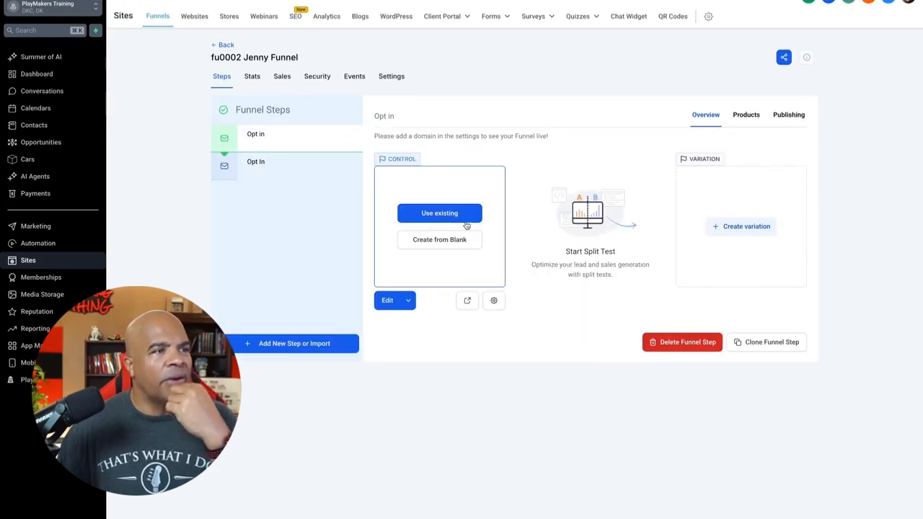
click(467, 240)
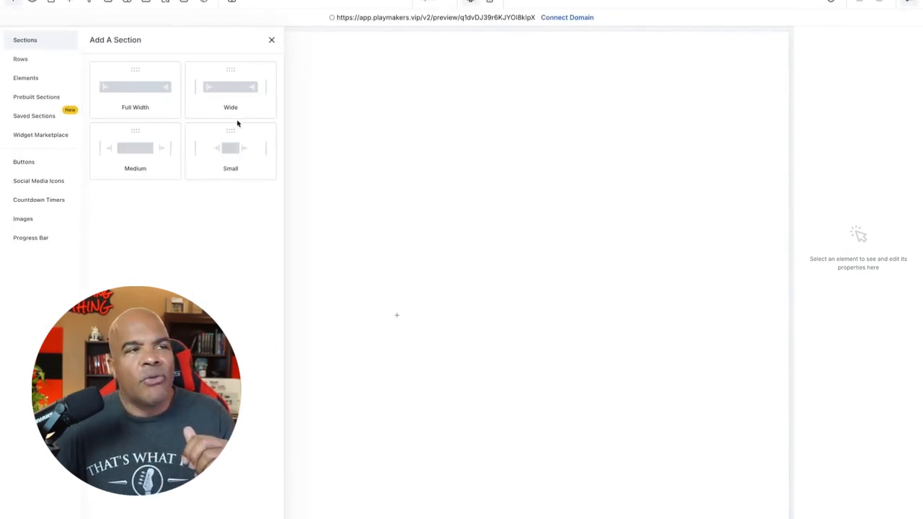
Step: Add a Wide section to the blank page and put a 2 Column row in it
click(225, 101)
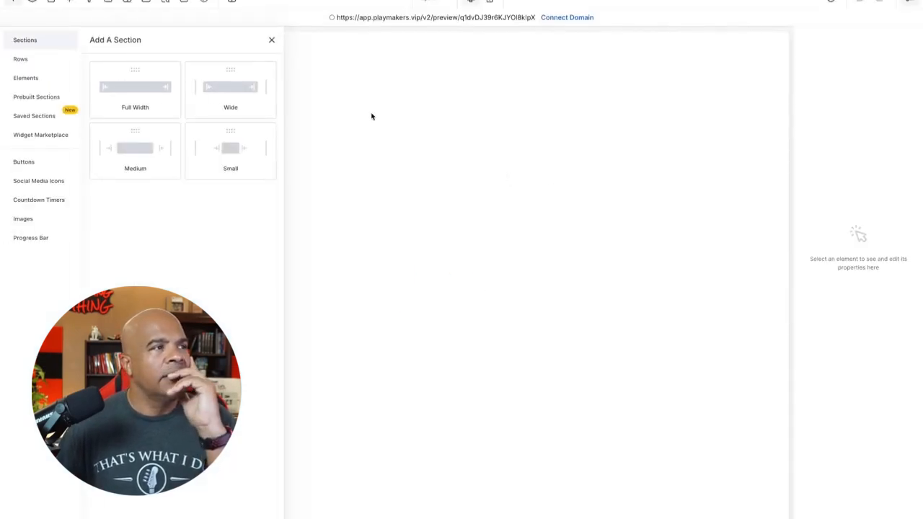
click(219, 88)
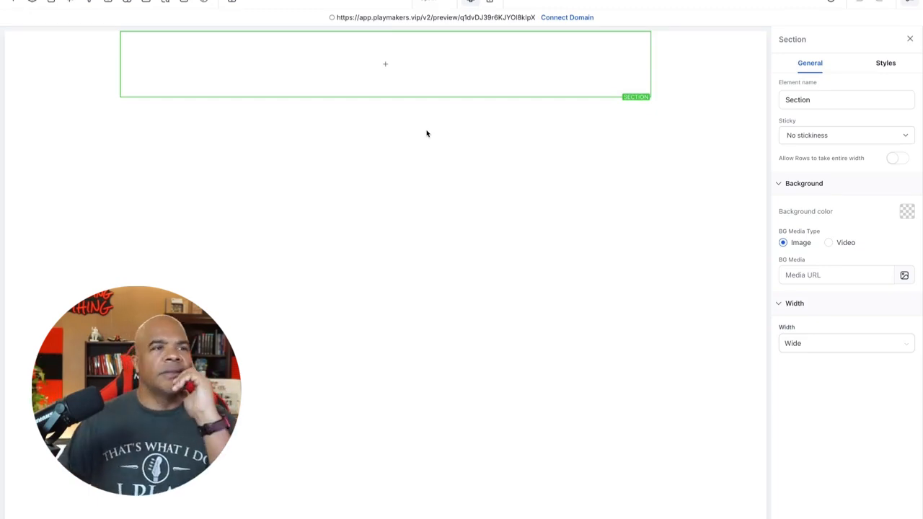
click(388, 66)
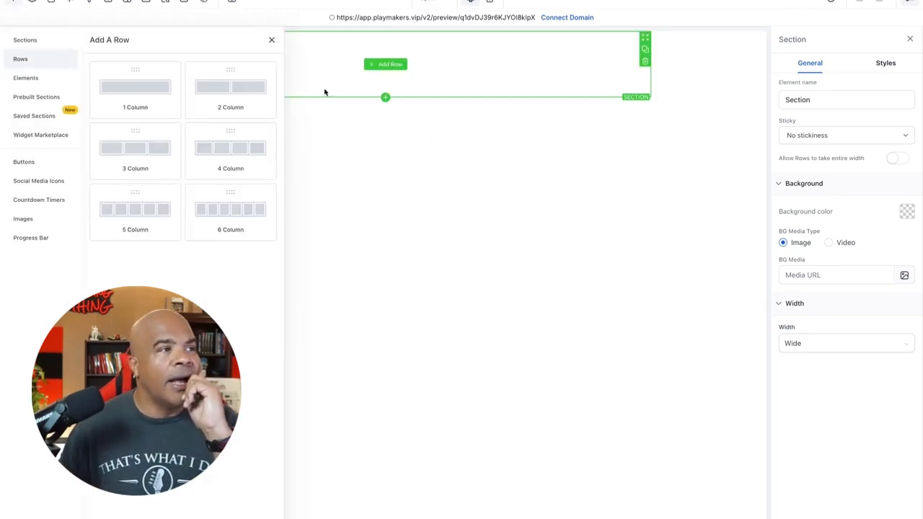
click(231, 88)
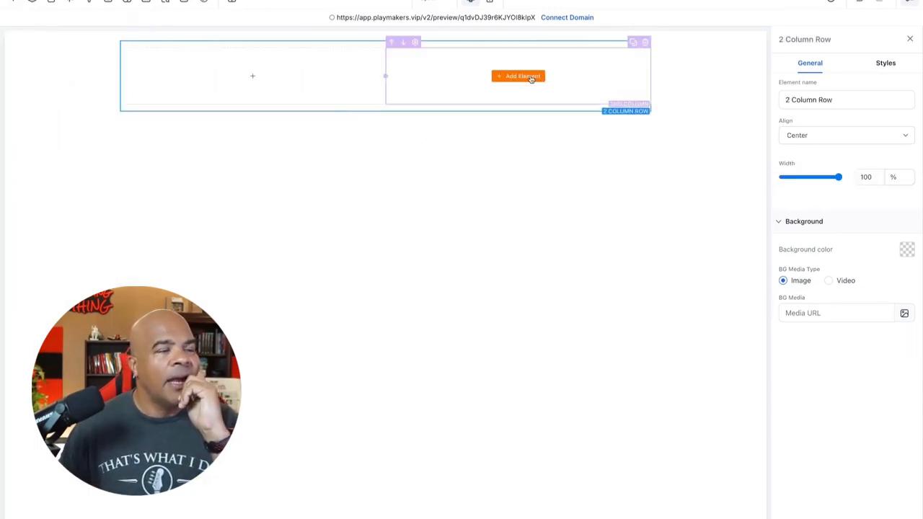
Step: Place a Form element in the row's second column and assign the form "fo0001 Jenny Forms" to it
click(531, 77)
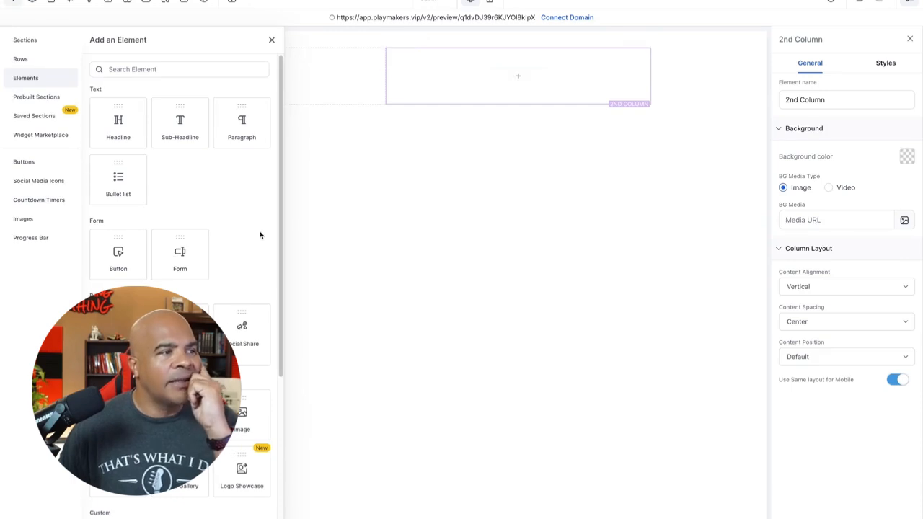
drag(180, 264, 523, 89)
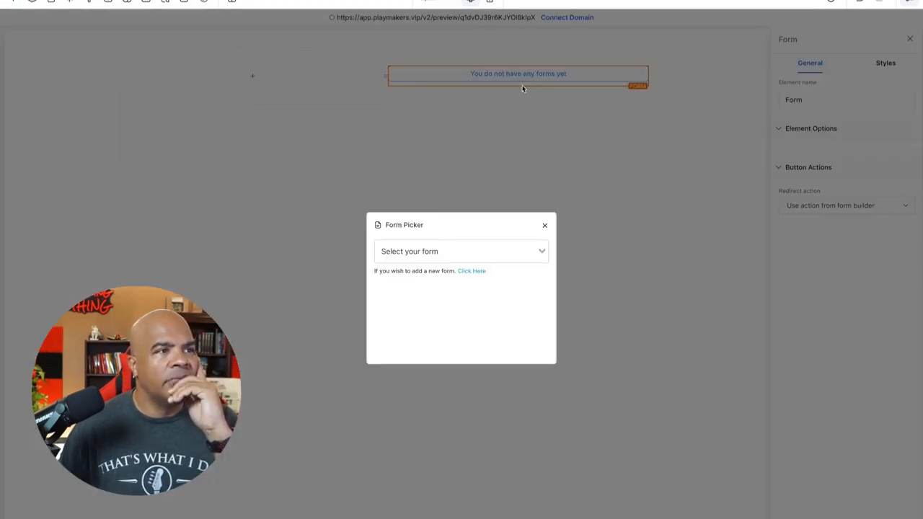
click(531, 250)
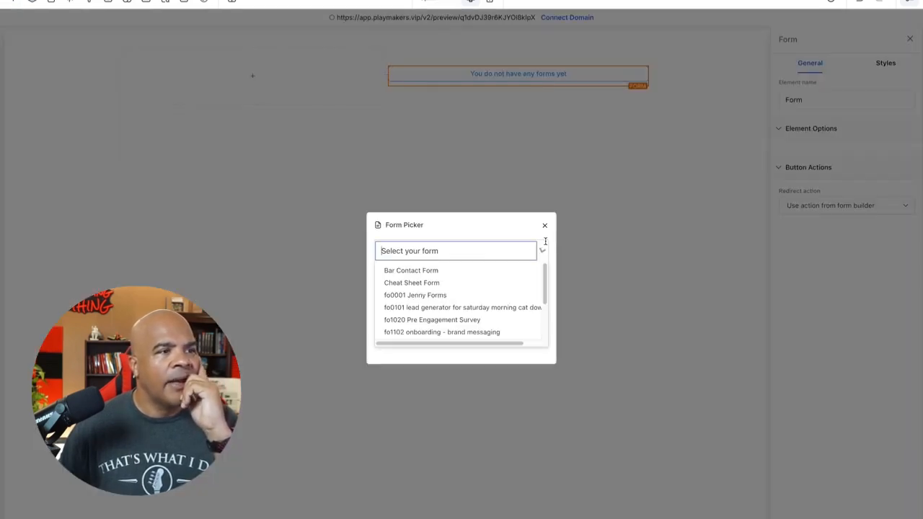
click(460, 295)
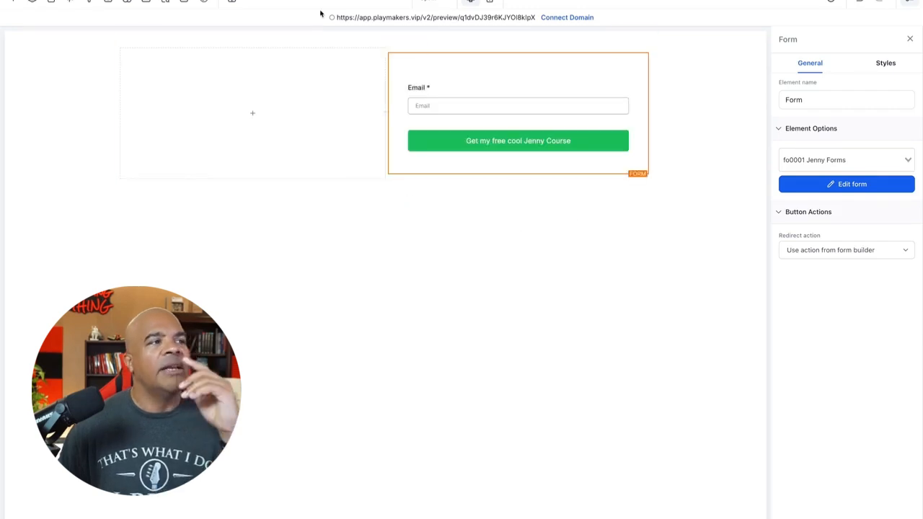
Step: Add a Headline element to the row's first column with a Sub-Headline element directly below it
mouse_move(298, 161)
click(265, 117)
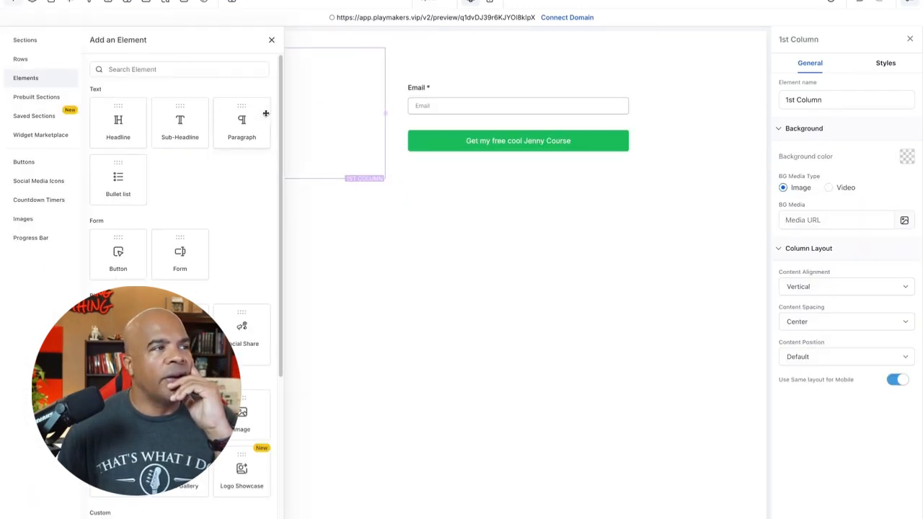
drag(132, 126, 274, 99)
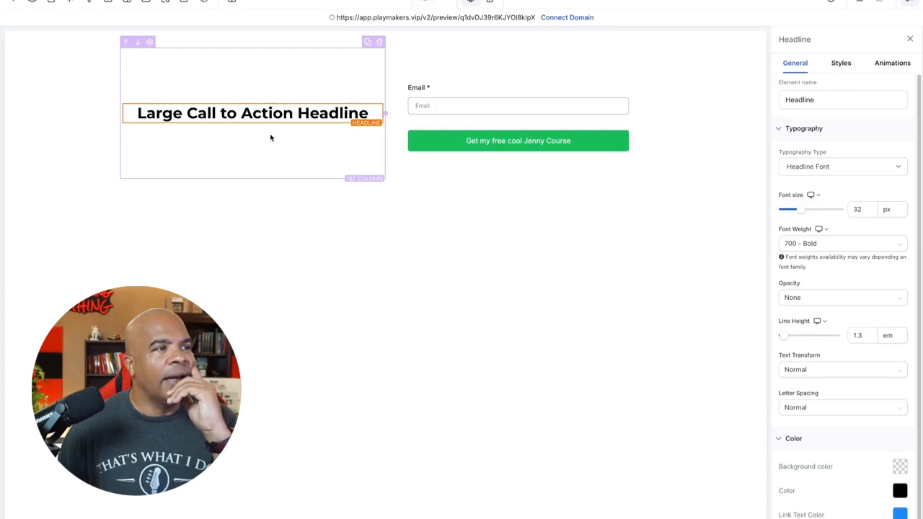
click(256, 125)
drag(159, 123, 332, 130)
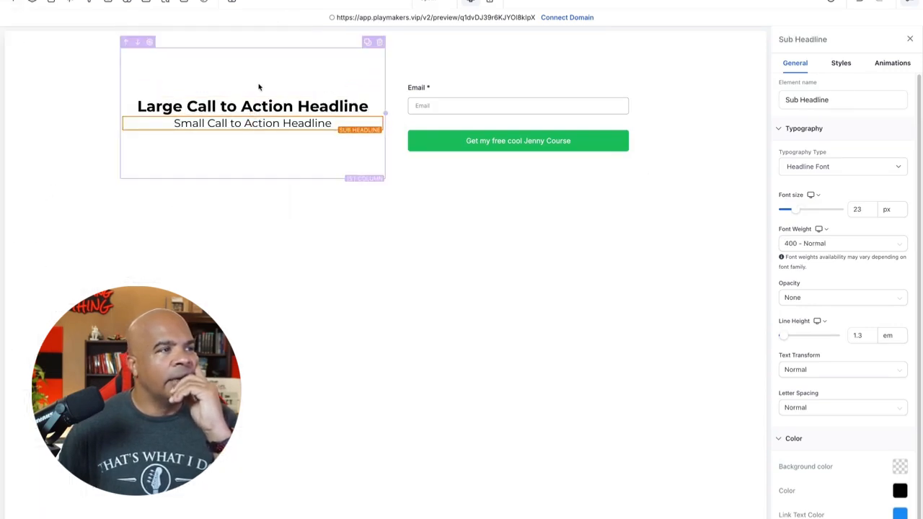
Step: Place an Image element above the headline and fill it with Whisk_625330ef72.jpg, uploaded from the Downloads folder to media storage
click(256, 131)
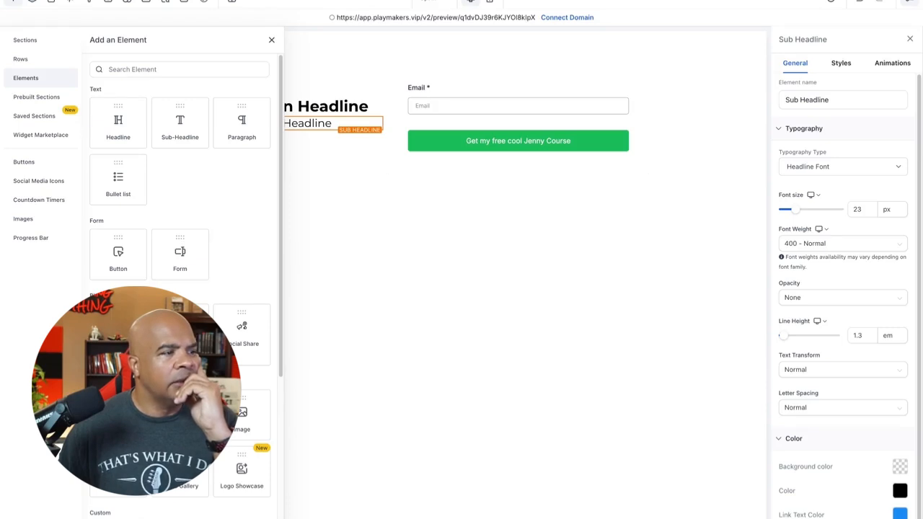
drag(242, 415, 276, 74)
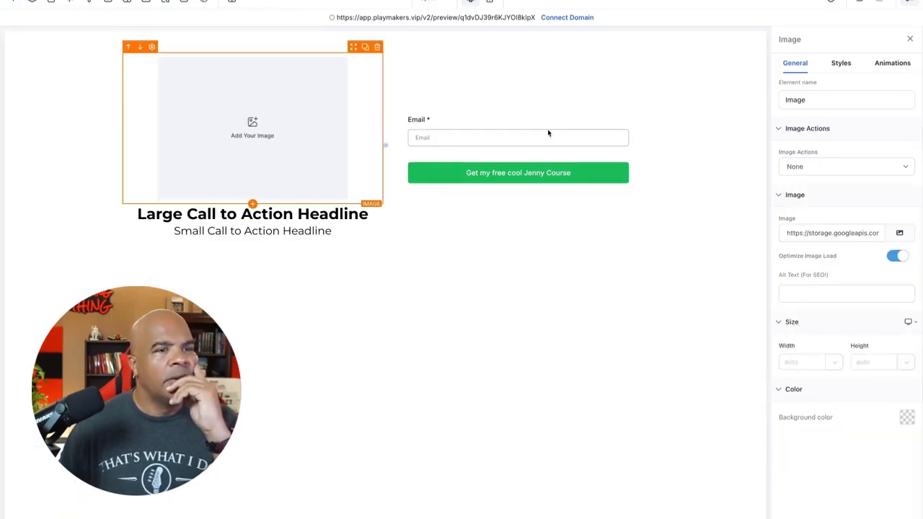
click(901, 234)
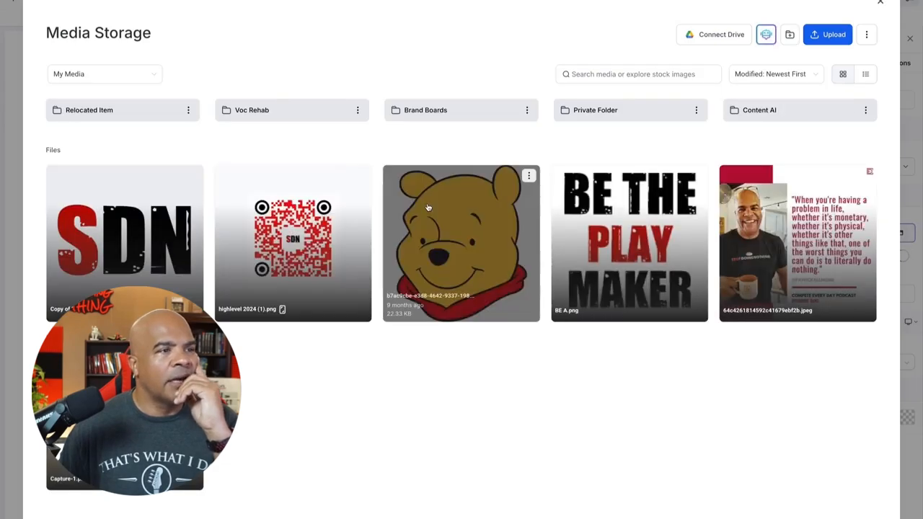
click(811, 39)
click(166, 103)
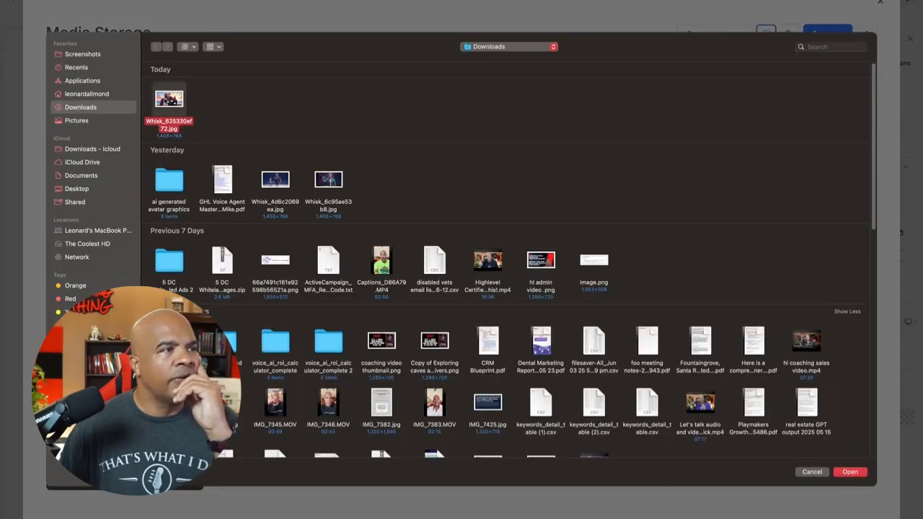
double_click(166, 101)
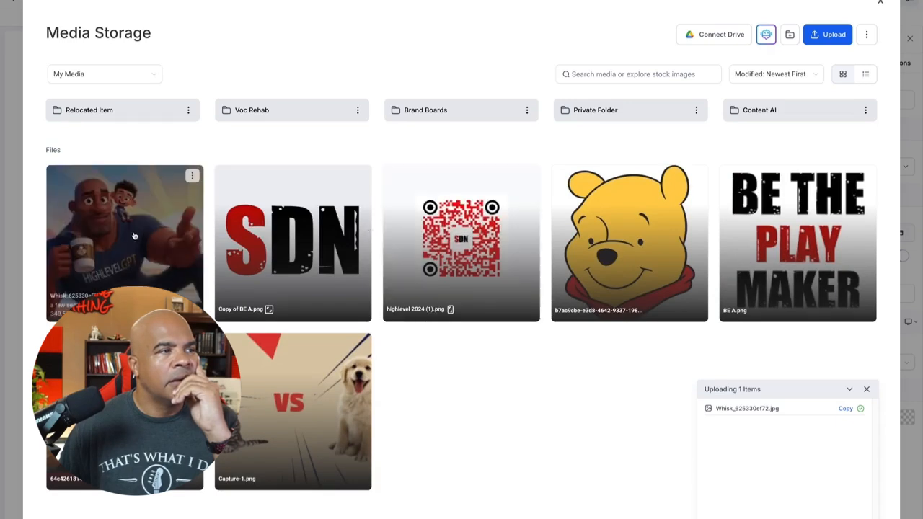
click(134, 236)
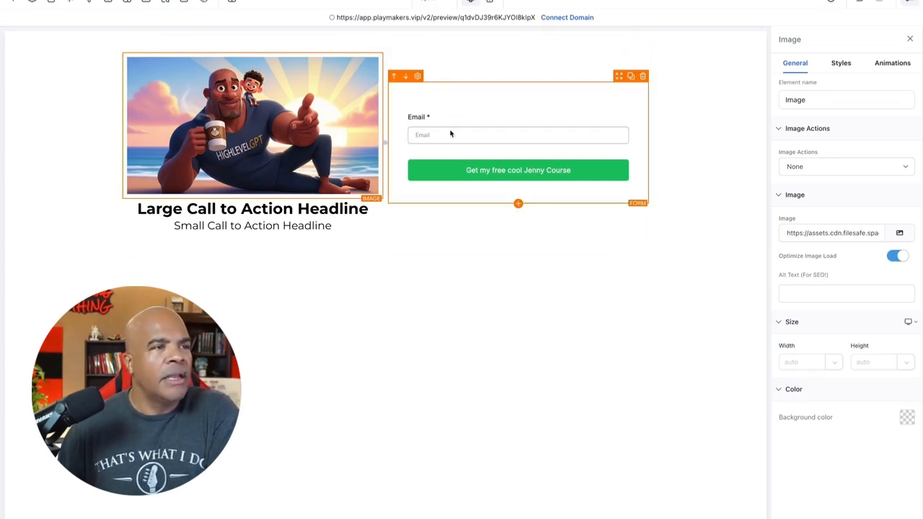
Step: Set the content spacing of the second column, which holds the form, to Left
click(497, 58)
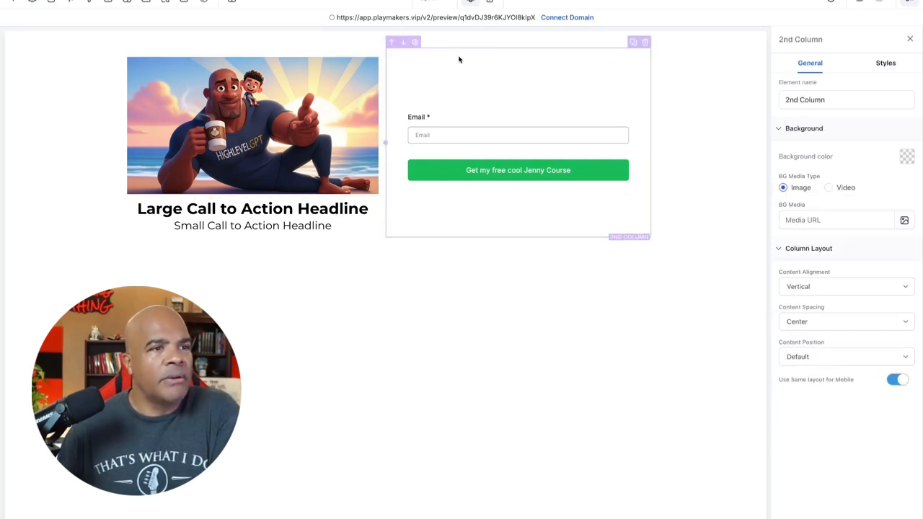
click(844, 320)
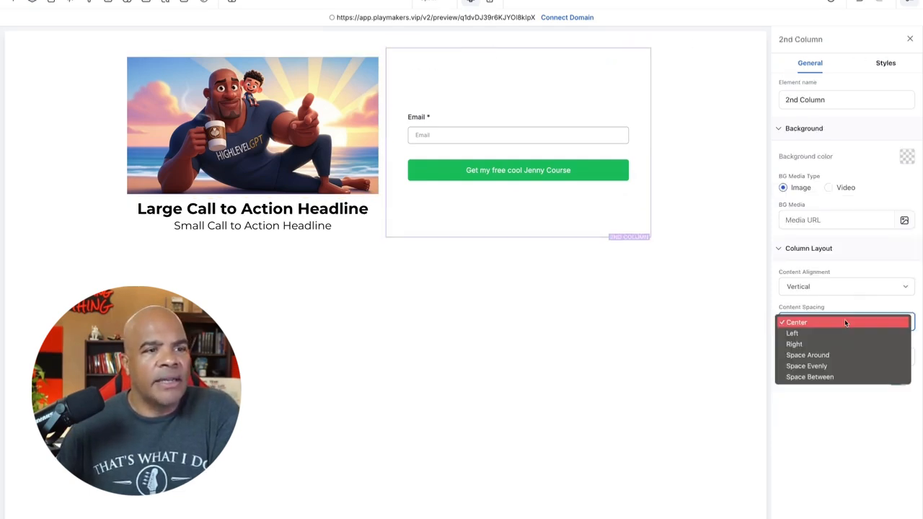
click(805, 333)
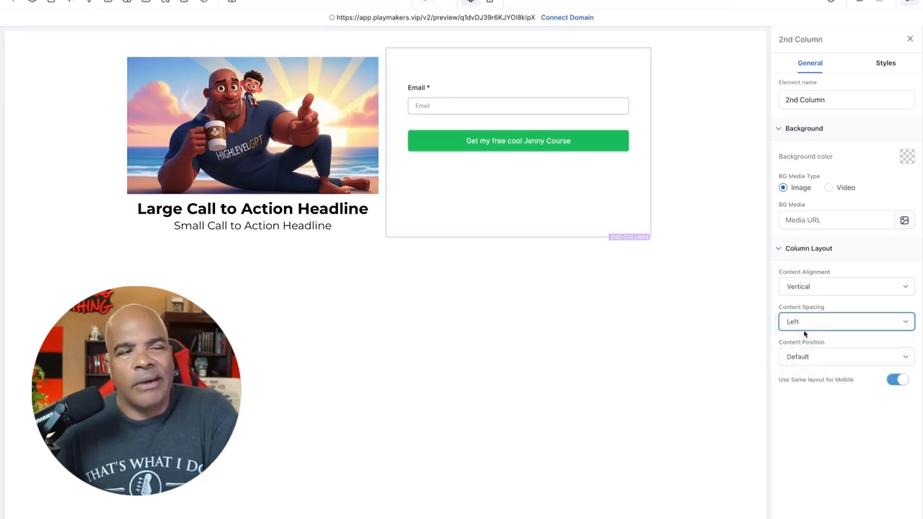
Step: Leave the page editor and delete the empty duplicate Opt In step from the funnel, confirming with DELETE
click(604, 142)
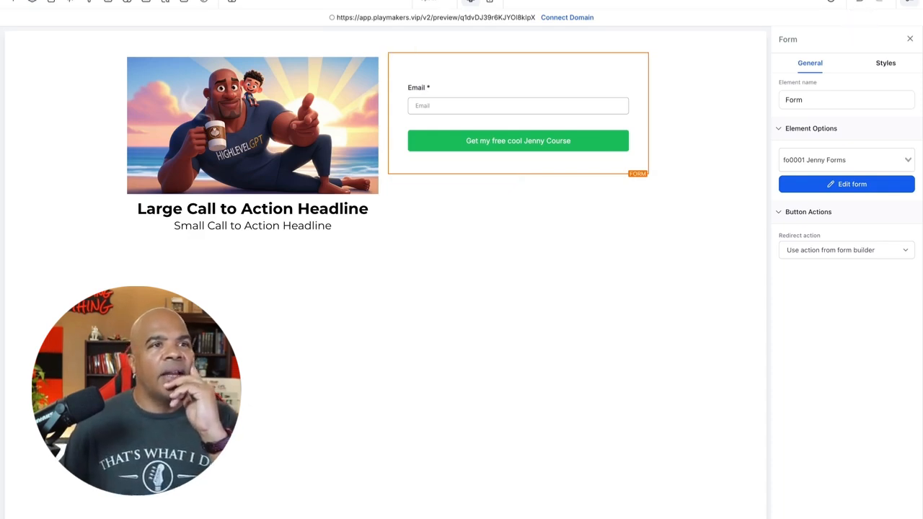
click(166, 2)
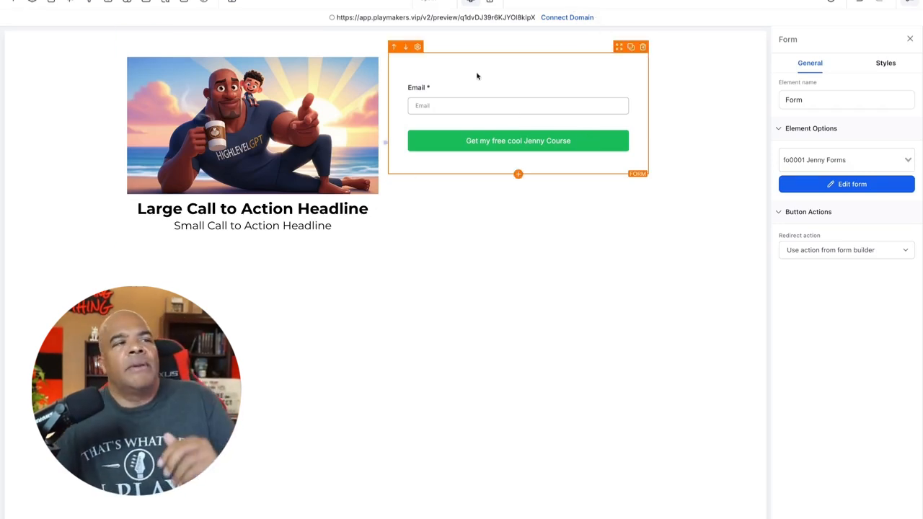
click(20, 1)
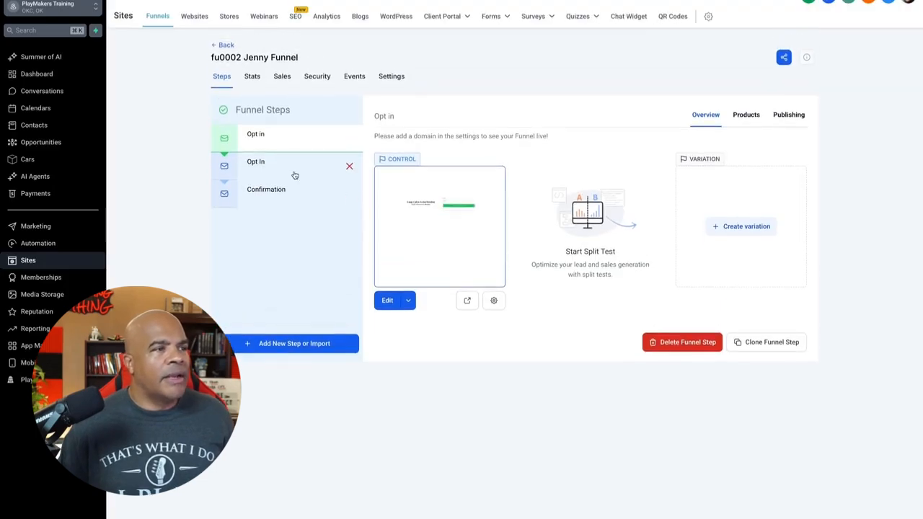
click(348, 167)
click(504, 324)
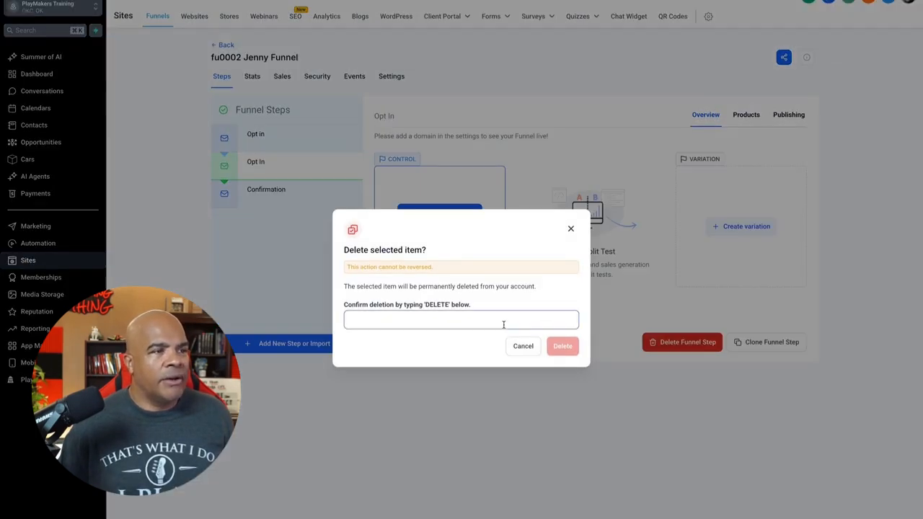
text(DELETE)
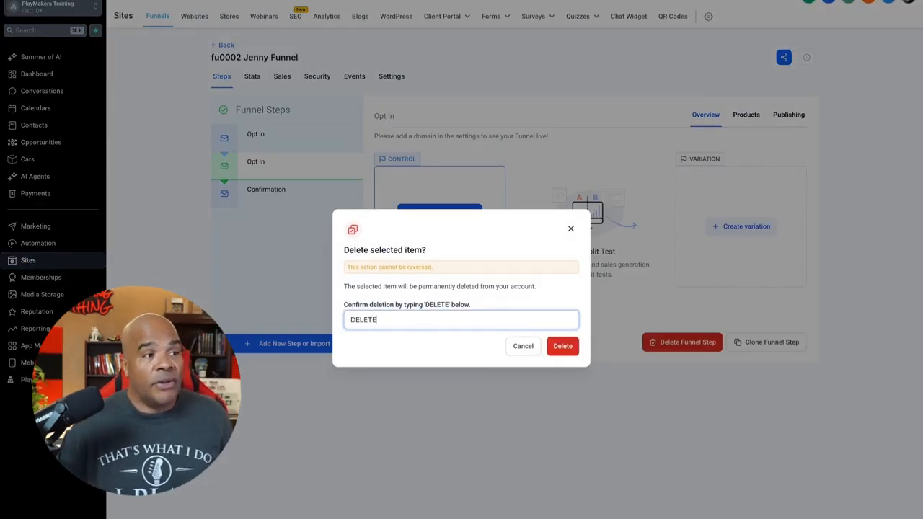
click(562, 347)
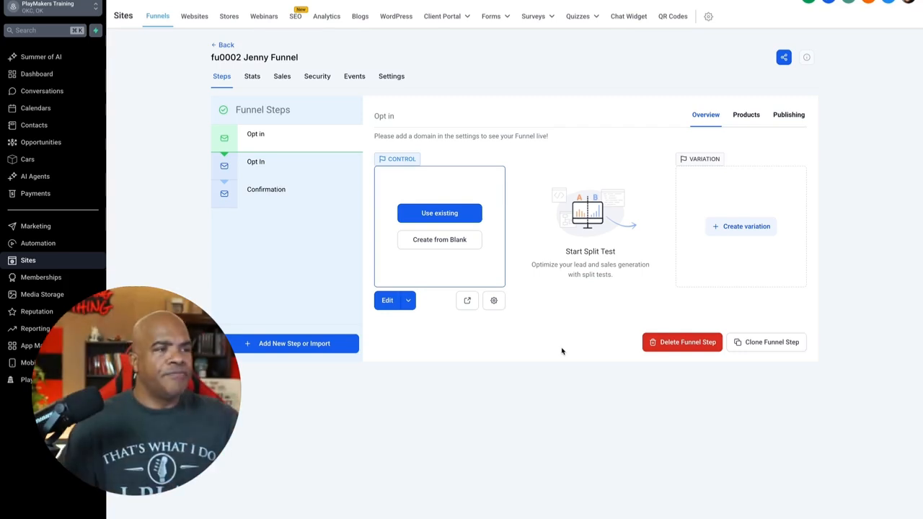
Step: Create the Confirmation step's page from blank and add a Wide section containing a 1 Column row
click(289, 193)
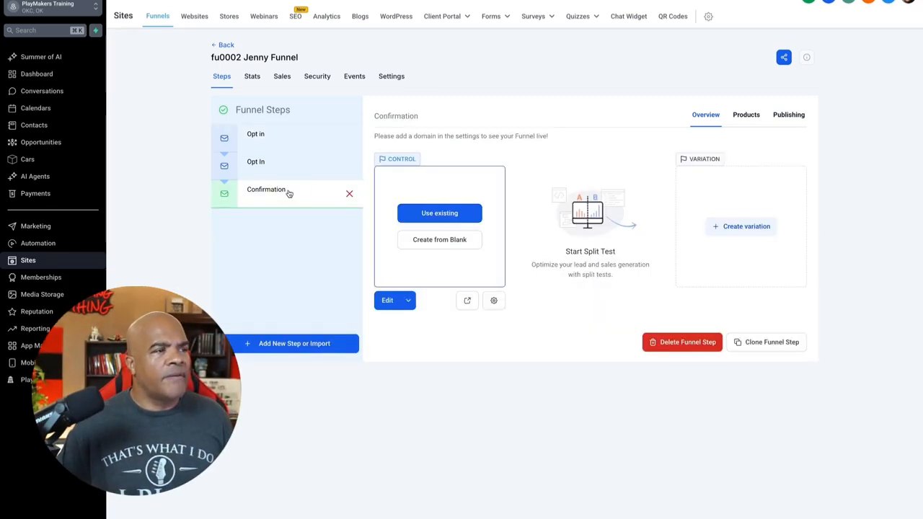
click(446, 240)
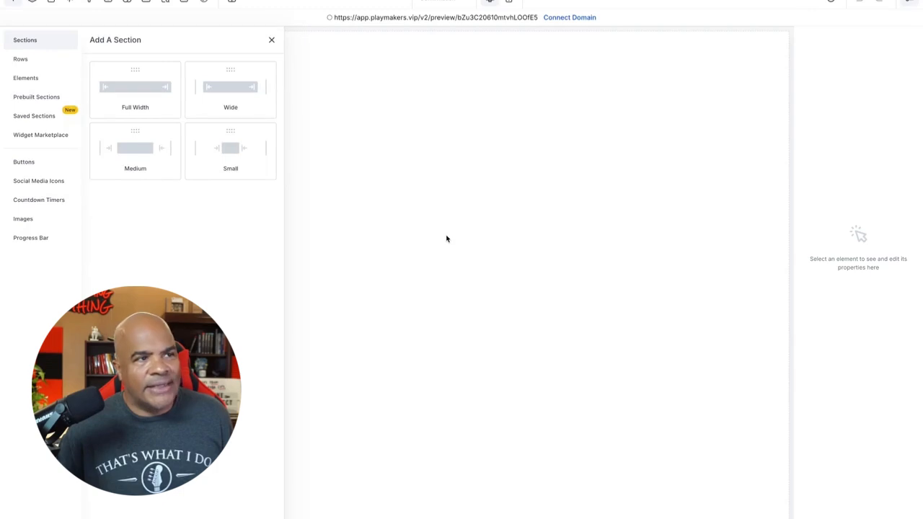
click(235, 87)
click(390, 64)
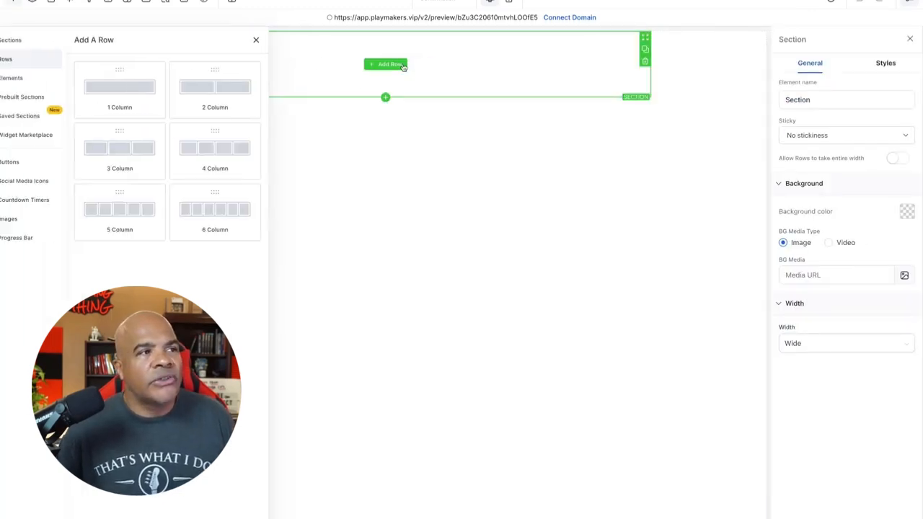
click(151, 97)
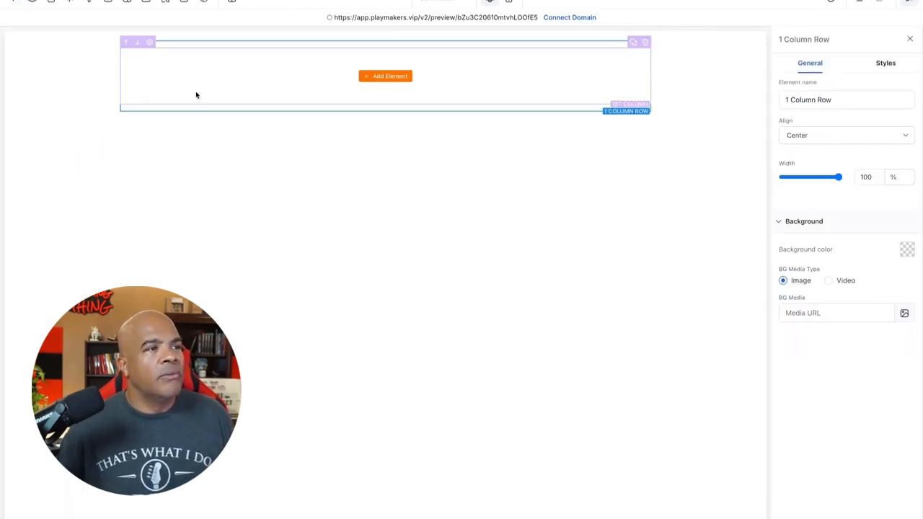
Step: Add a Headline element to the row and set its text to "Thanks for opting in. Check yo email fooooo."
click(371, 78)
drag(140, 121, 318, 101)
double_click(392, 64)
key(ctrl+a)
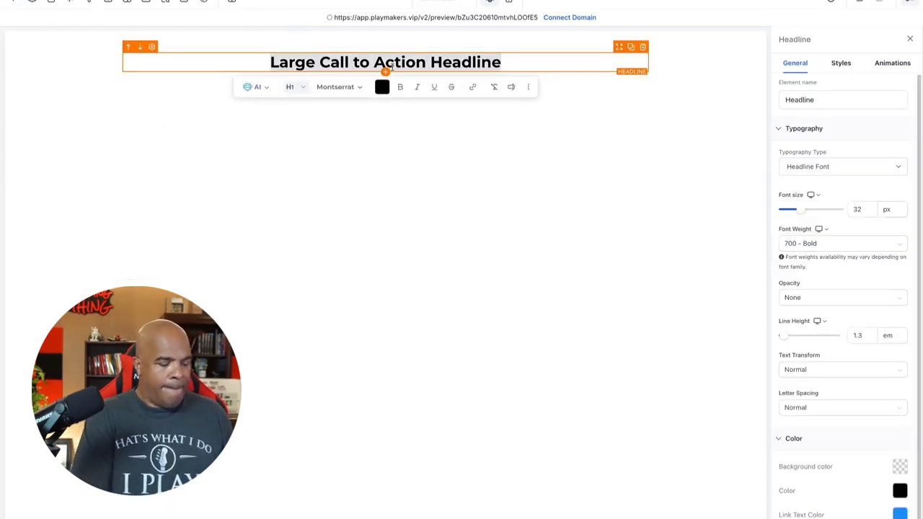
text(Thanks for optin)
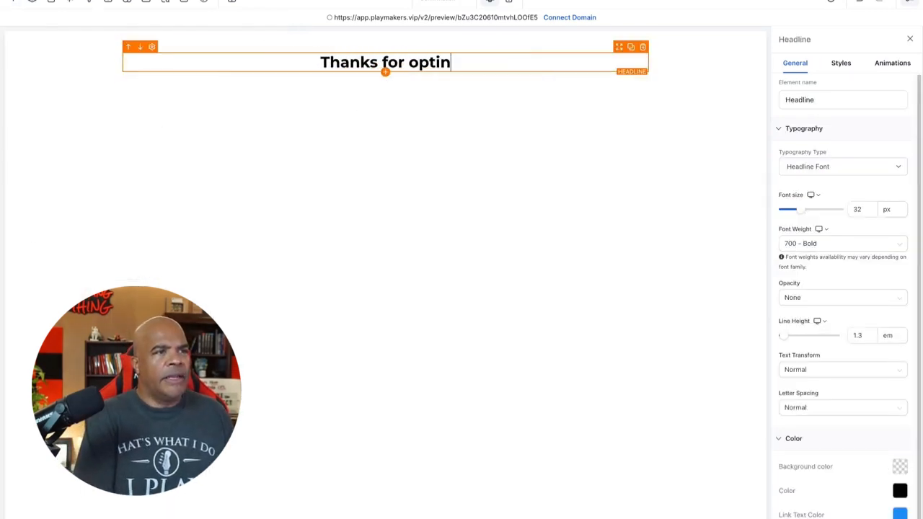
text(g in. Check y)
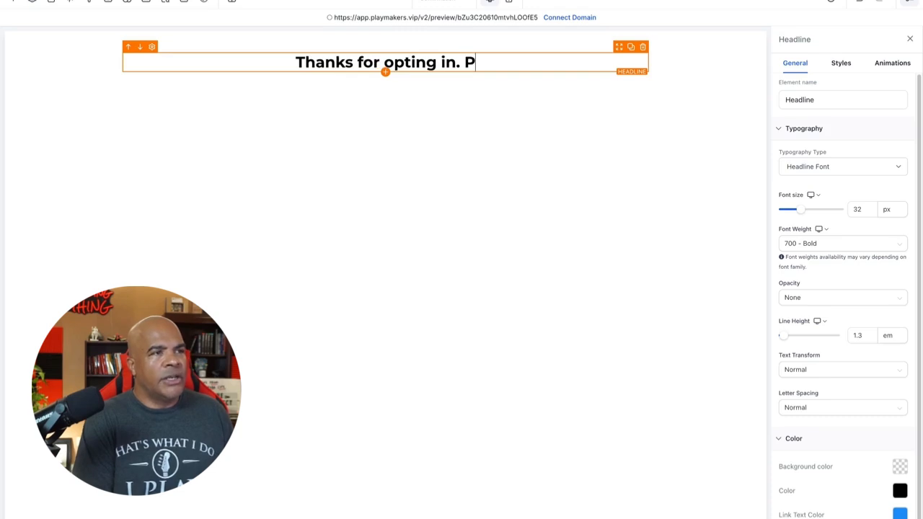
text(o email foo)
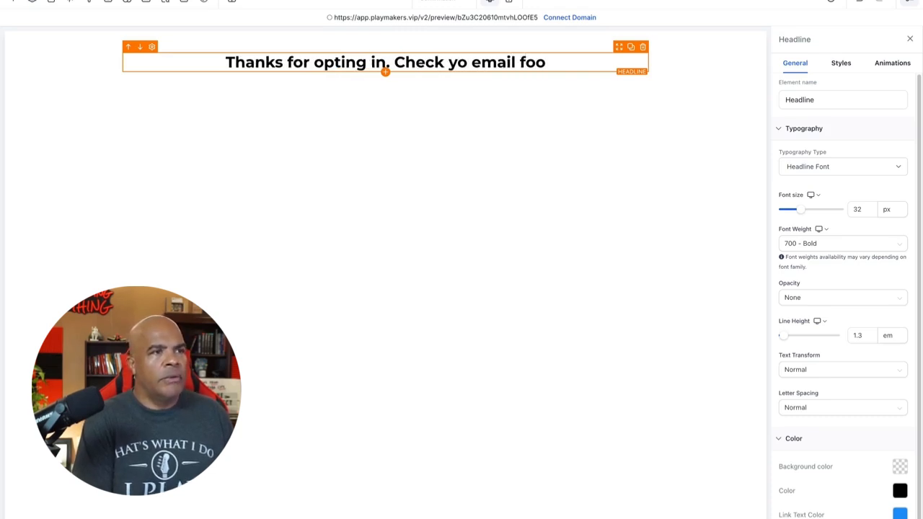
text(ooo.)
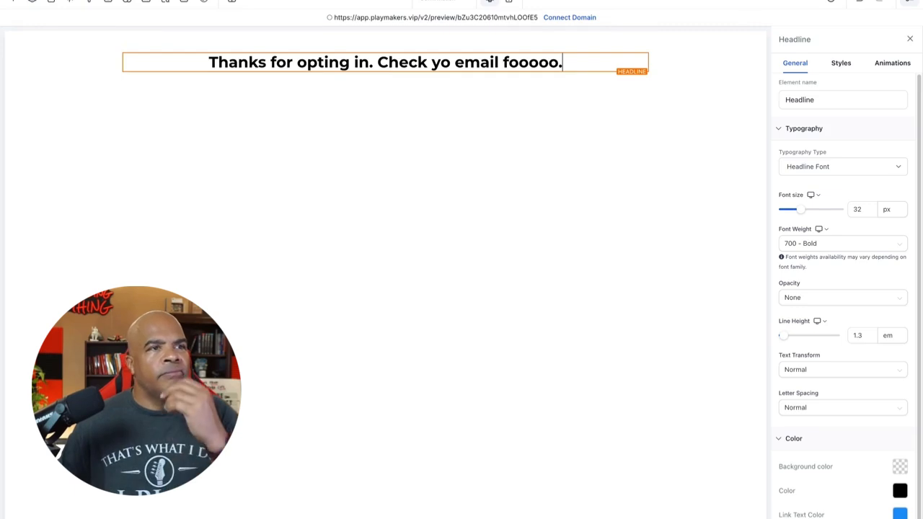
Step: Examine the Content, Keywords, Author and Social Image sections of the confirmation page's SEO meta data, staying in the editor
click(165, 1)
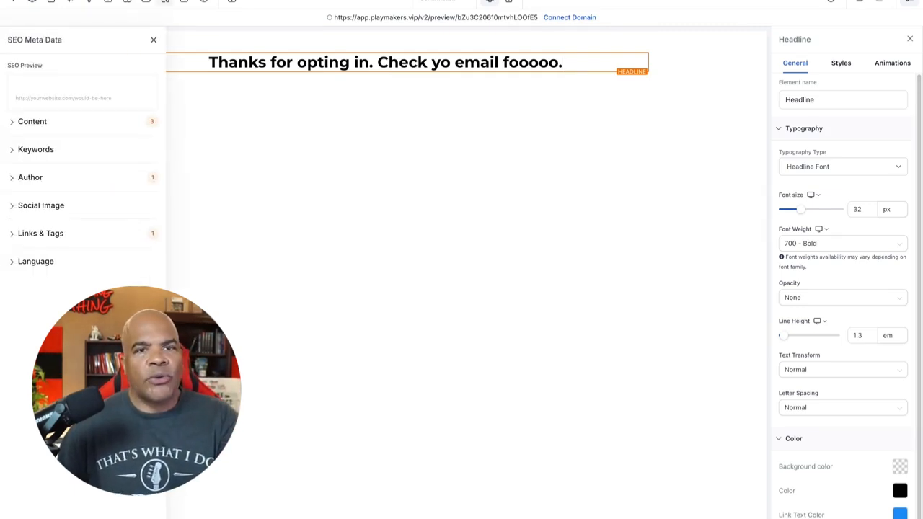
click(17, 127)
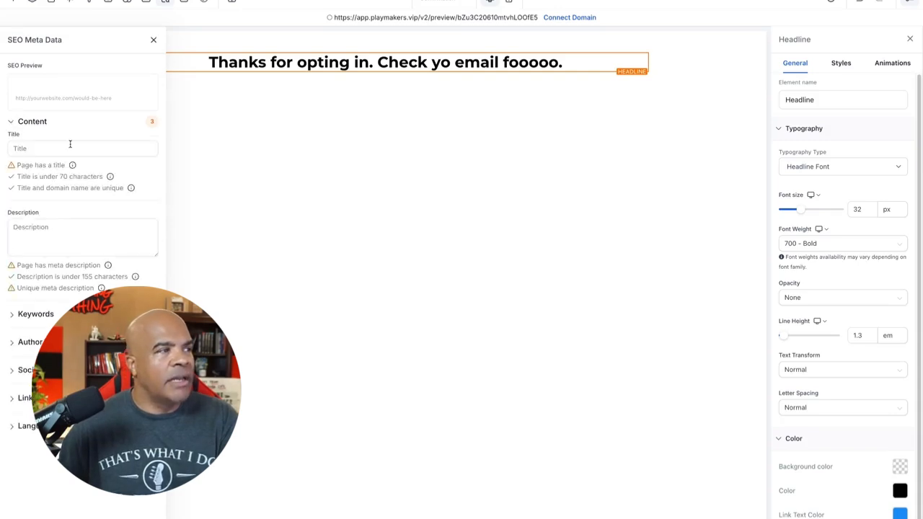
click(13, 316)
click(13, 316)
click(13, 345)
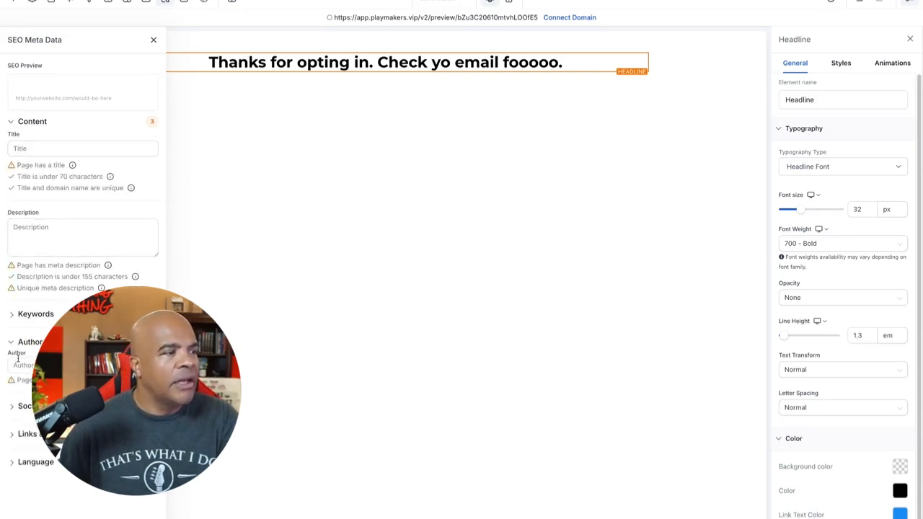
click(17, 407)
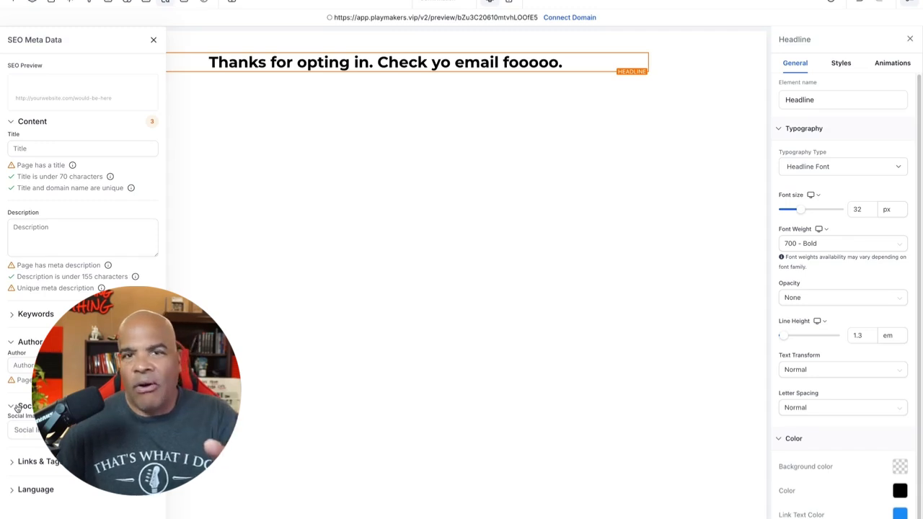
click(153, 40)
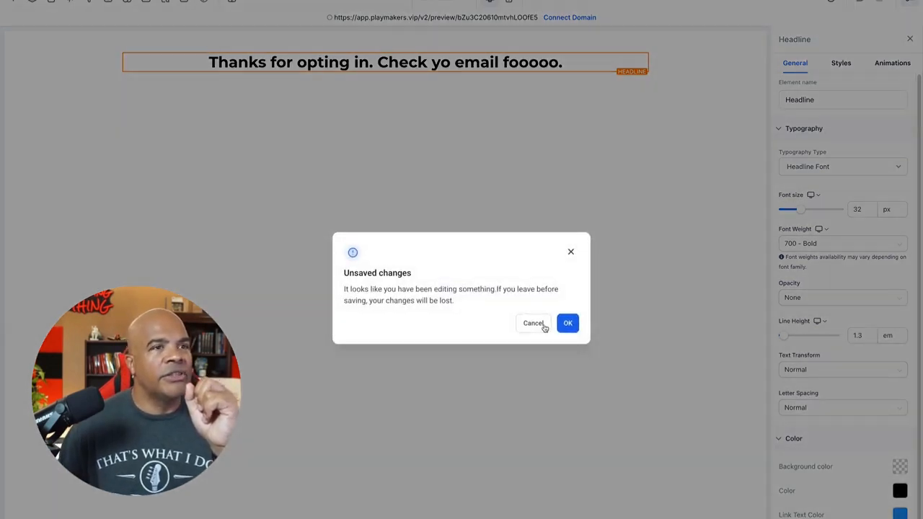
click(534, 324)
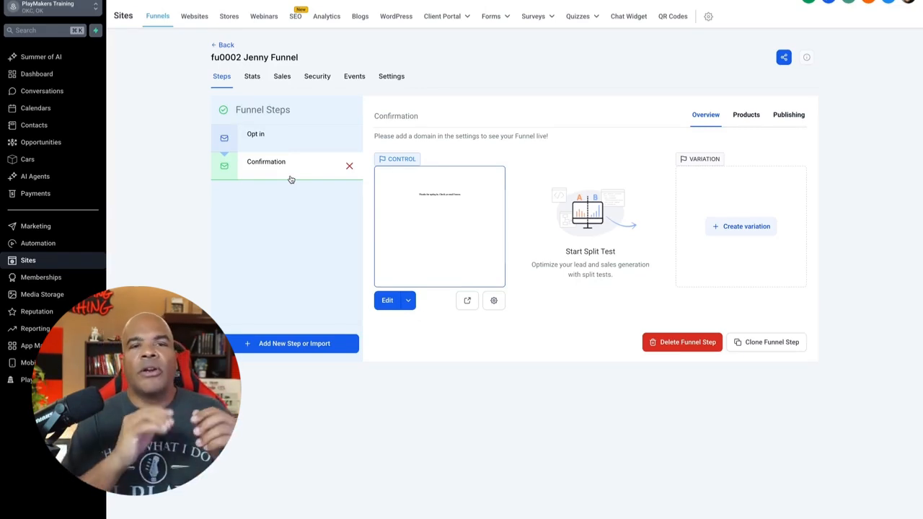
Step: Switch to the automation workflows and create a new workflow from scratch
click(55, 242)
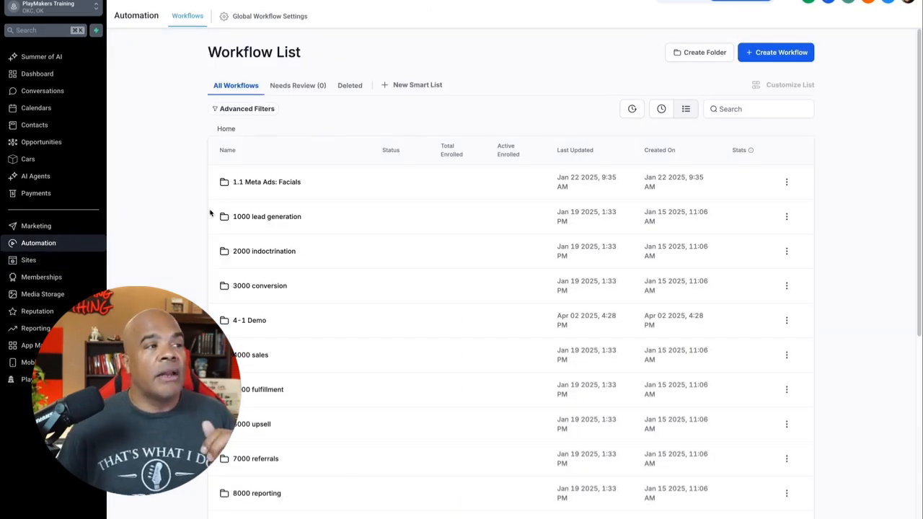
click(768, 53)
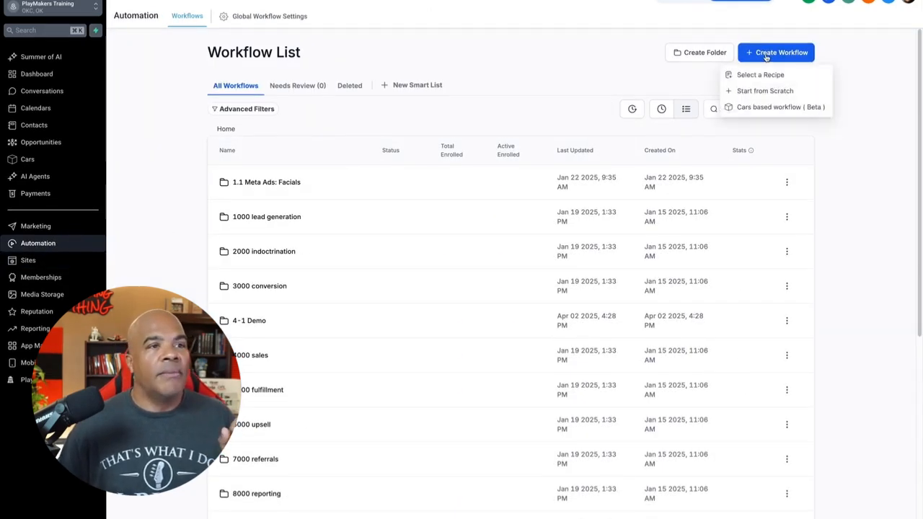
click(772, 92)
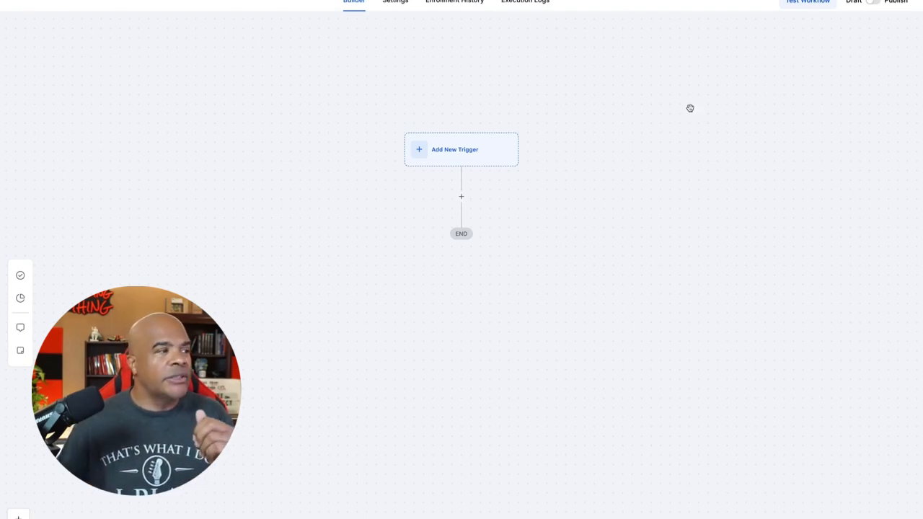
Step: Add a Form Submitted trigger to the workflow with the filter "Form is" set to fo0001 Jenny Forms
click(475, 154)
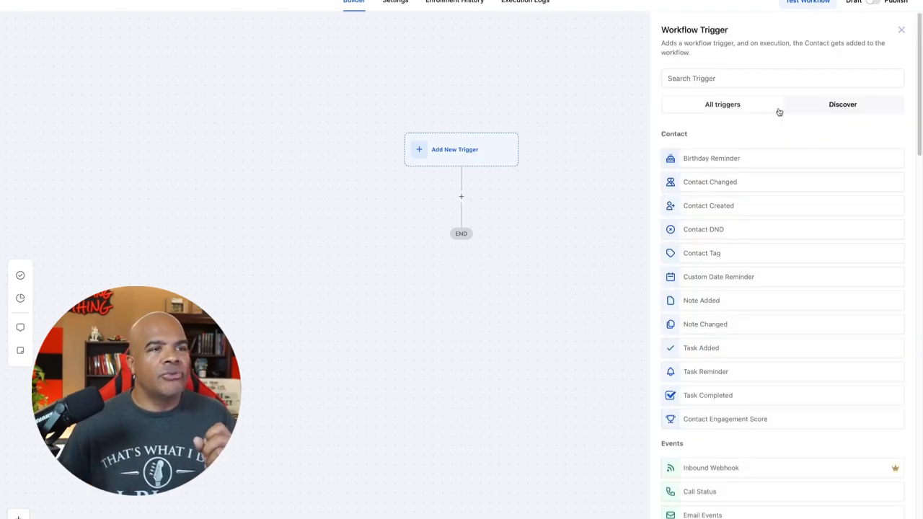
click(780, 78)
text(form)
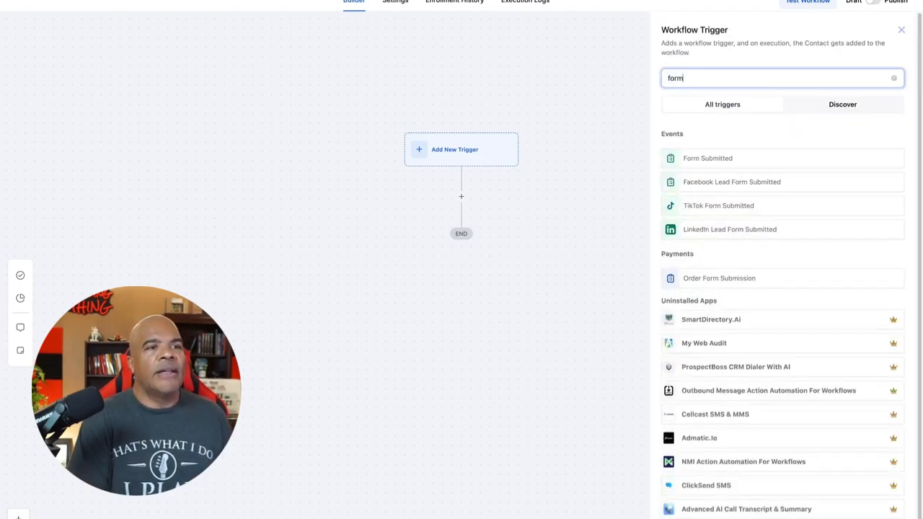
click(717, 157)
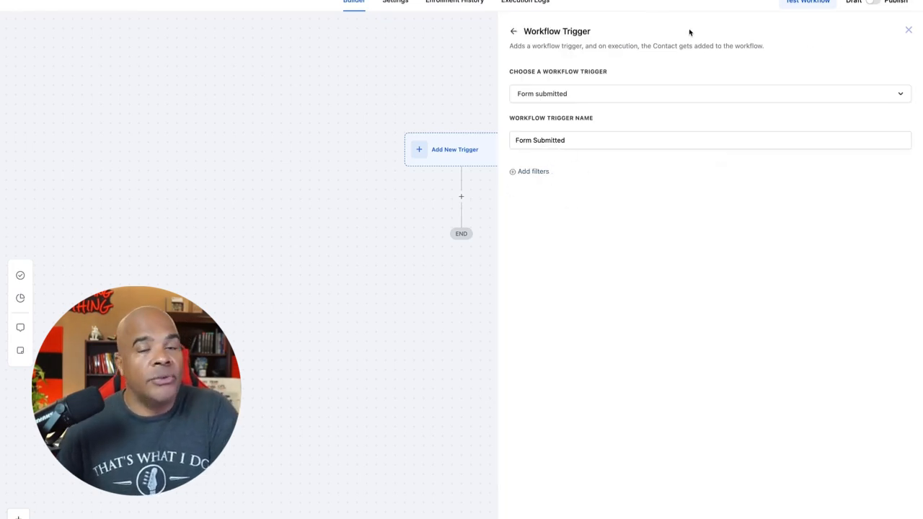
click(528, 172)
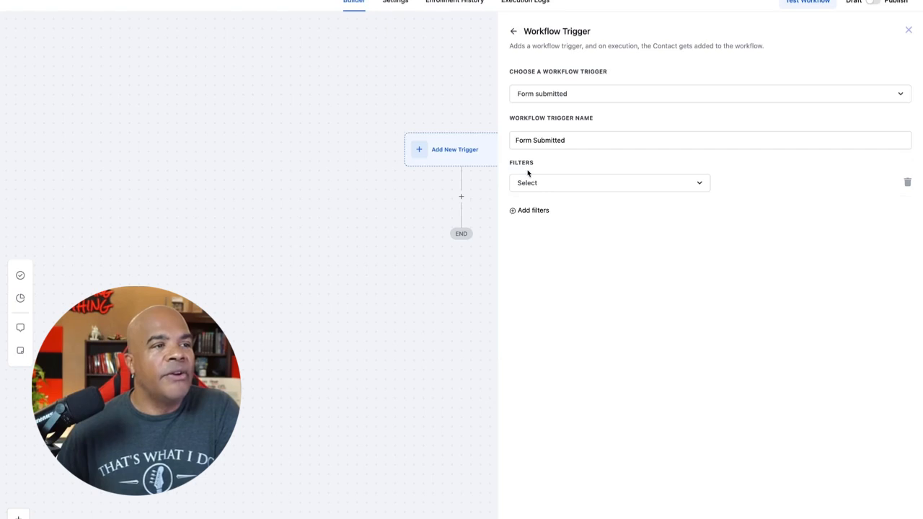
click(553, 183)
click(559, 248)
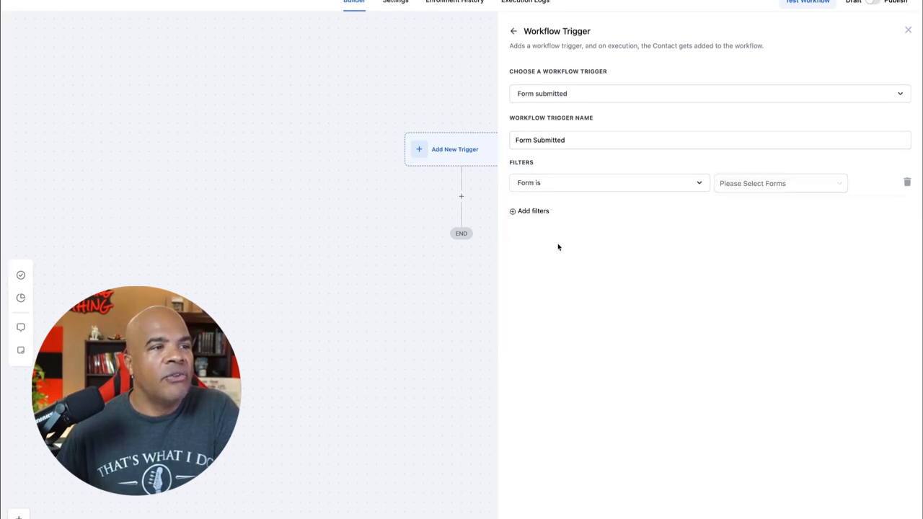
click(736, 185)
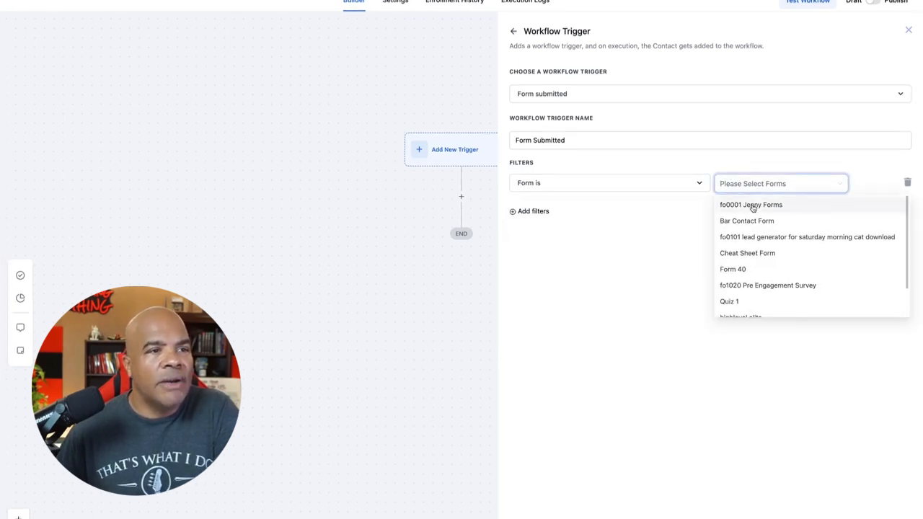
click(753, 205)
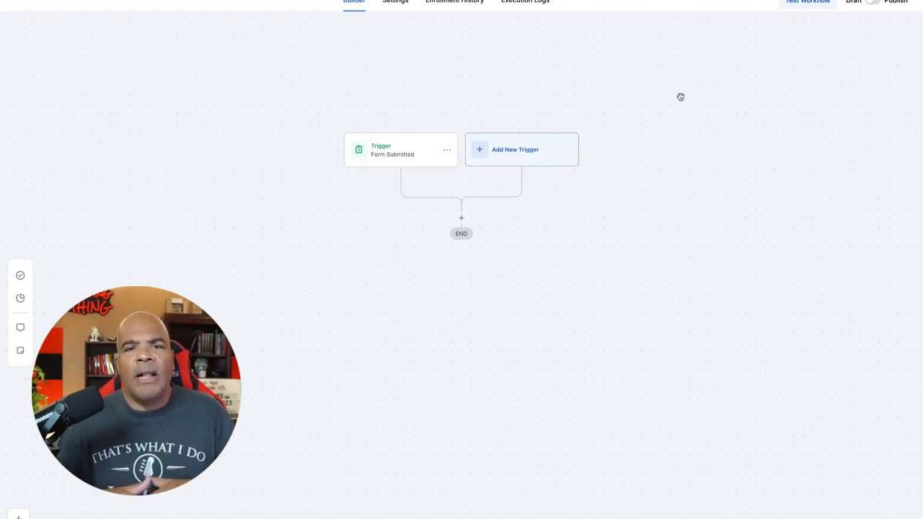
Step: Add an Add To Notes action after the trigger with the note text "fo0001 submitted"
click(461, 218)
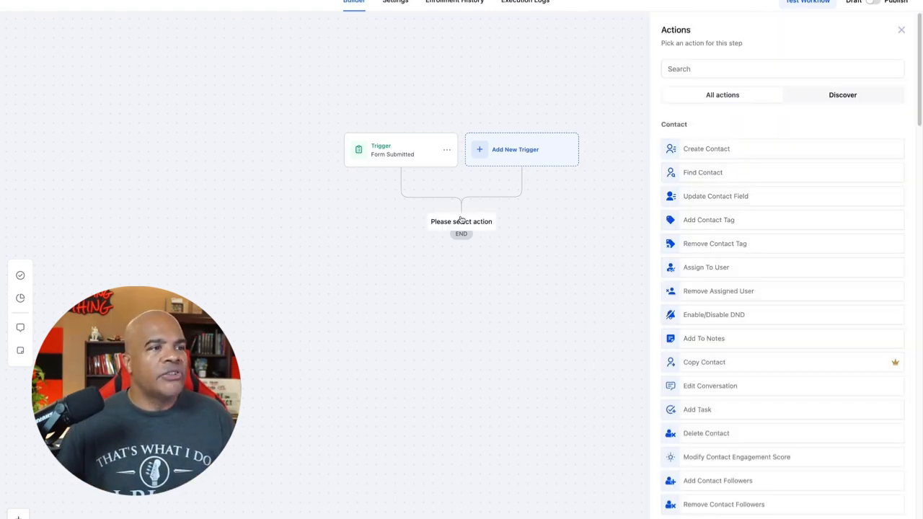
click(717, 337)
click(709, 221)
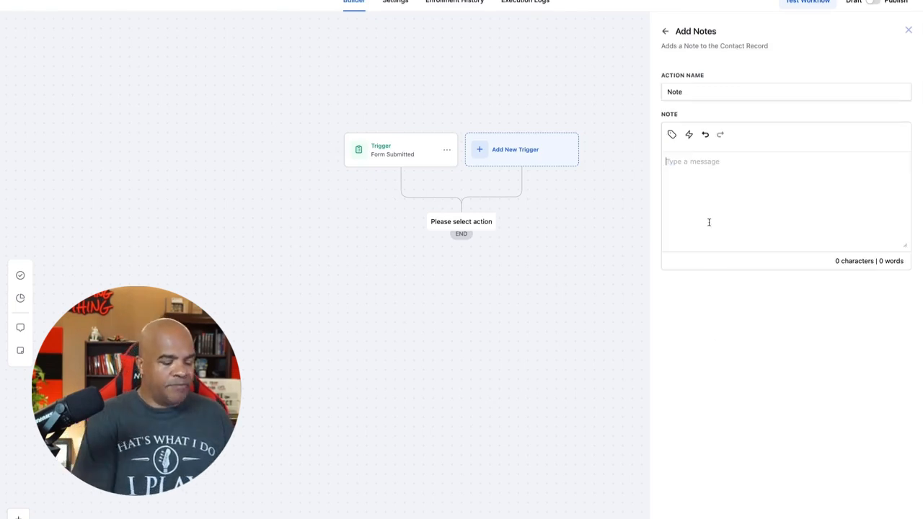
text(fo0001 )
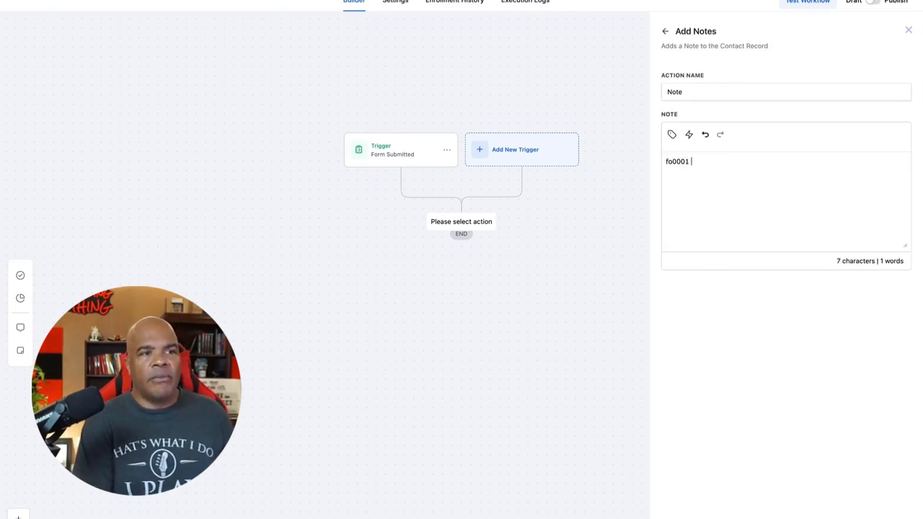
text(submitted)
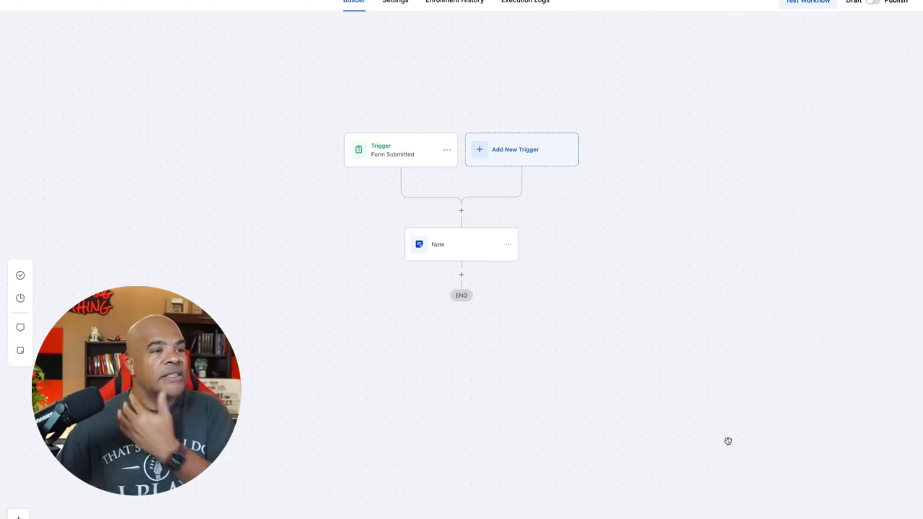
Step: Add an Add Contact Tag action after the note and create the new tag "lead - from the jenny ads" for it
click(462, 274)
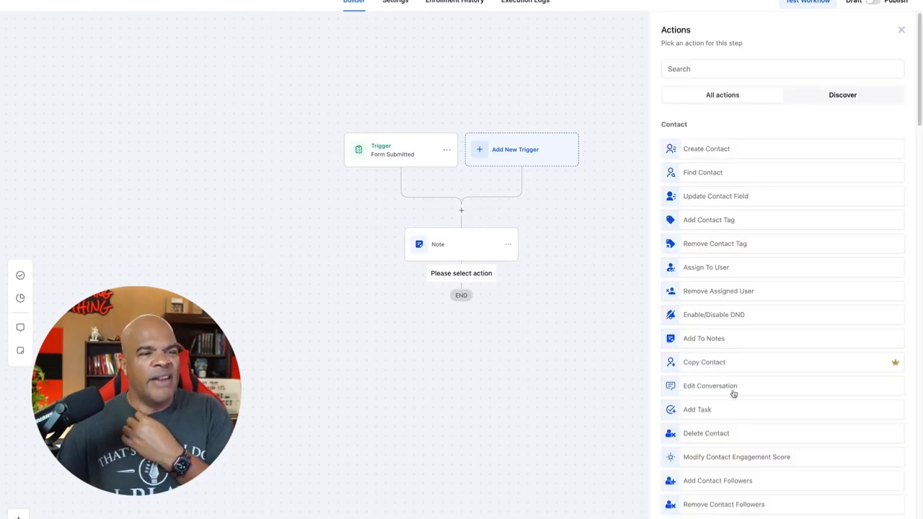
click(724, 223)
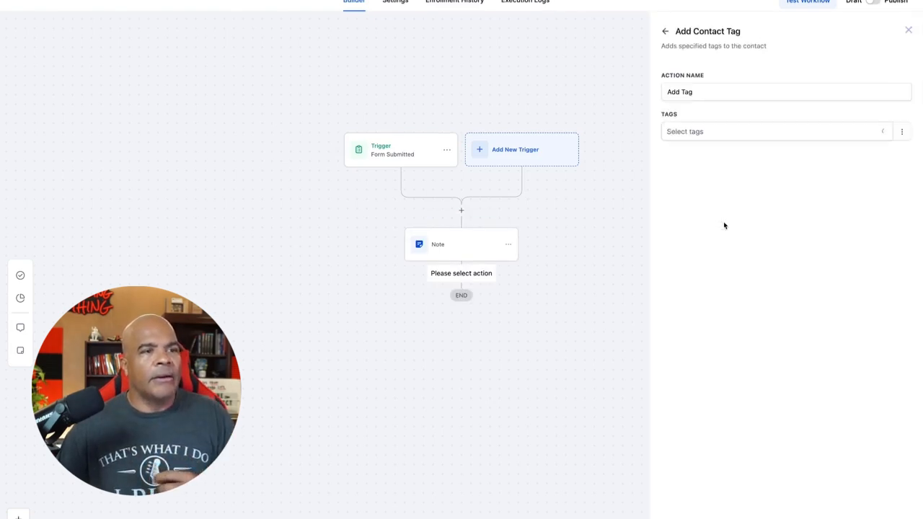
click(718, 133)
text(le)
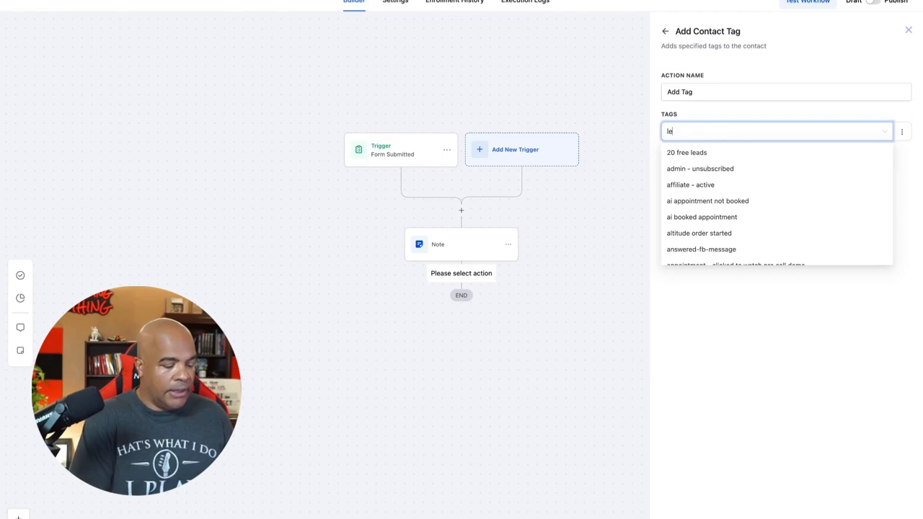
text(ad - from t)
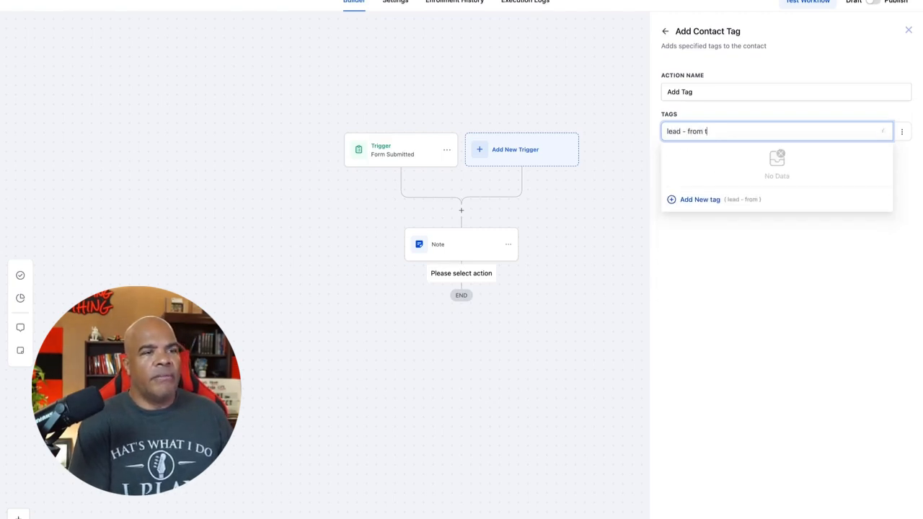
text(he jenny ads)
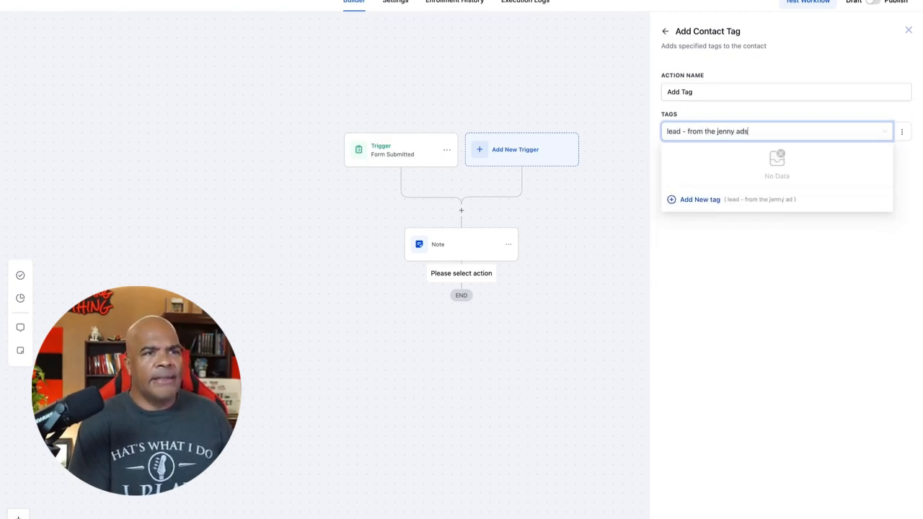
click(699, 200)
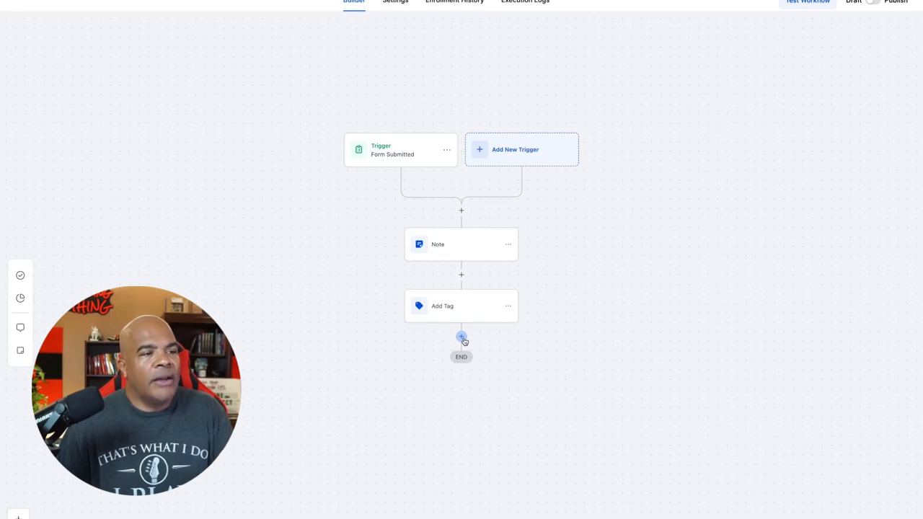
Step: Add an Update Contact Field action after the tag action that sets Contact Source to "youtube", and save it
click(461, 337)
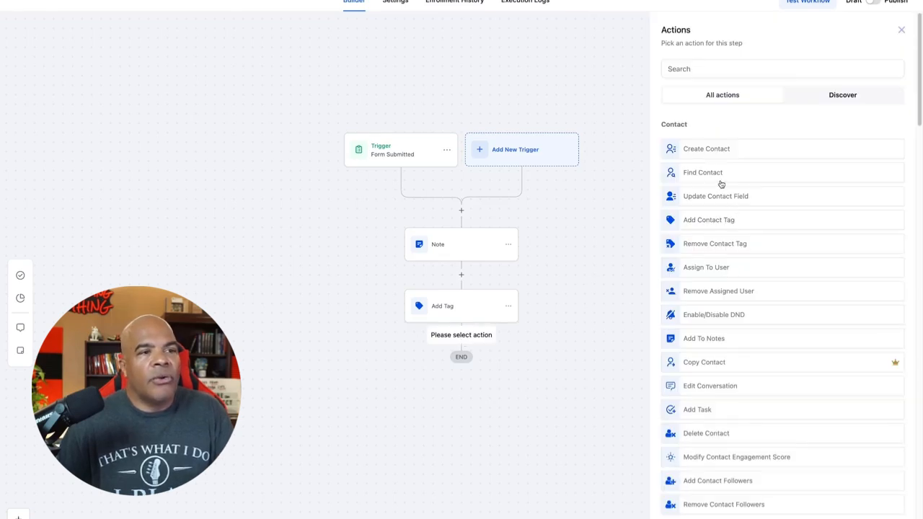
click(725, 199)
click(717, 130)
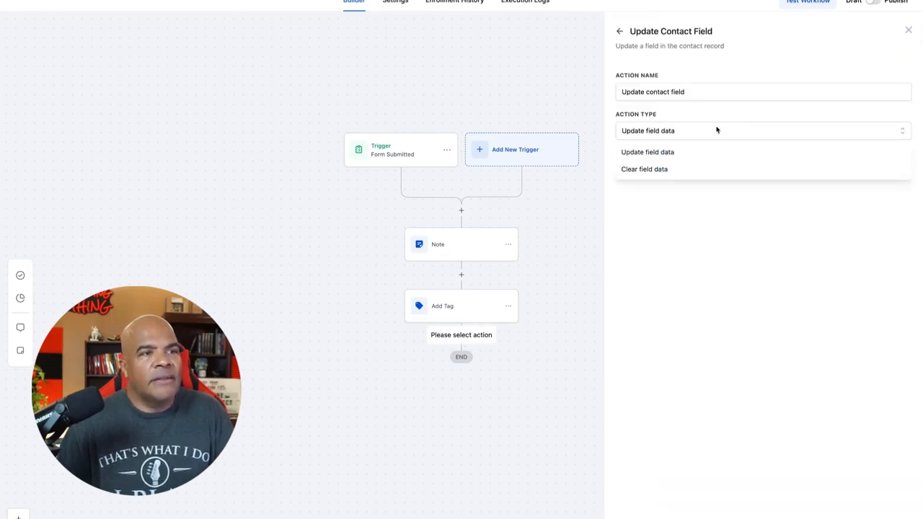
click(639, 152)
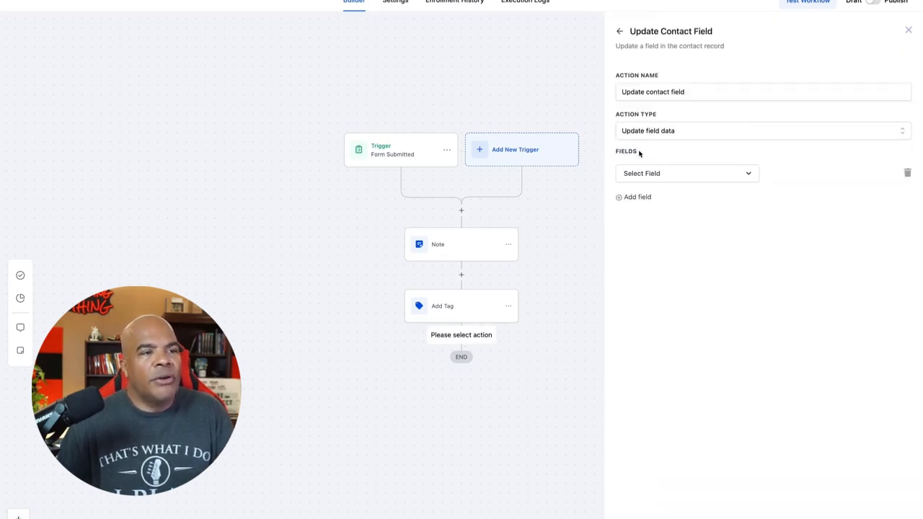
click(676, 173)
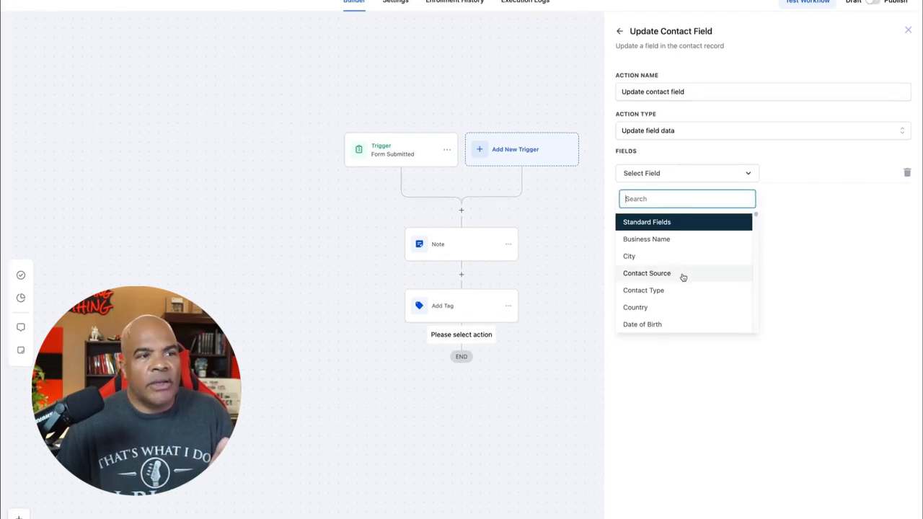
click(683, 277)
click(794, 167)
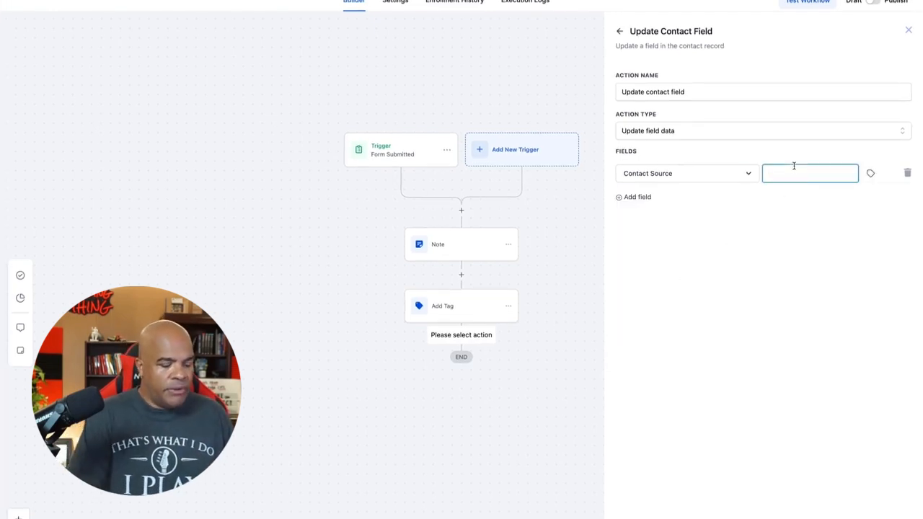
text(youtube)
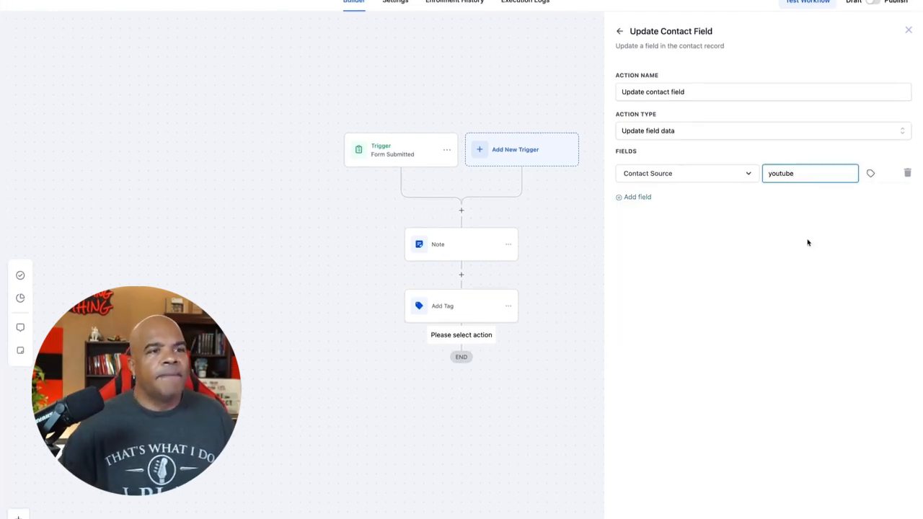
click(833, 398)
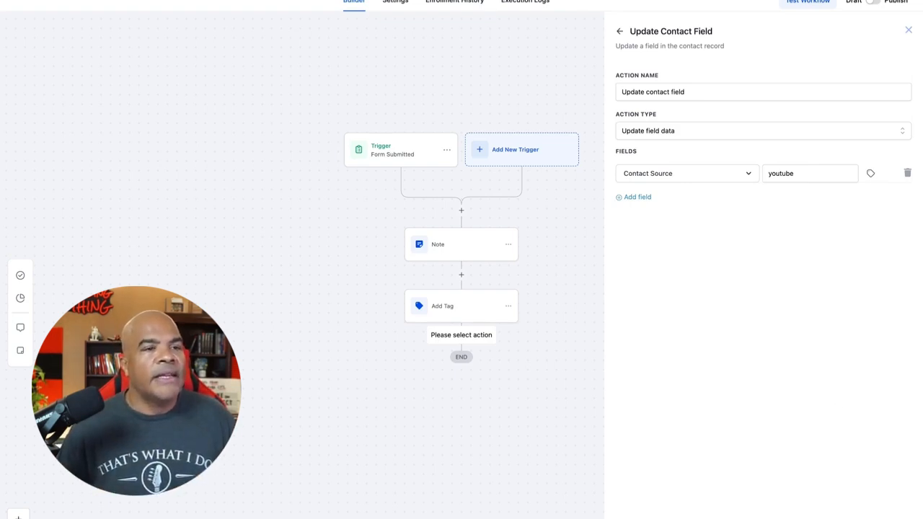
click(881, 518)
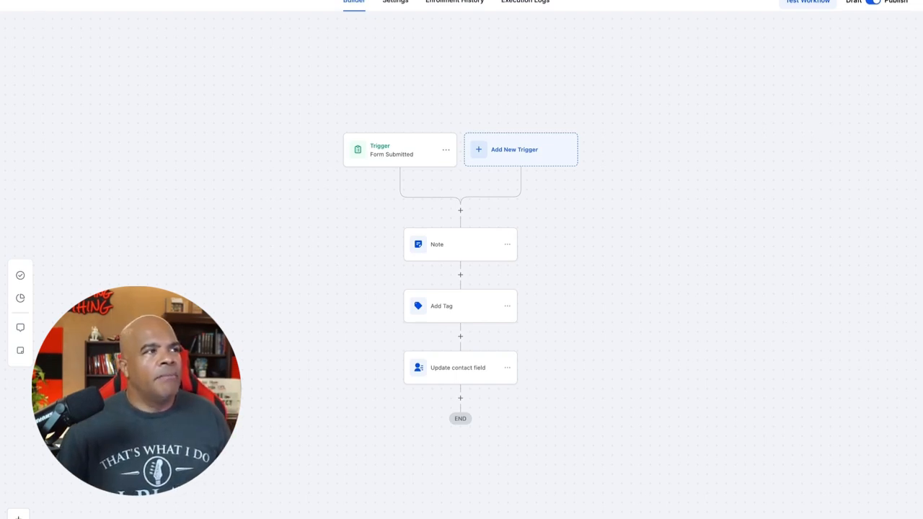
Step: Leave the workflow builder and go to the list of websites under Sites
click(43, 0)
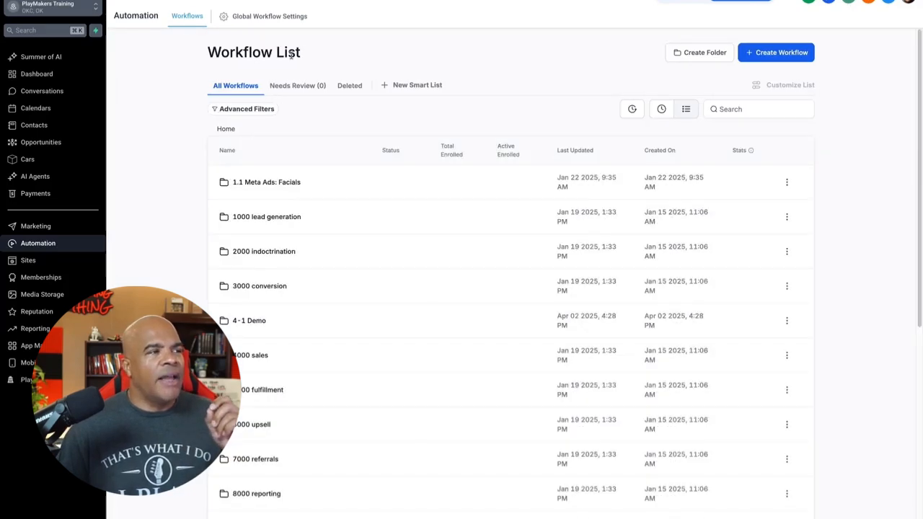
click(50, 261)
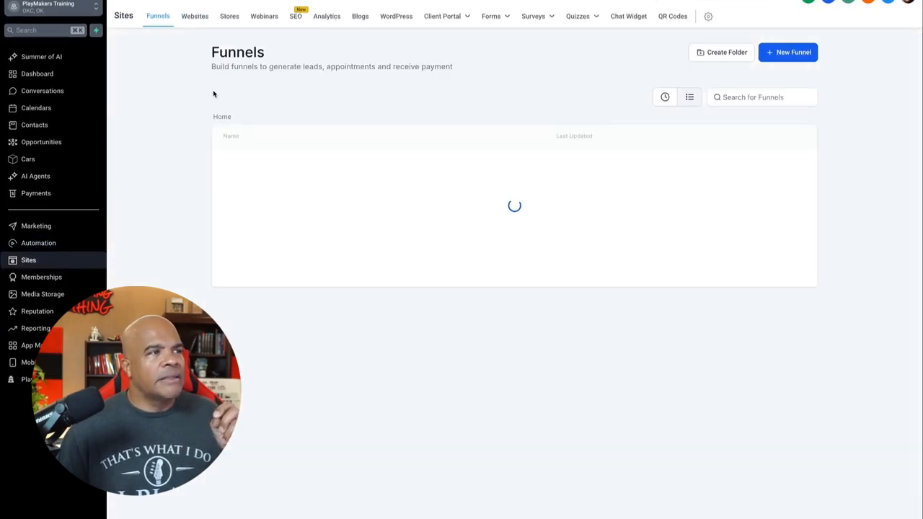
click(196, 17)
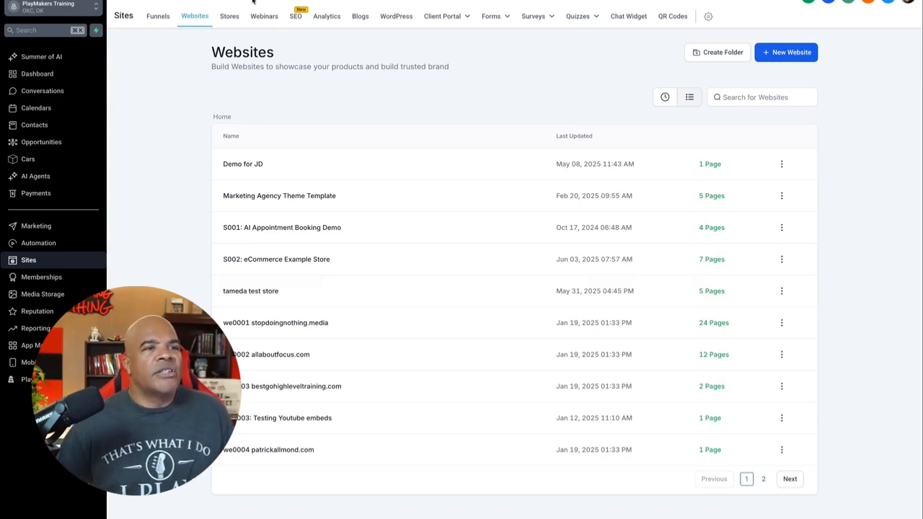
Step: Create a new website from blank named "we9999 Jenny Free Lesson Pages"
click(779, 56)
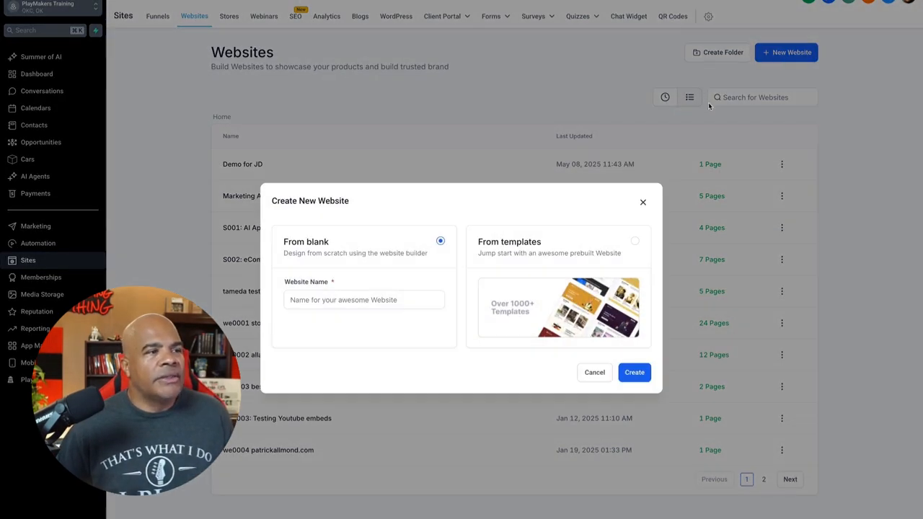
click(426, 298)
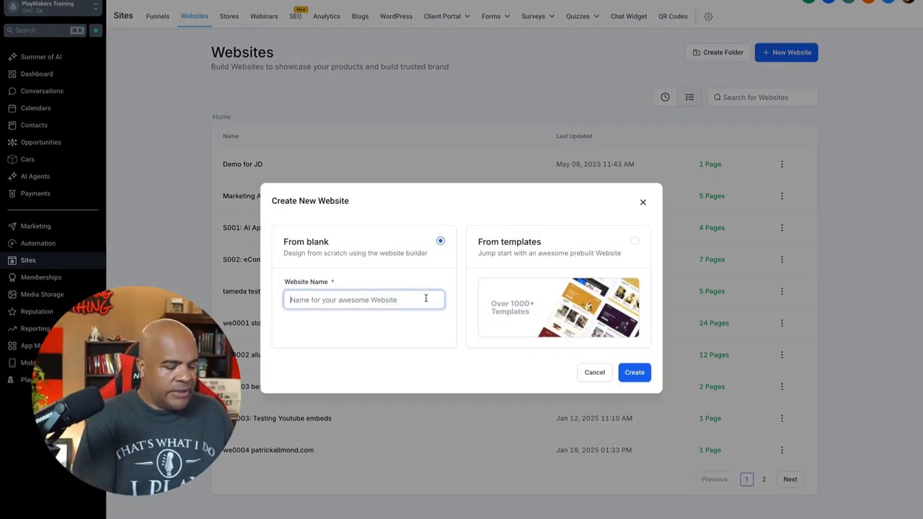
text(web)
text(000)
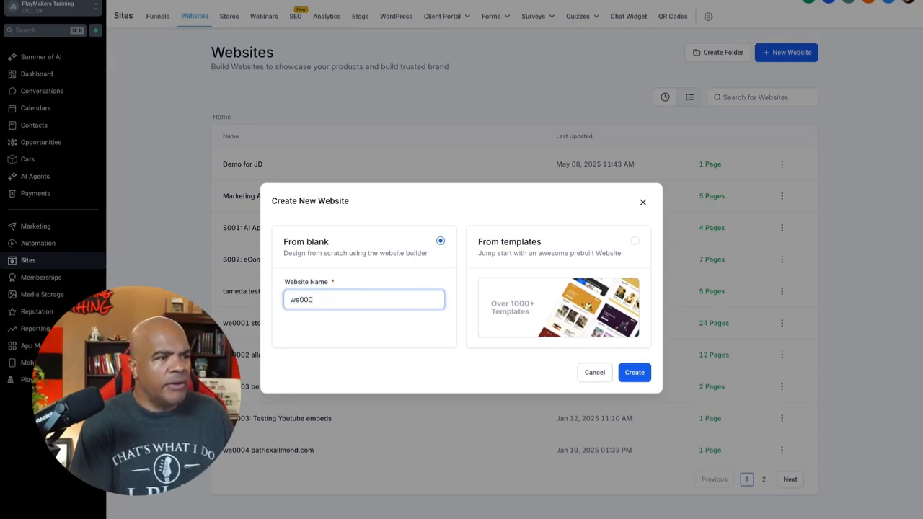
key(BackSpace)
key(BackSpace)
text(999)
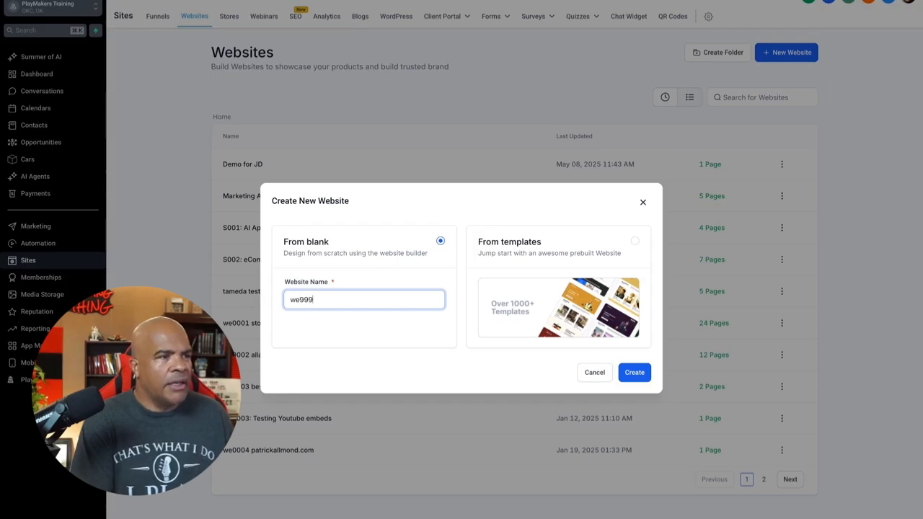
text(9)
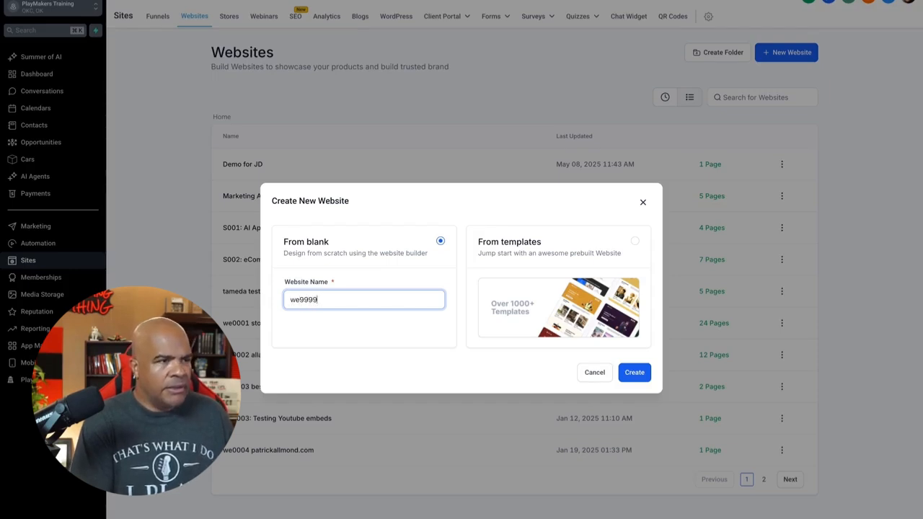
text( Jenny Lesson)
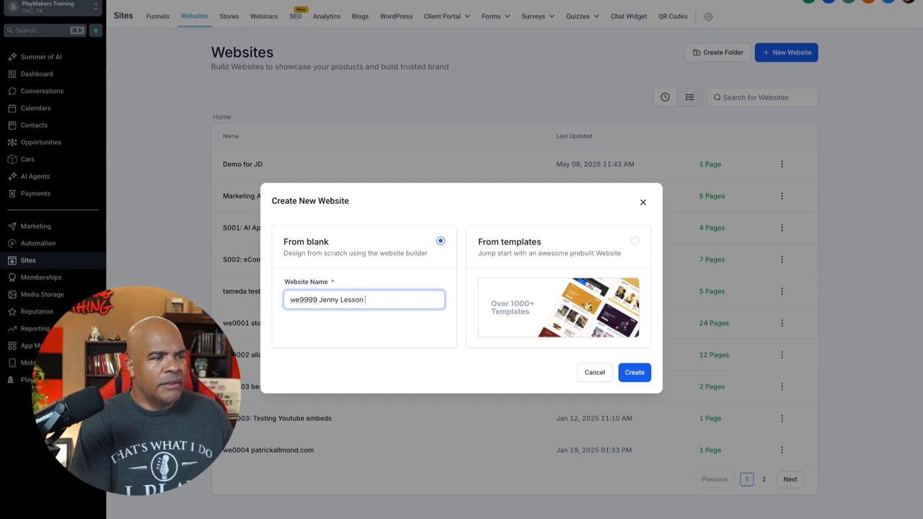
text( Pages)
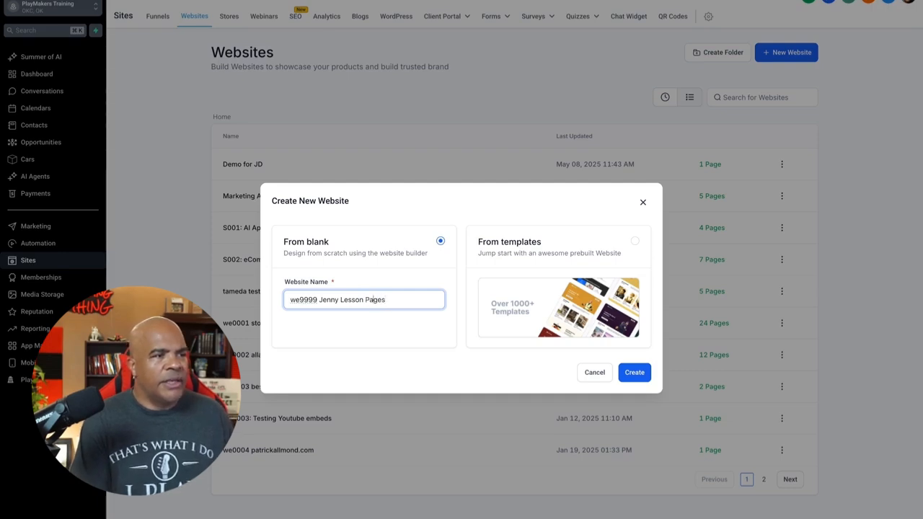
text(Free)
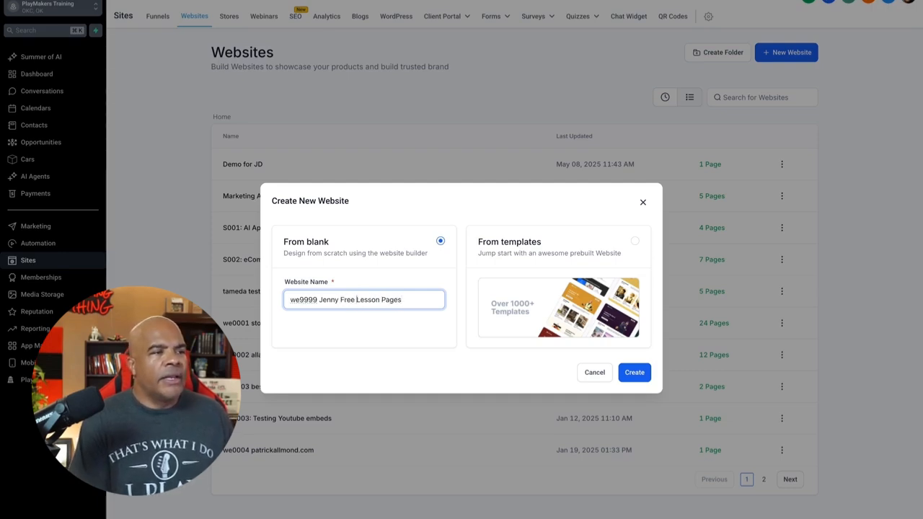
click(634, 373)
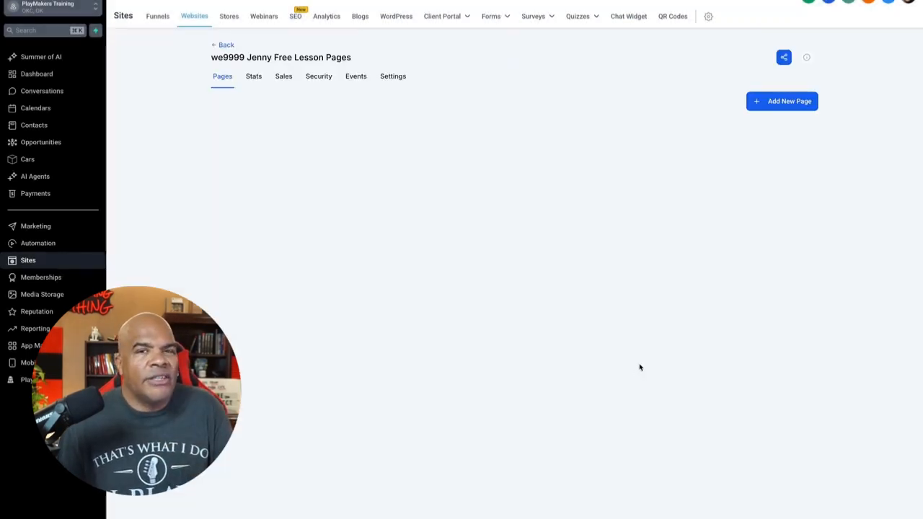
Step: Add a new page named "Lessona 1" to the website, leaving the path empty
click(781, 108)
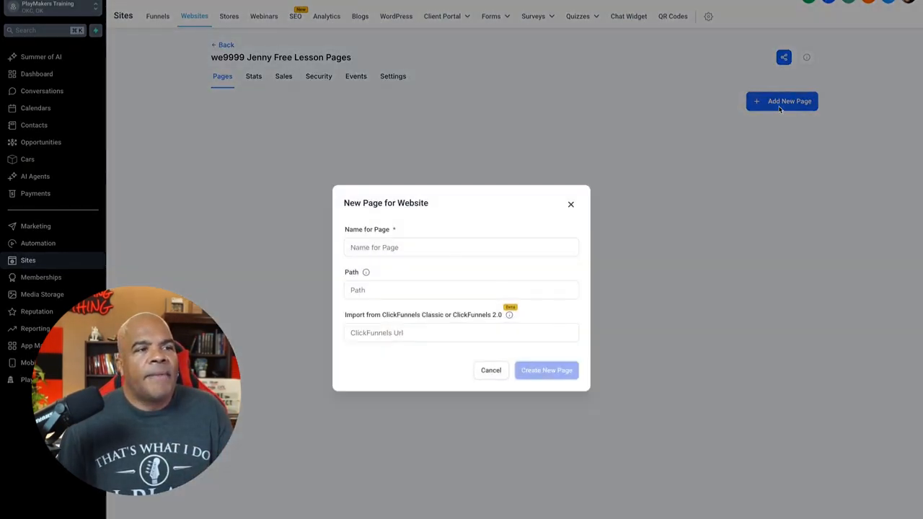
click(501, 247)
text(L)
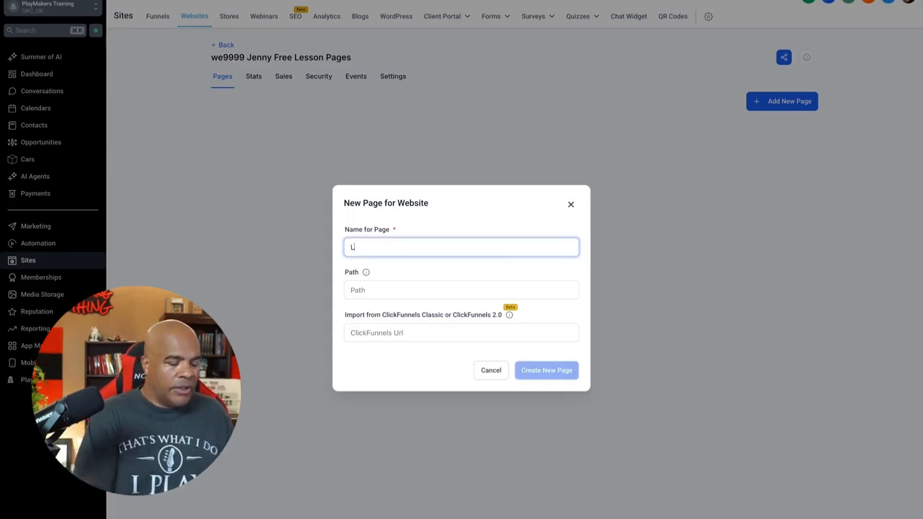
text(essona 1)
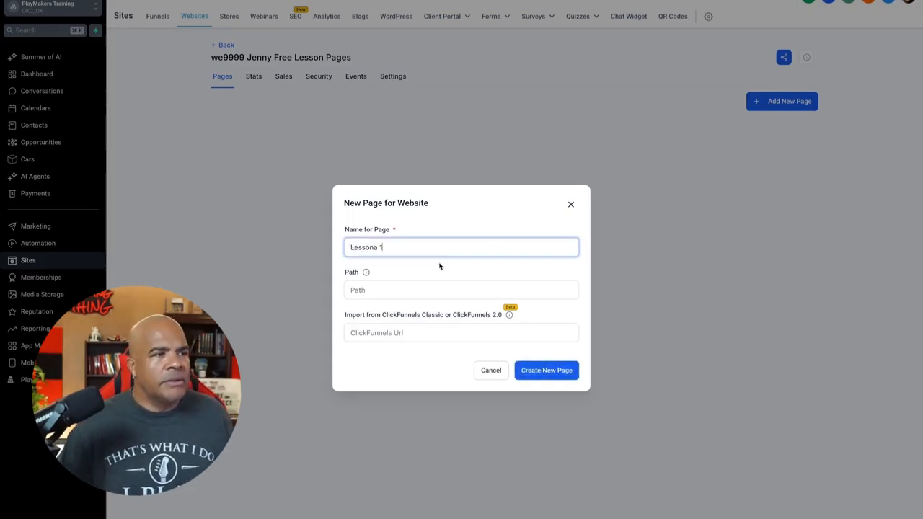
click(552, 370)
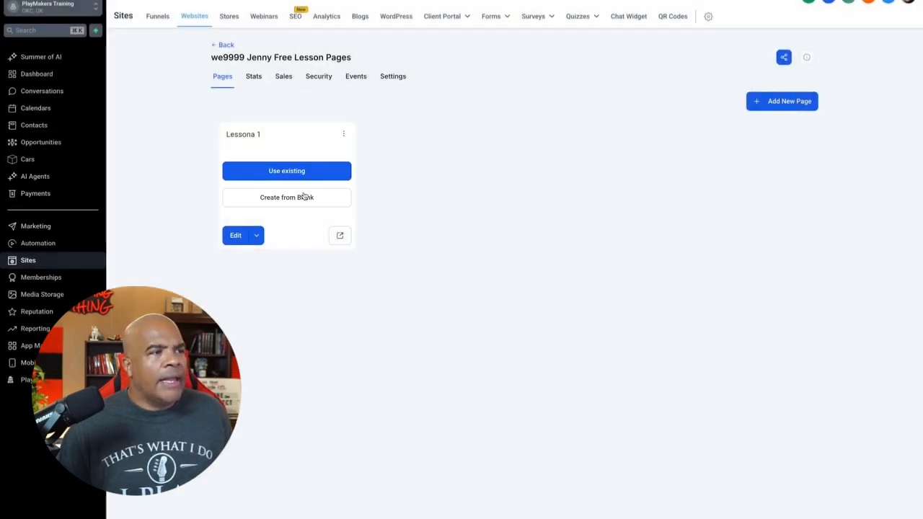
Step: Build the lesson page from blank, adding a Wide section containing a one-column row
click(305, 200)
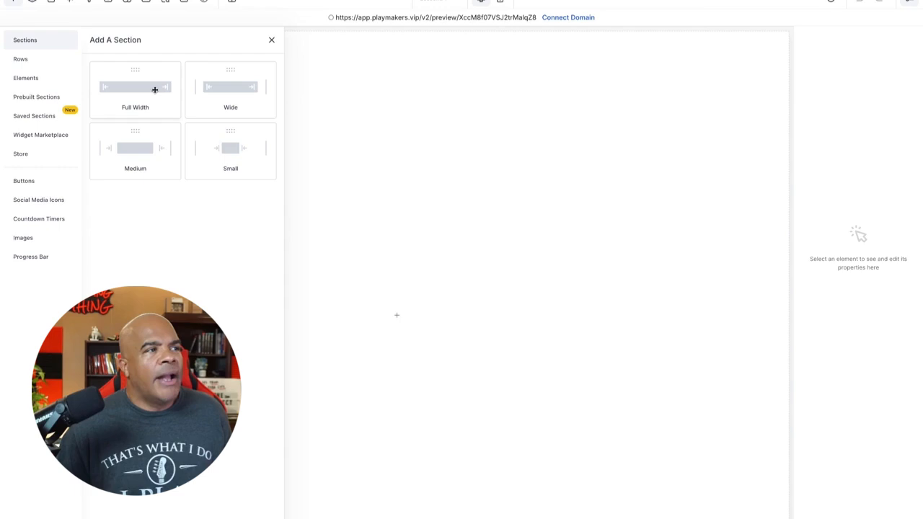
click(239, 85)
click(399, 71)
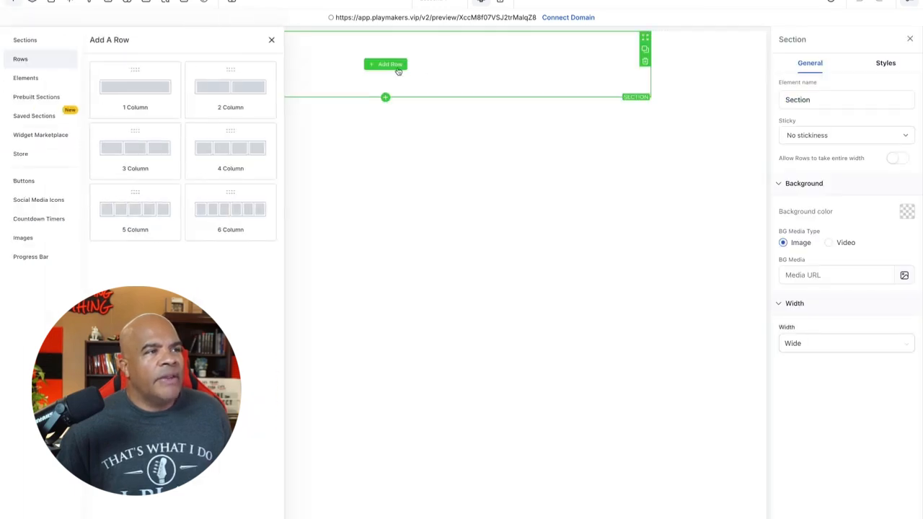
click(138, 86)
Step: Add a Video element to the lesson page's one-column row and check the available video types, leaving it on Youtube
click(388, 77)
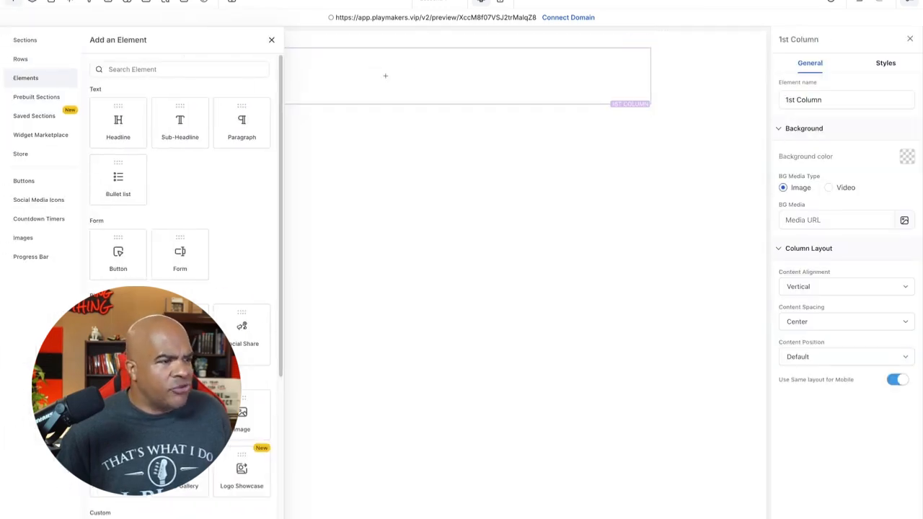
drag(180, 414, 571, 97)
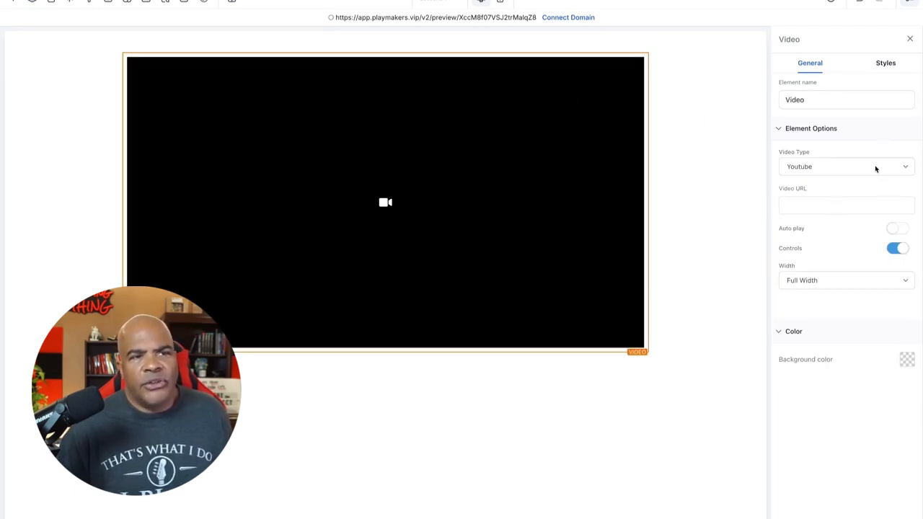
click(835, 166)
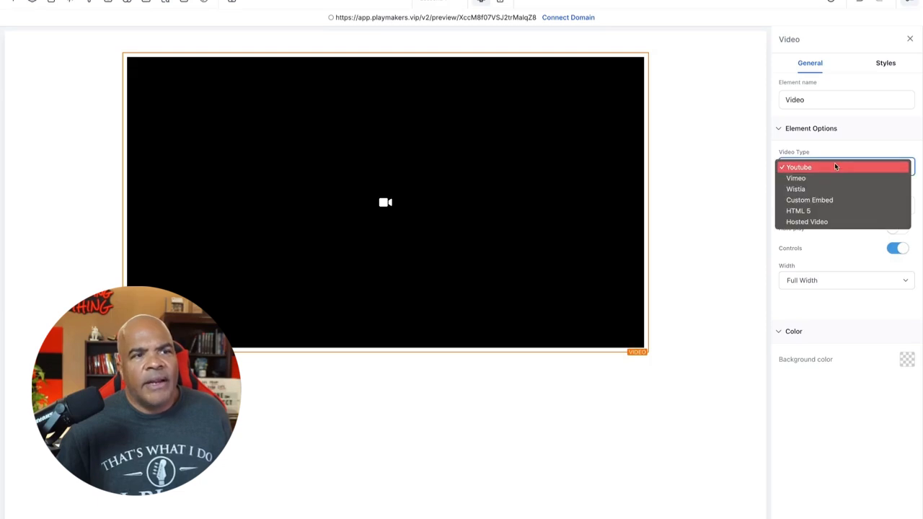
click(735, 137)
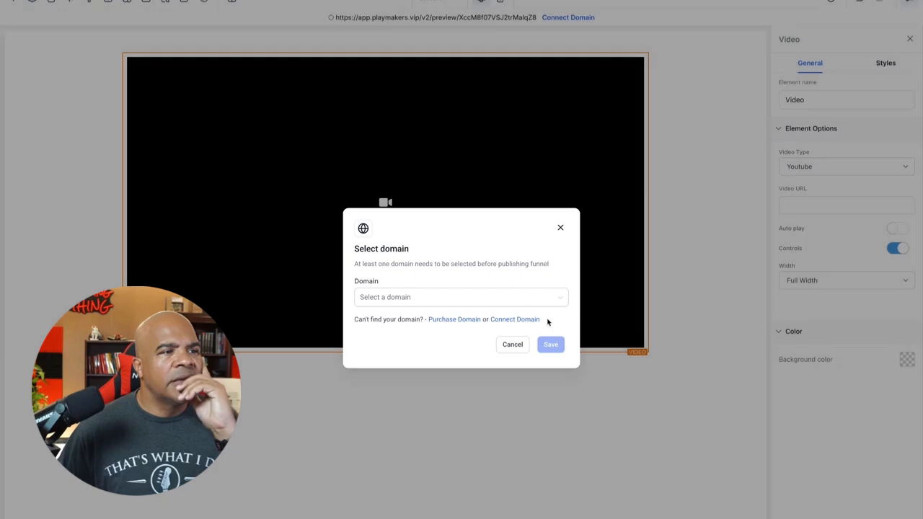
Step: Publish the lesson page on the domain training.sdn.one, close the SEO meta data and return to the website's page list
click(544, 302)
click(460, 319)
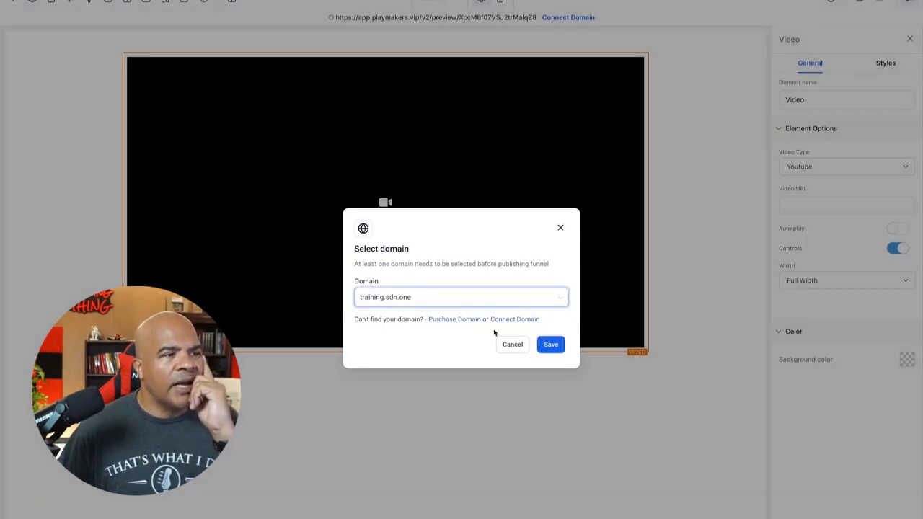
click(541, 344)
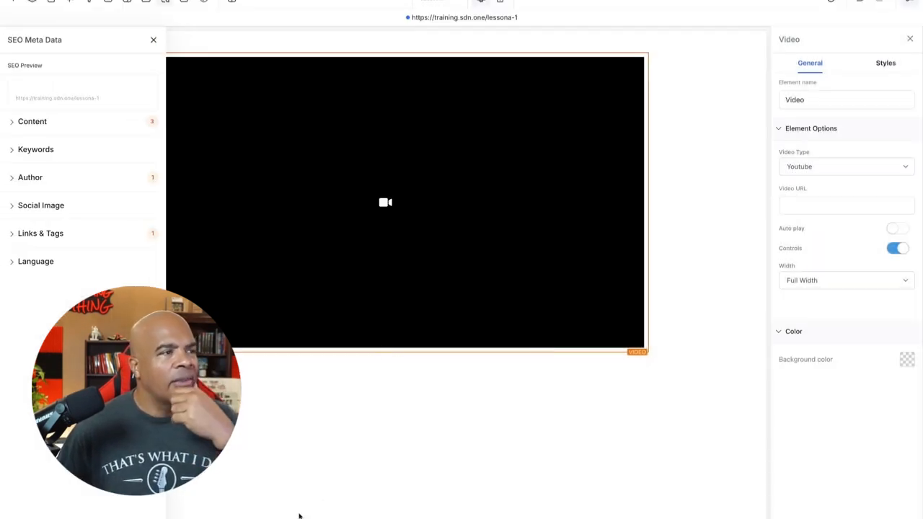
click(154, 40)
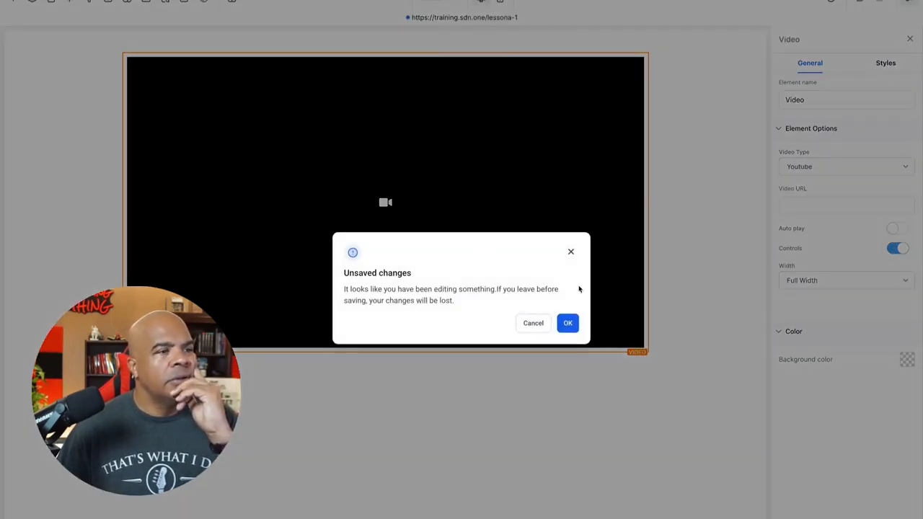
click(542, 327)
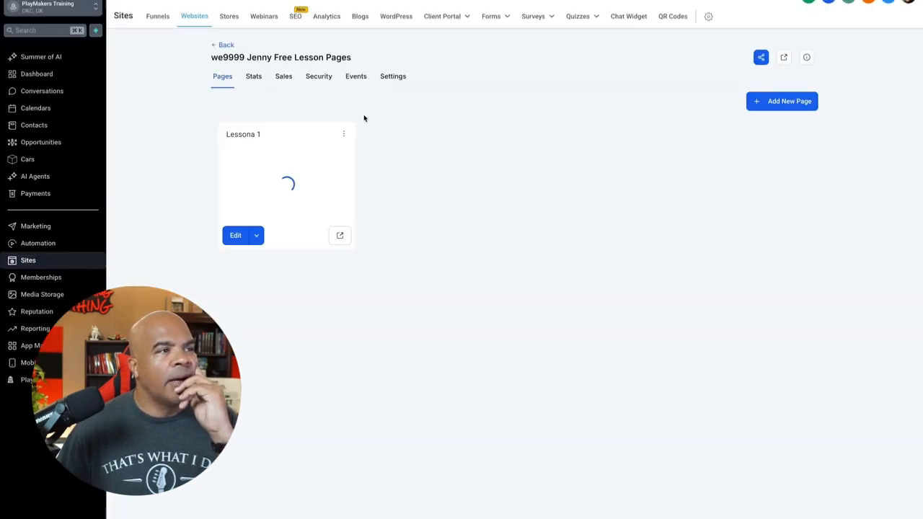
Step: Preview the Lessona 1 page, look over its options and check the domain and path in the website's settings
click(341, 236)
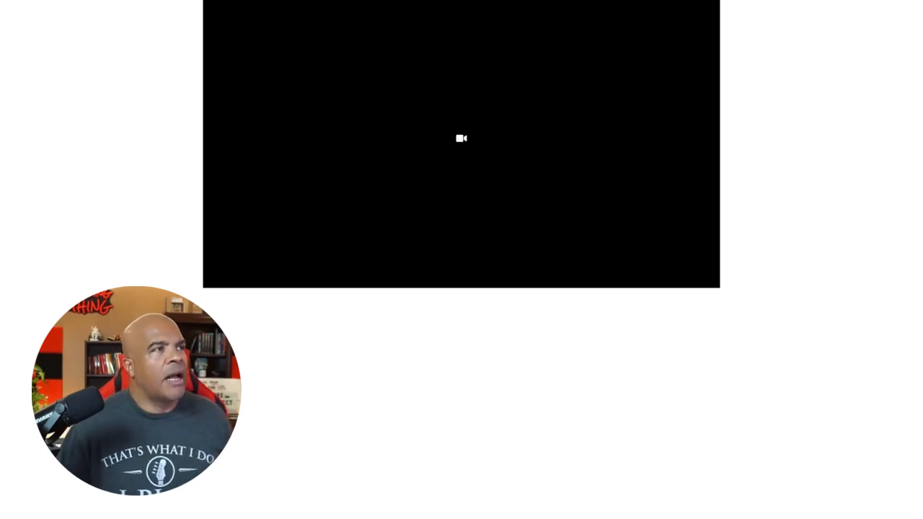
key(super+w)
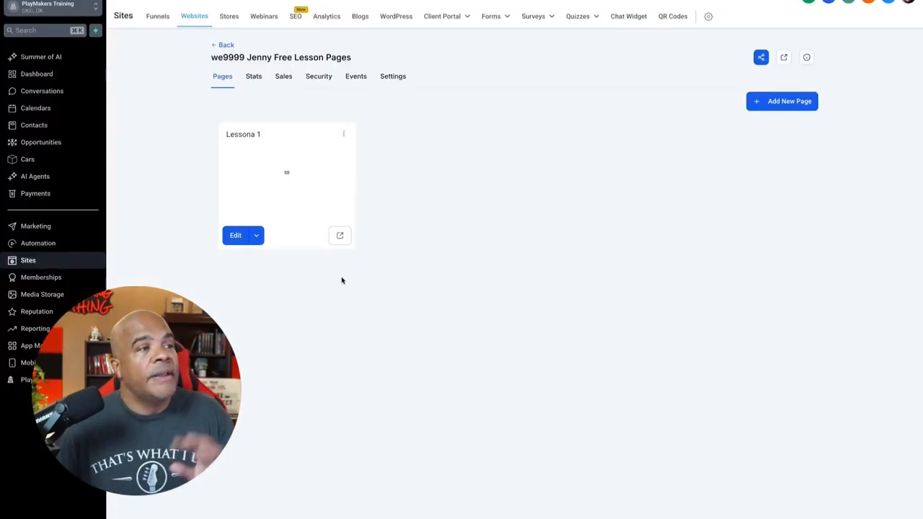
click(344, 134)
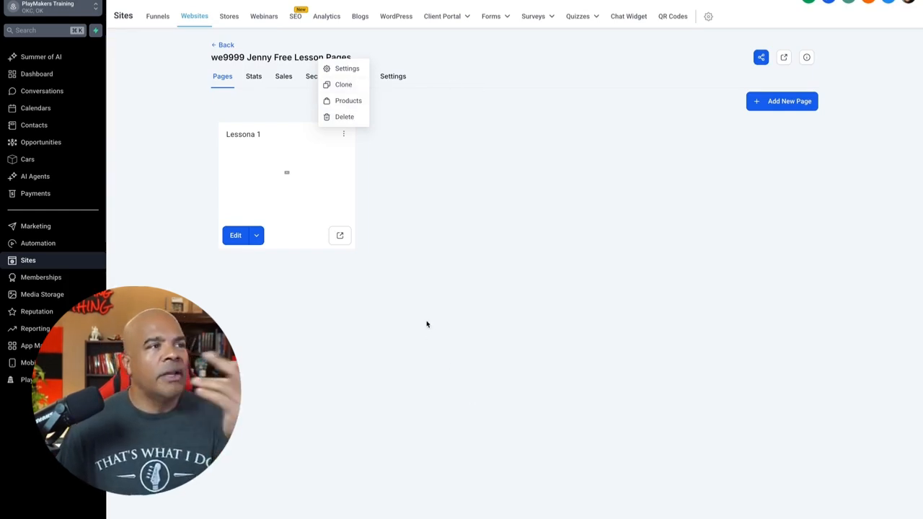
click(408, 234)
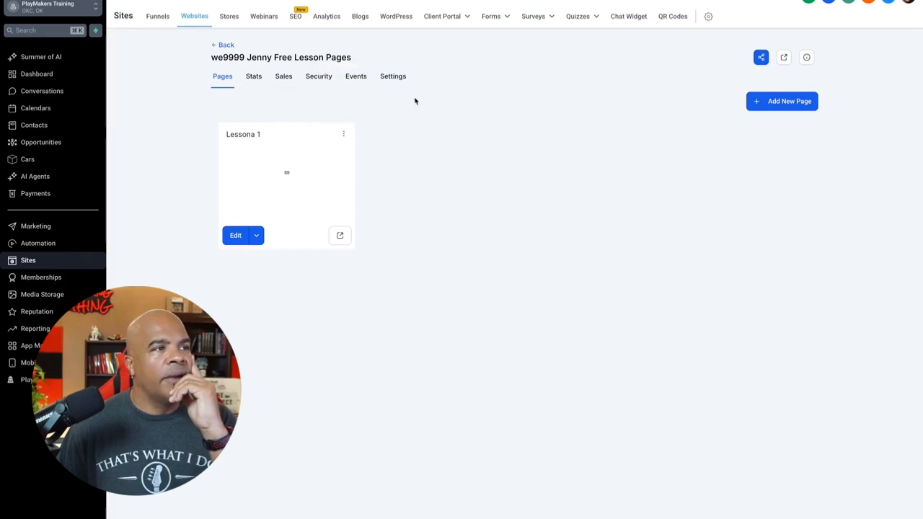
click(400, 78)
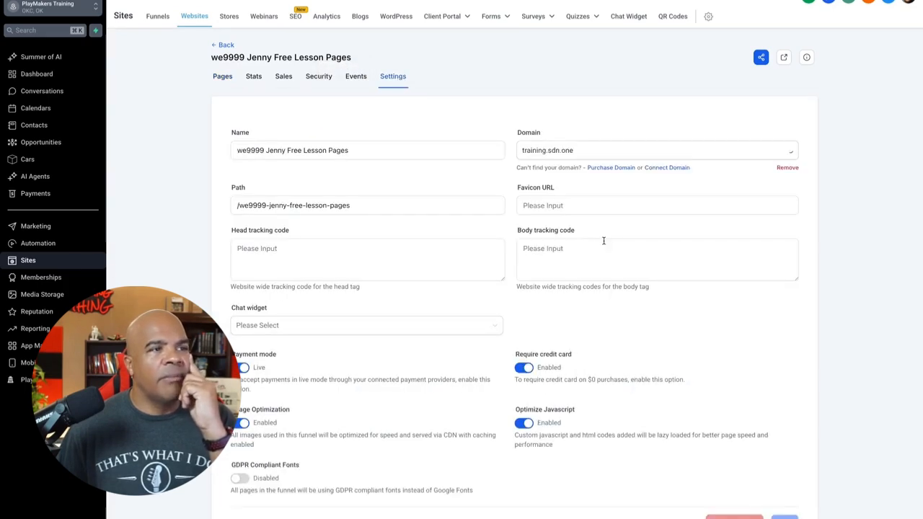
click(332, 201)
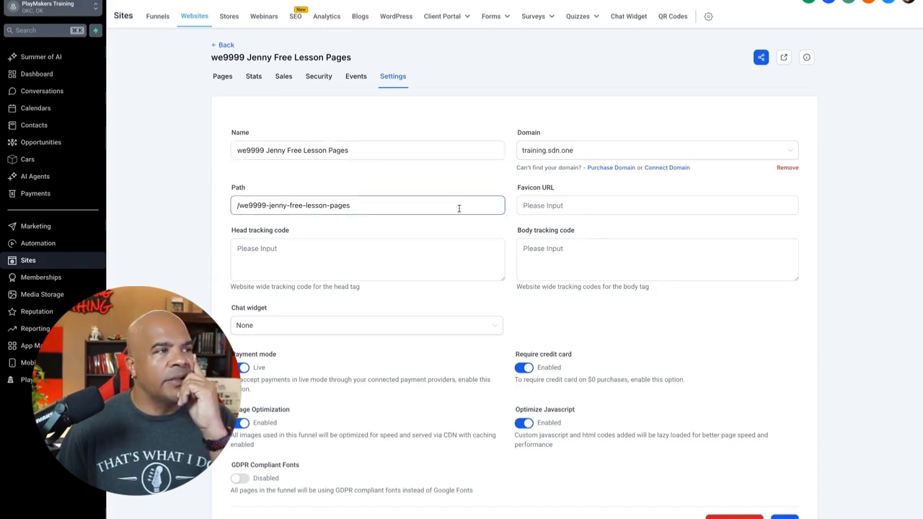
Step: Search the automation workflows for "jenn" and open the workflow "au9999 Jenny Optin"
click(80, 246)
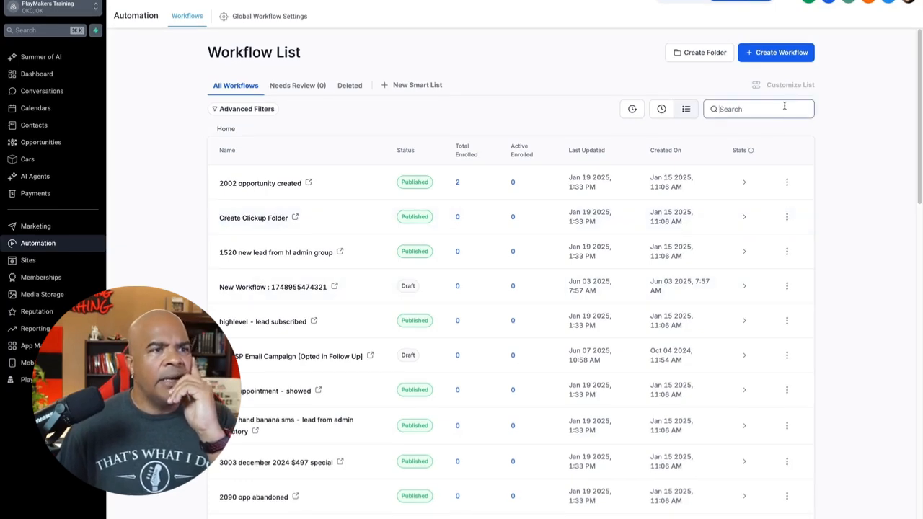
click(784, 107)
text(jenn)
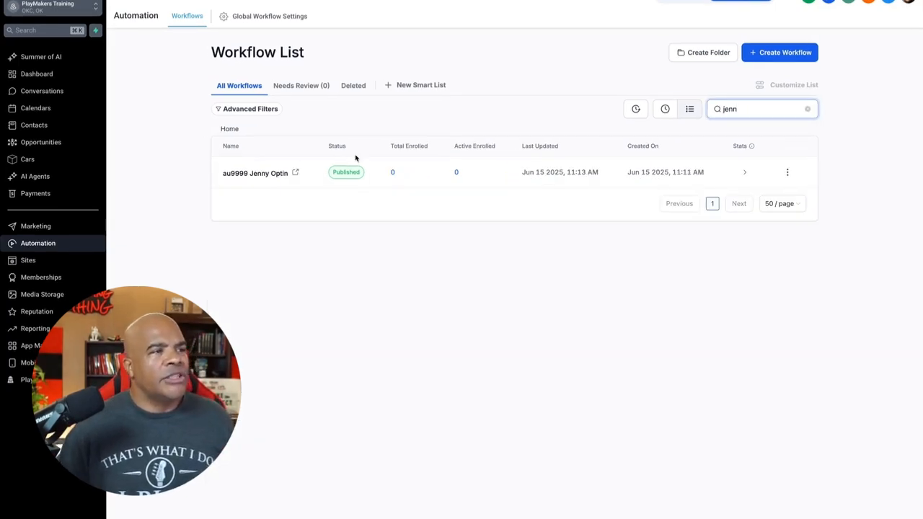
click(281, 173)
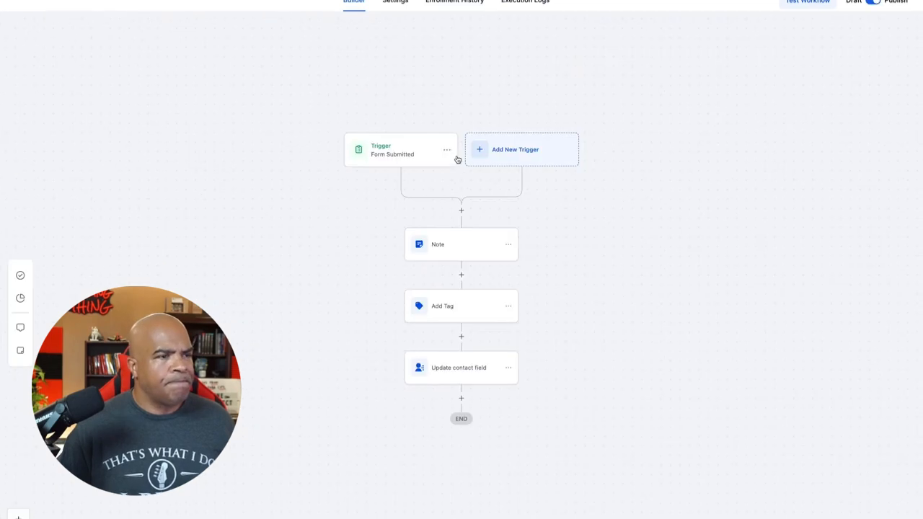
Step: Add a Send Email action at the end of the workflow, after the contact field update
click(462, 399)
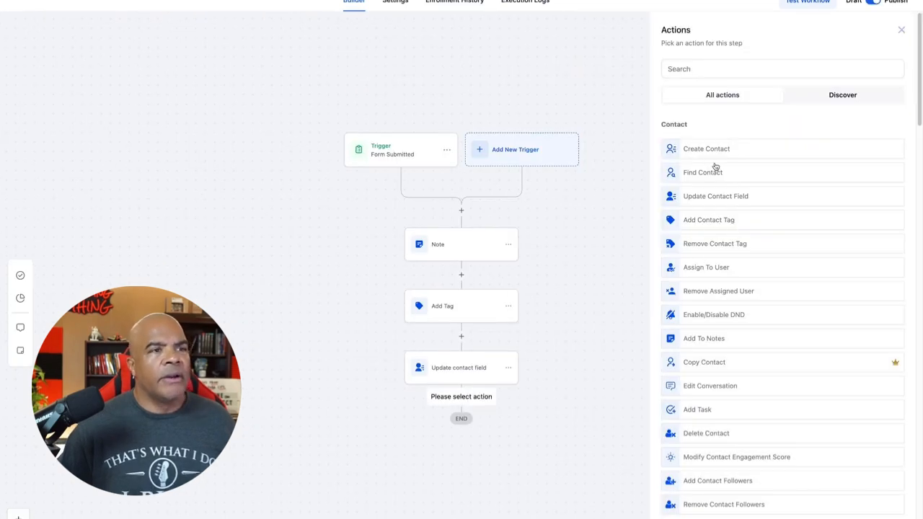
click(763, 68)
text(em)
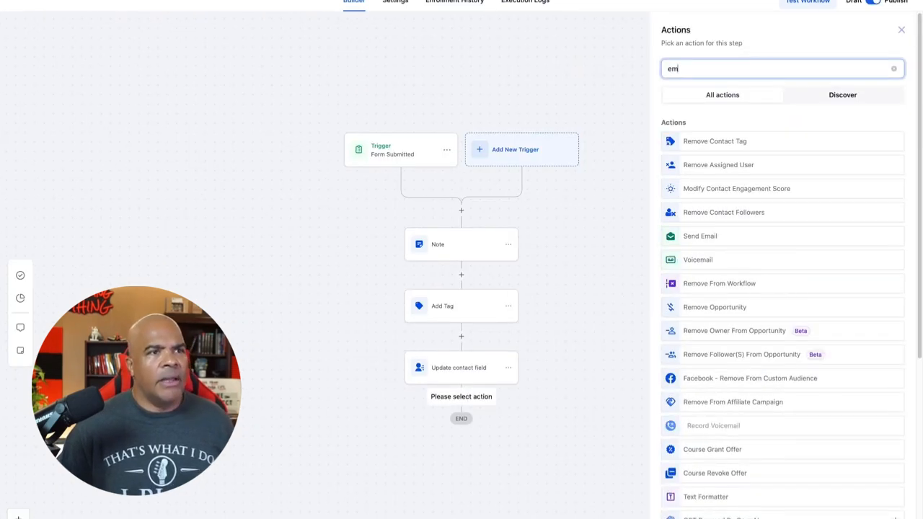
click(723, 235)
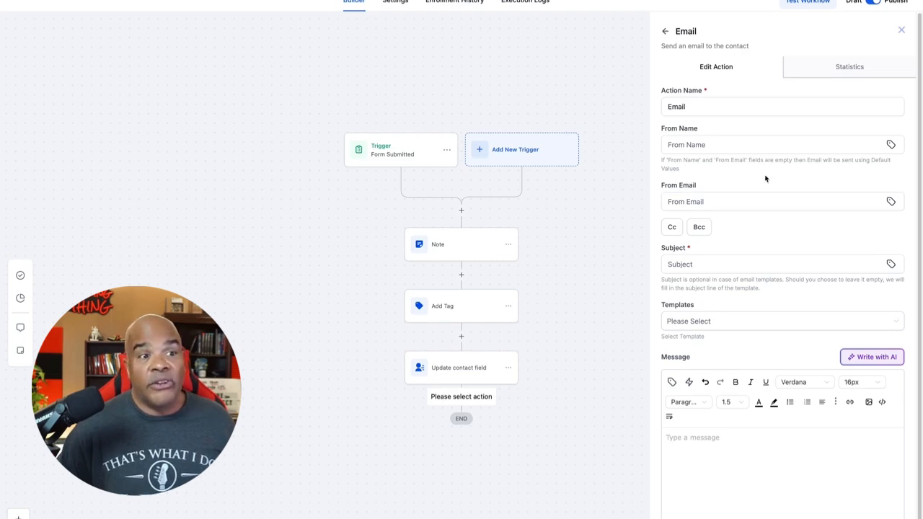
Step: Set the email's subject to "Congrats - here is lesson 1"
click(763, 261)
text(Congrats)
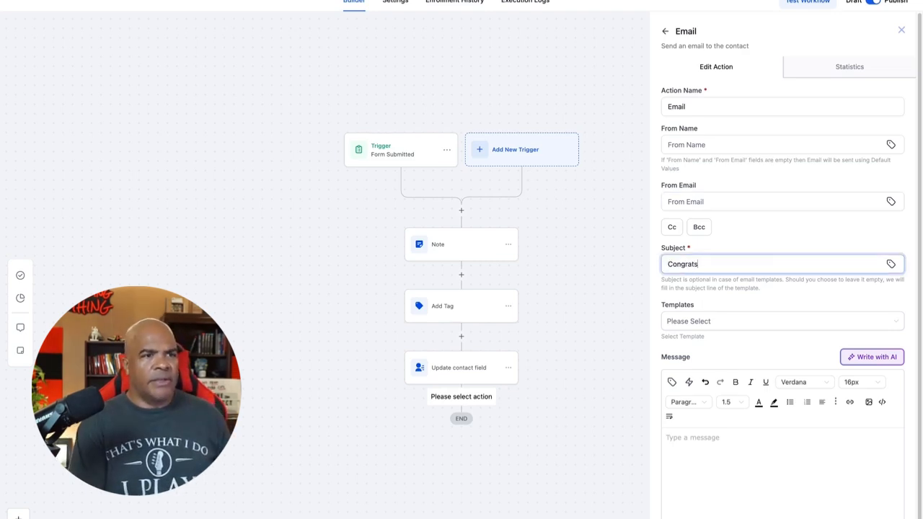
text( - h)
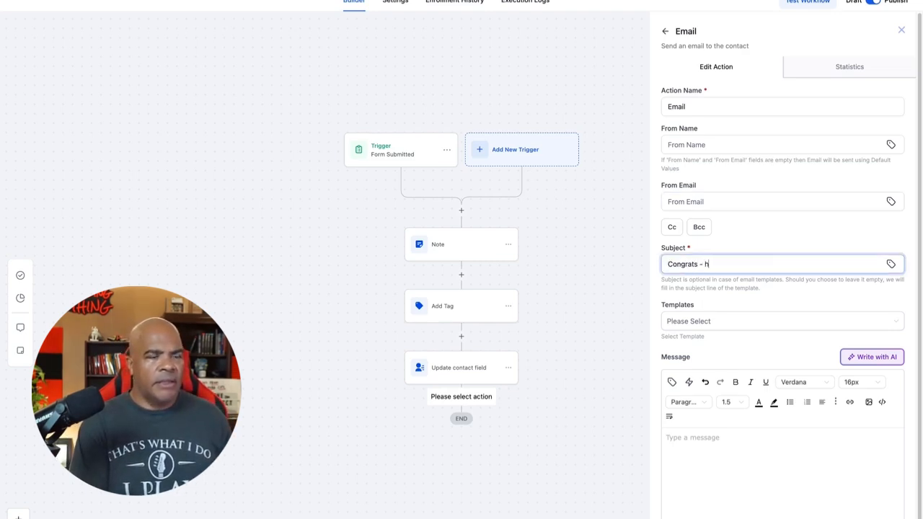
text(ere is lesson 1)
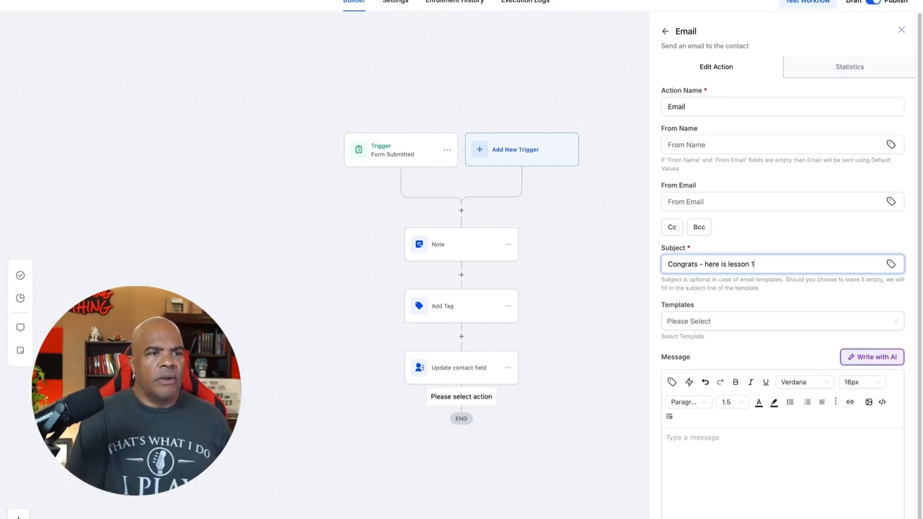
Step: Write the email message "Hey buddy here is lesson one. Click here to watch now."
click(782, 437)
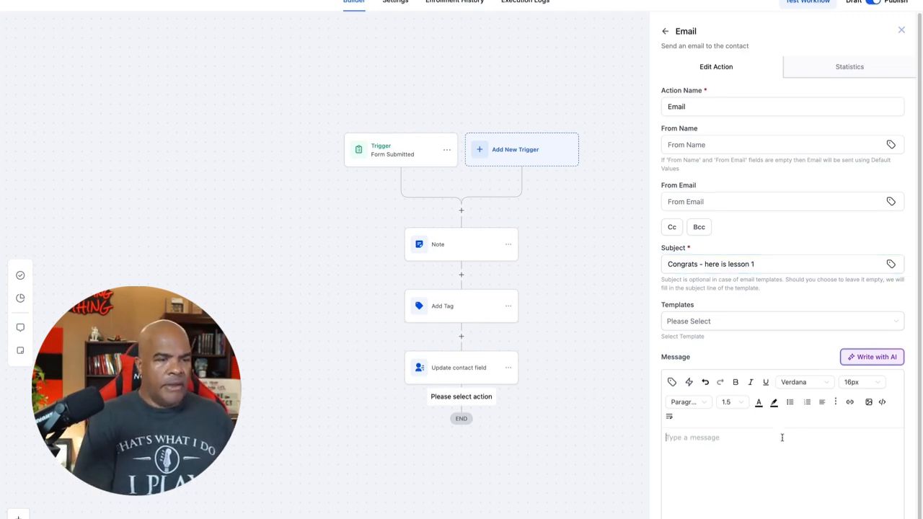
text(Hey buddy )
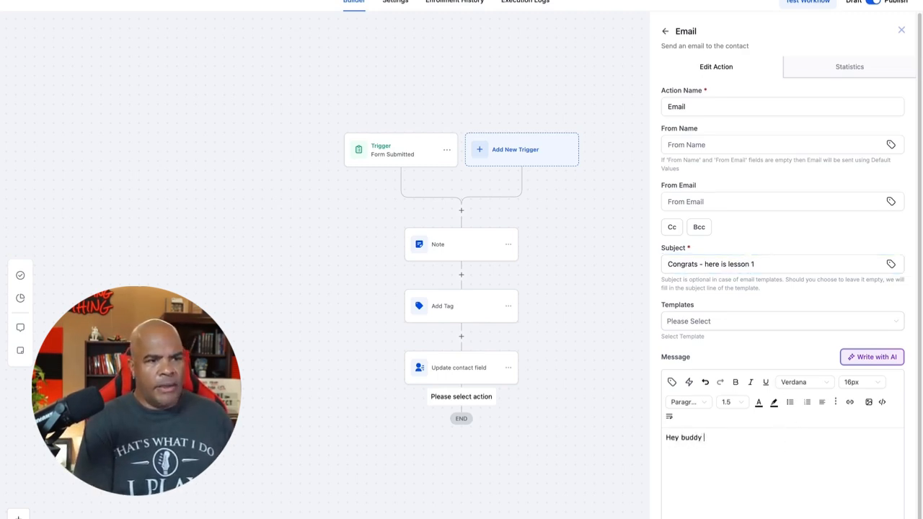
text(here is los)
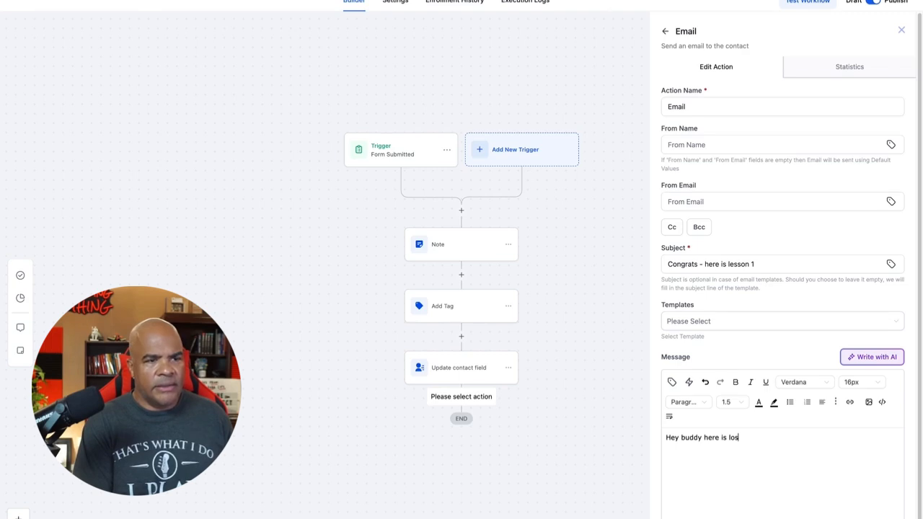
key(BackSpace)
key(BackSpace)
text(esson on)
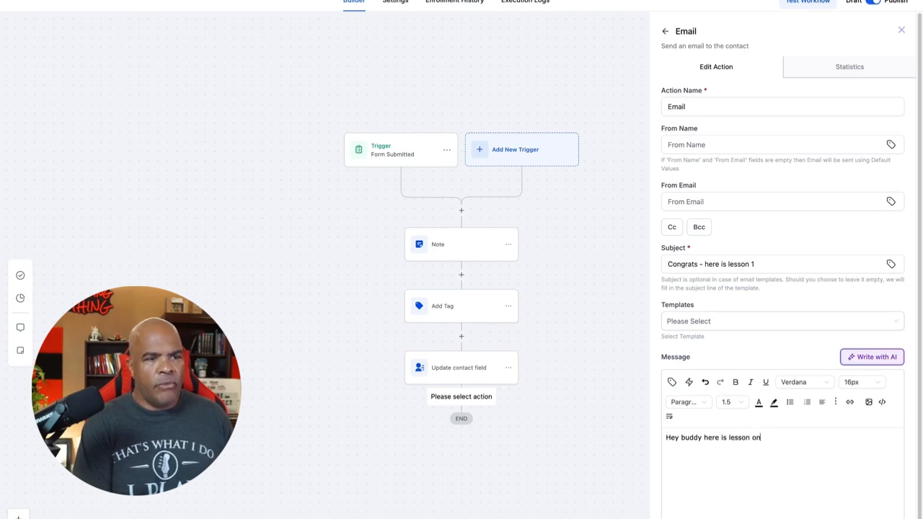
text(e. Click here to )
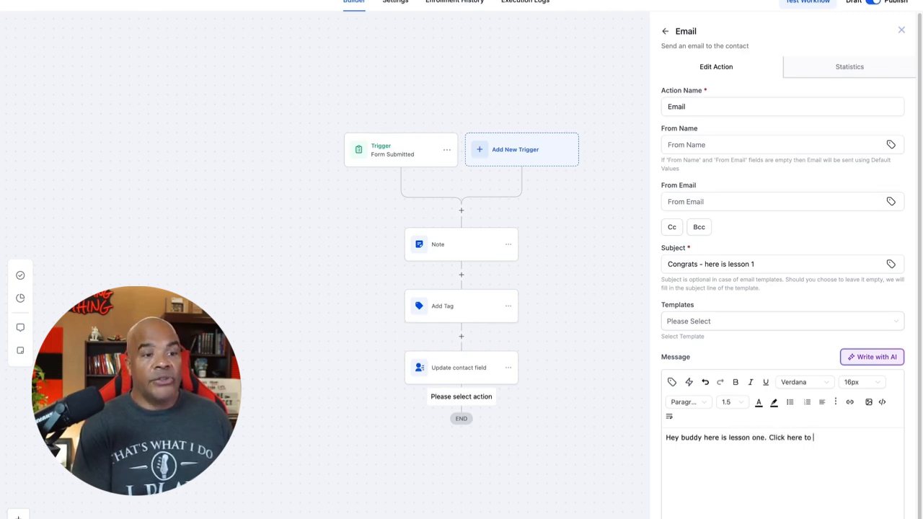
text(watch now.)
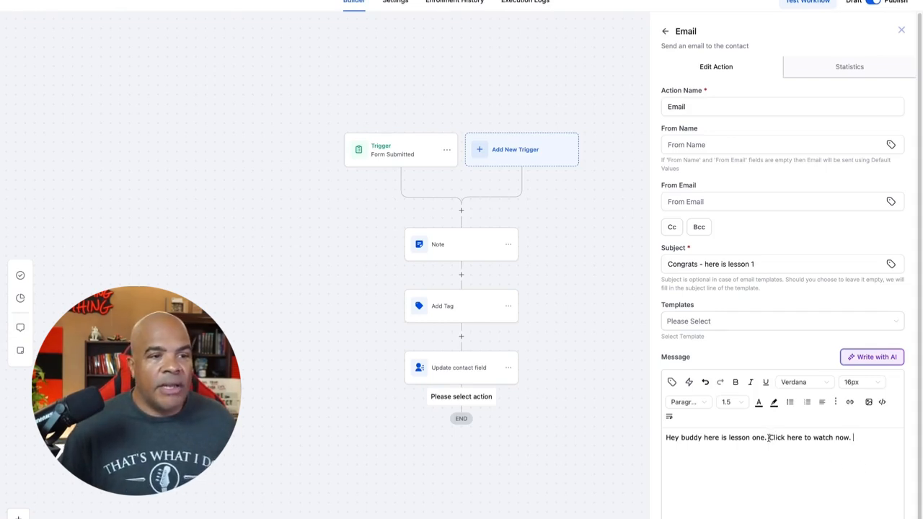
drag(769, 437, 878, 438)
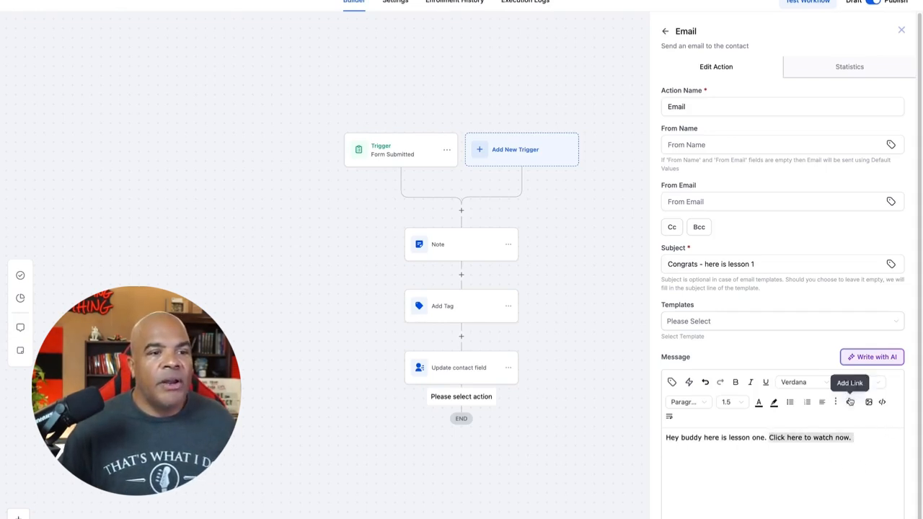
click(850, 402)
click(466, 250)
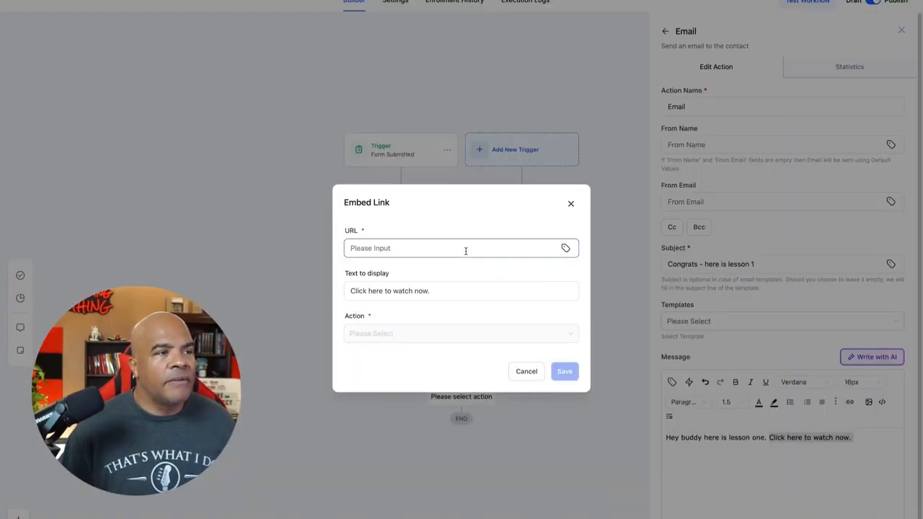
text(https://training.sdn.one/lessona-1)
click(567, 374)
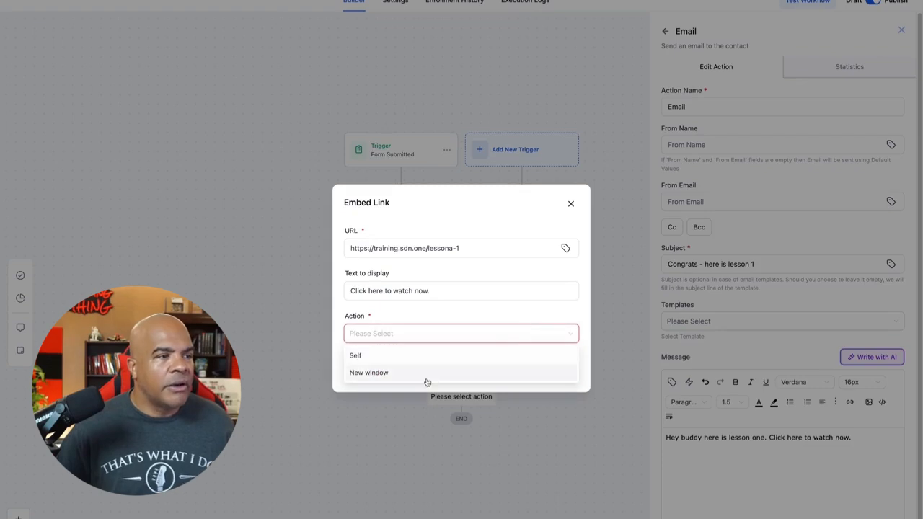
click(423, 379)
click(566, 373)
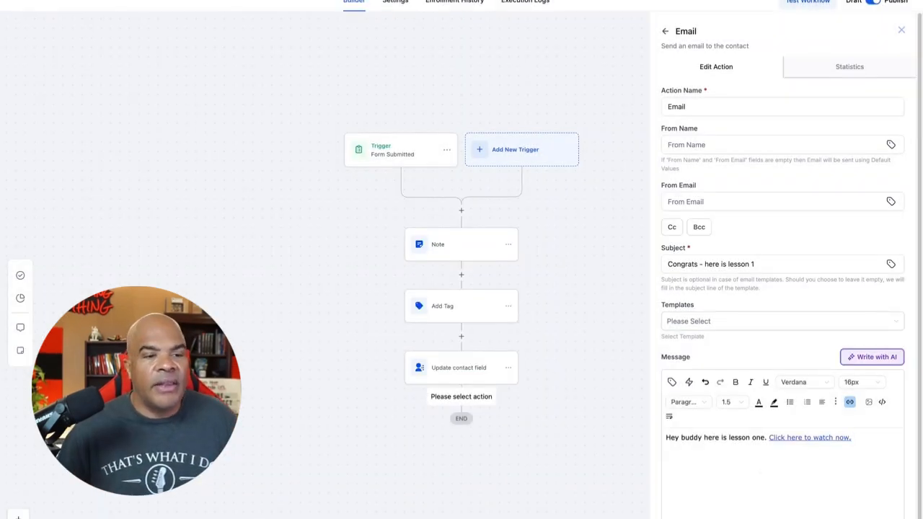
Step: Save the email action to the workflow and reopen it for review
scroll(589, 447, down, 2)
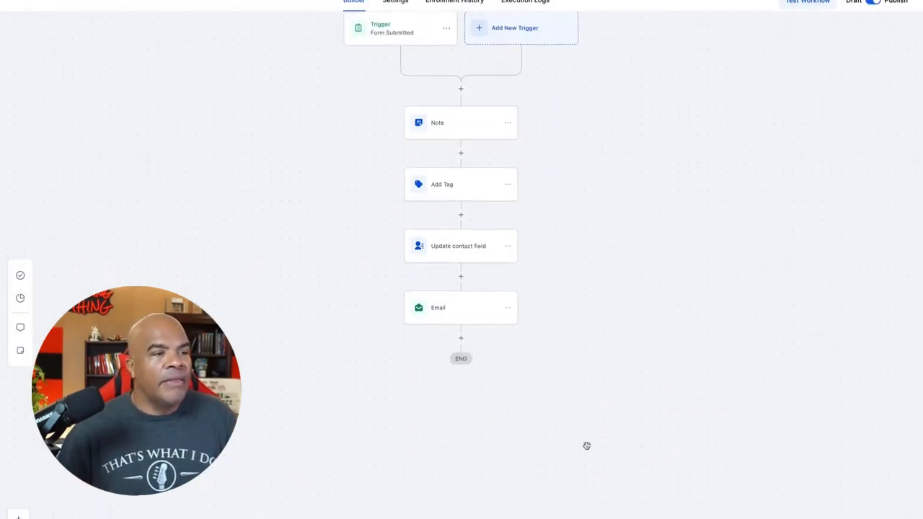
click(477, 309)
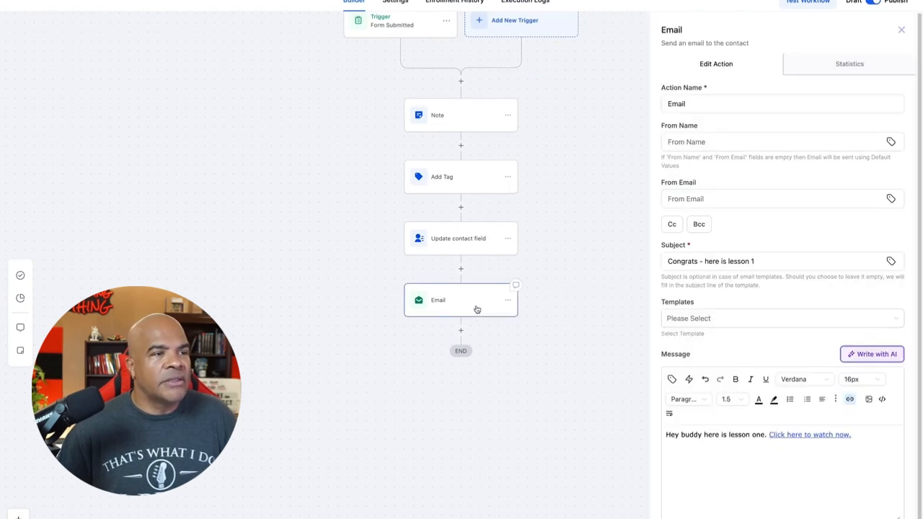
Step: Rename the email action to "Email 1 of 5" and save it
click(711, 104)
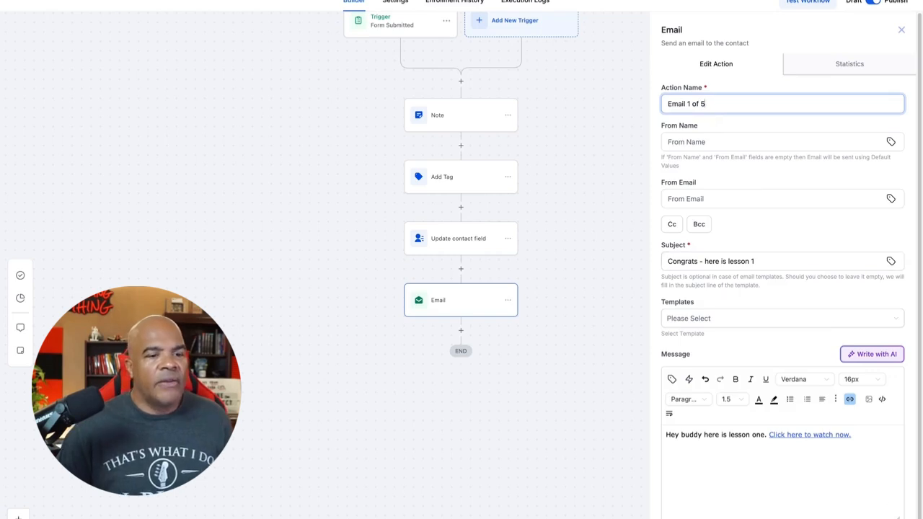
click(874, 518)
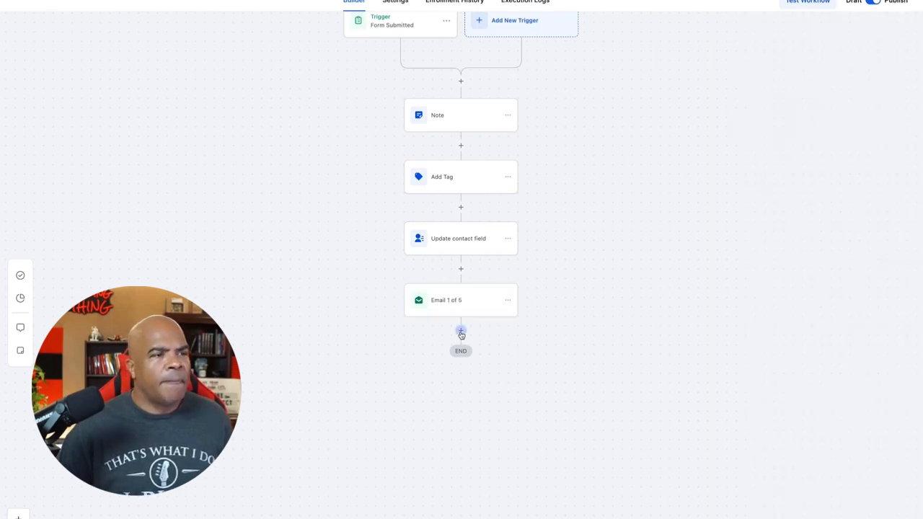
Step: Add a Wait action after Email 1 of 5 with a time delay of 1 day and save it
click(461, 333)
click(712, 67)
text(wa)
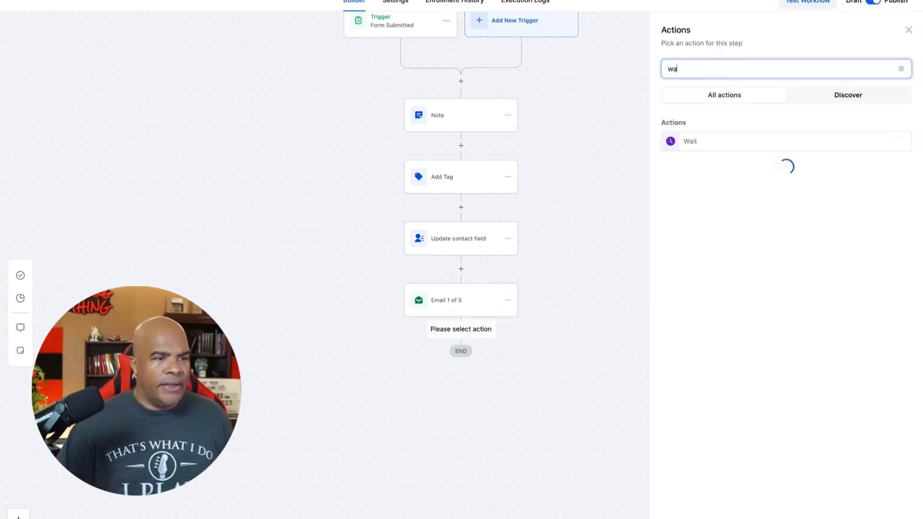
text(it)
click(706, 141)
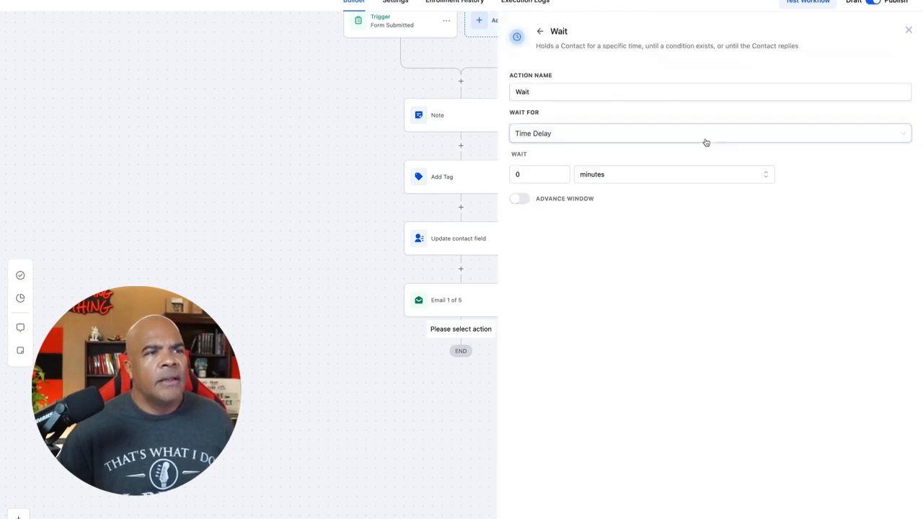
click(633, 179)
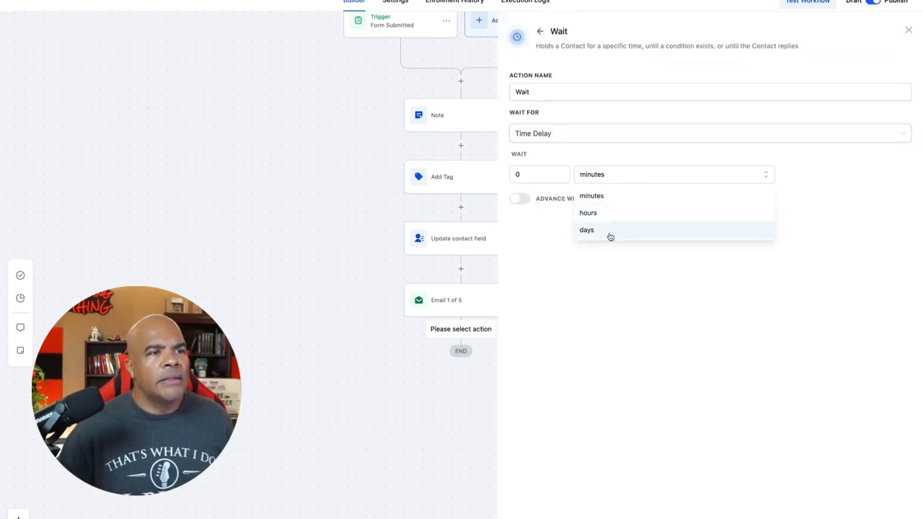
click(611, 231)
click(560, 171)
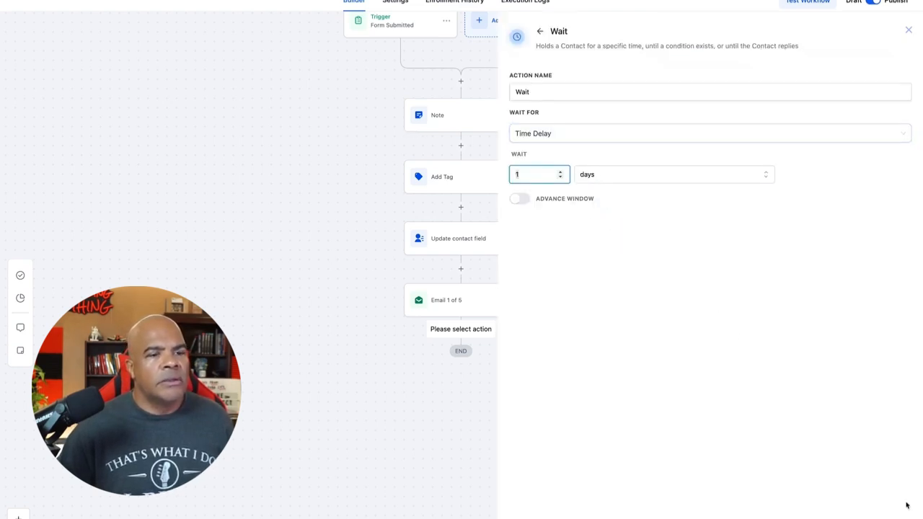
click(871, 518)
Step: Copy all actions from Email 1 of 5 onward and place them after the Wait at the workflow's end
scroll(667, 379, down, 2)
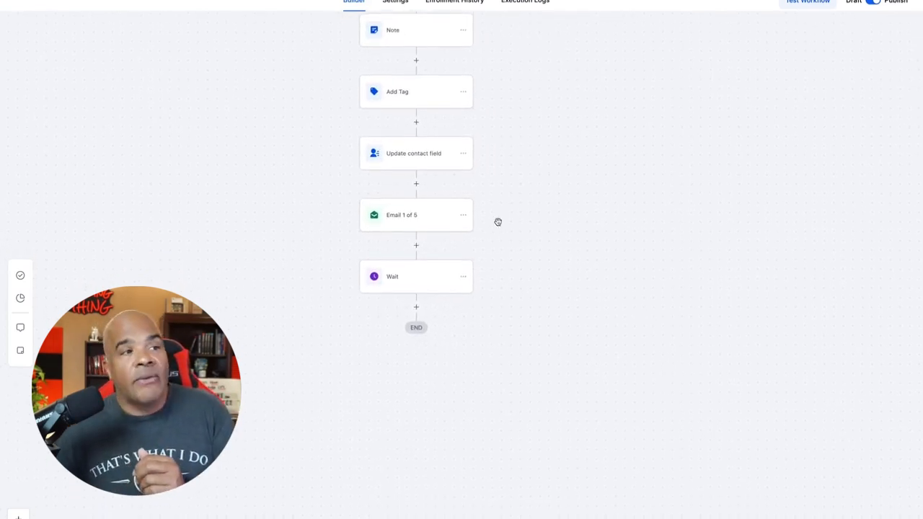
click(465, 220)
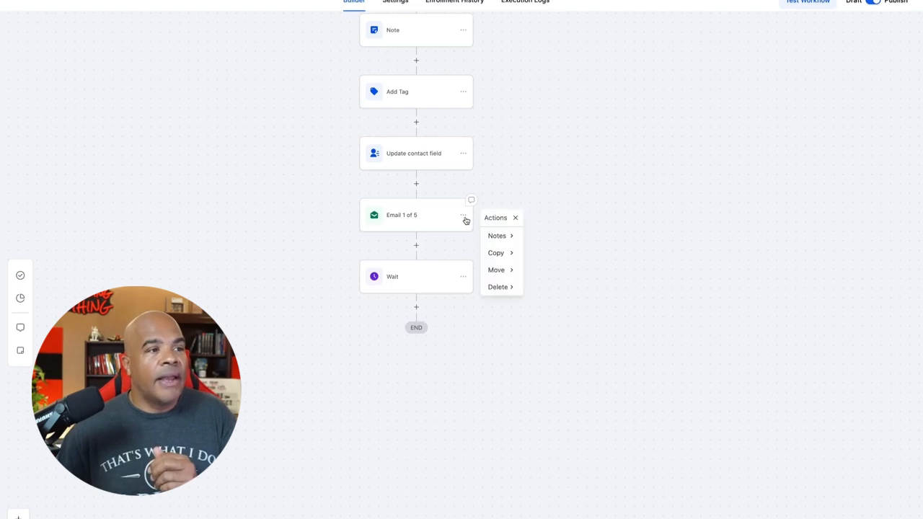
click(509, 253)
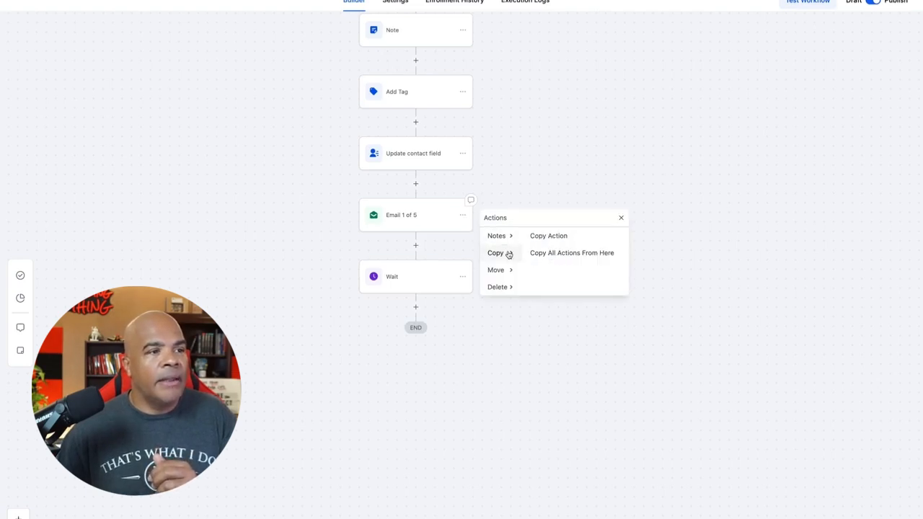
click(583, 256)
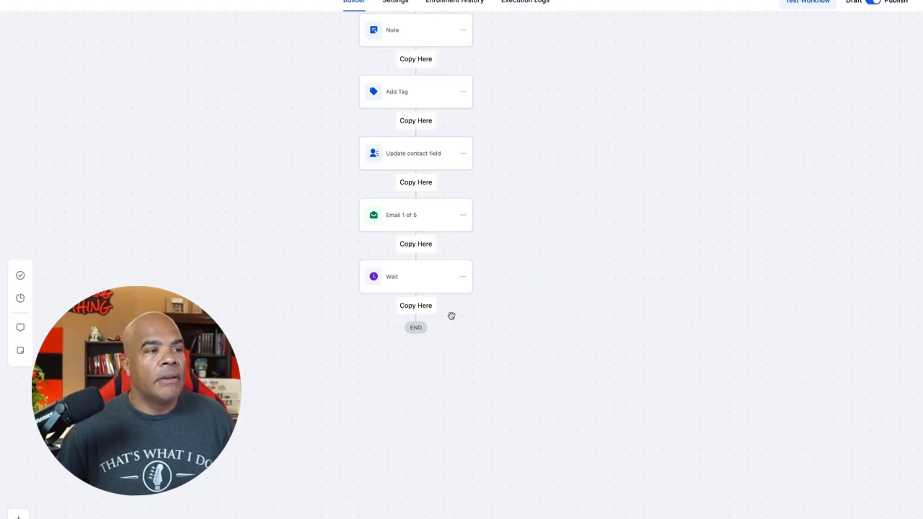
click(423, 308)
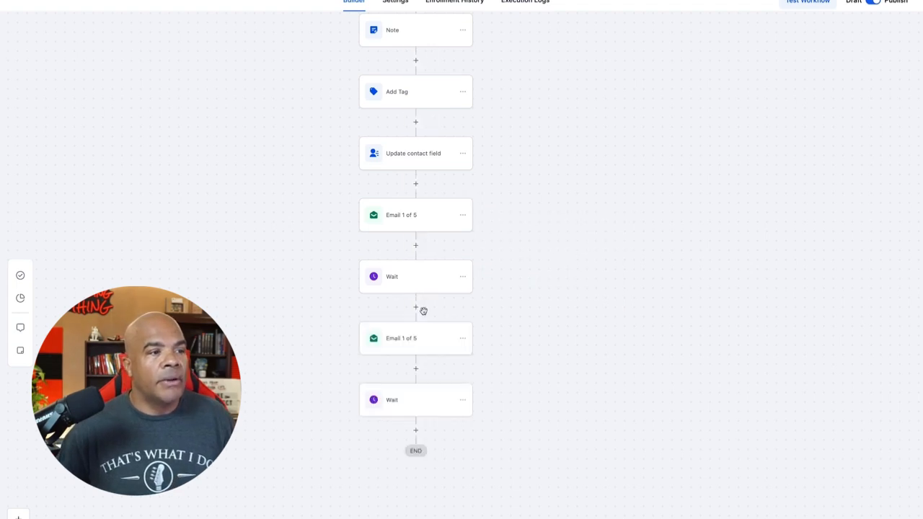
Step: Rename the copied email action to "Email 2 of 5" and save it
click(436, 346)
click(689, 103)
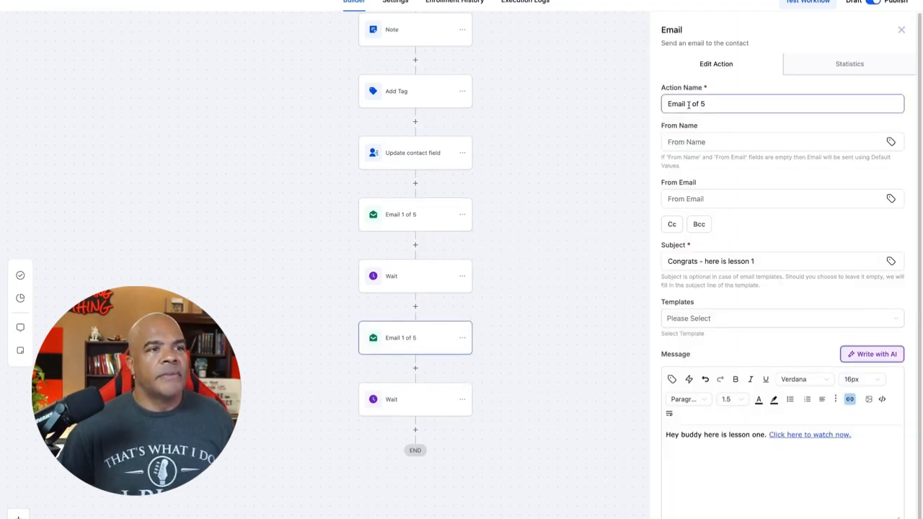
key(BackSpace)
text(2)
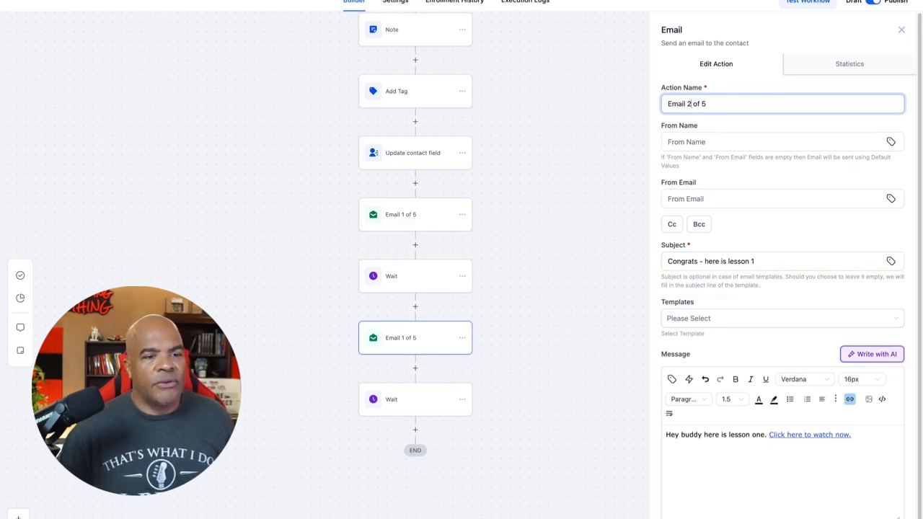
click(871, 517)
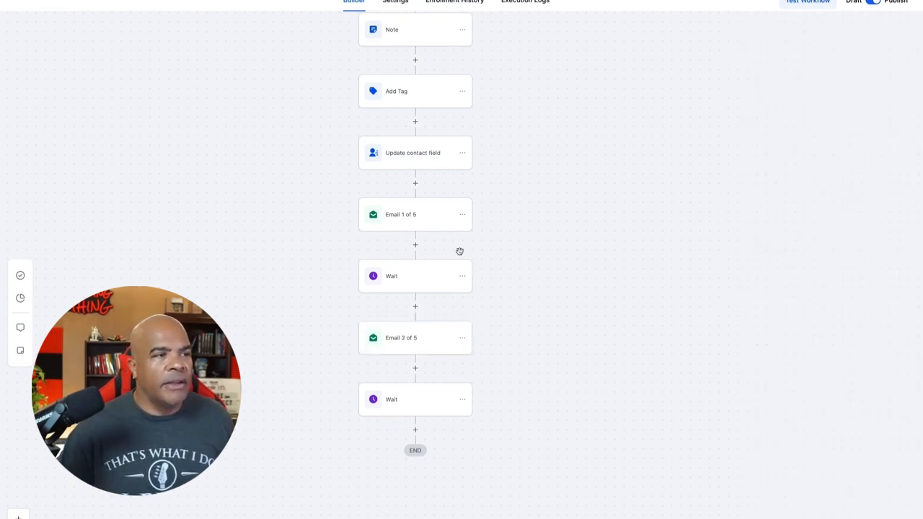
Step: Duplicate the whole sequence from Email 1 of 5 through the last Wait at the end of the workflow
click(462, 215)
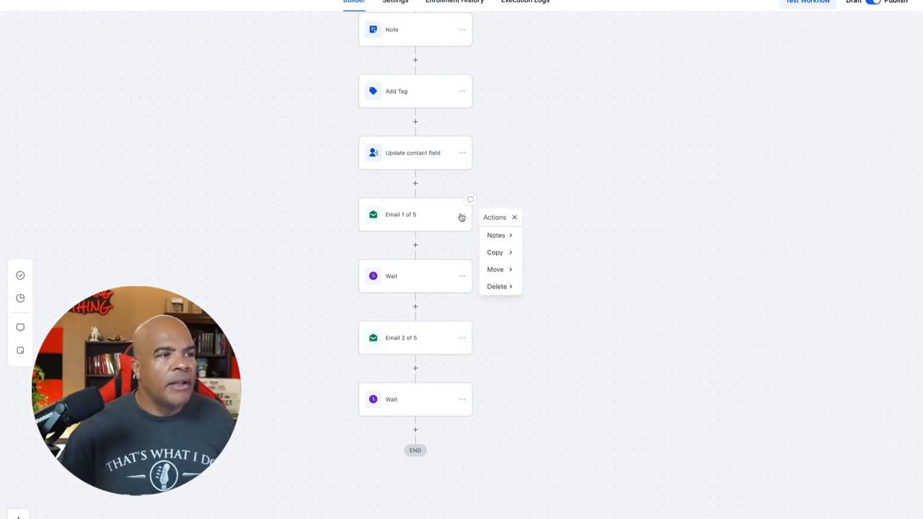
click(495, 251)
click(550, 251)
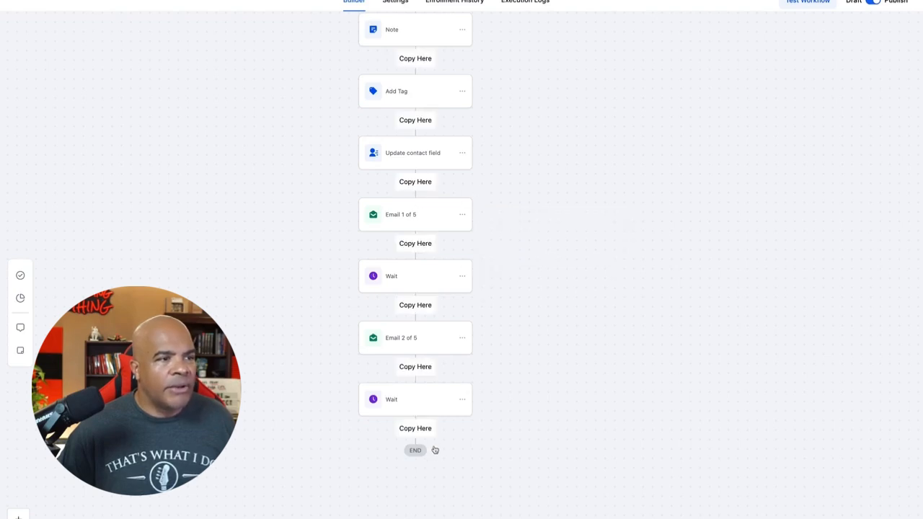
click(419, 428)
Step: Copy only the last Email 2 of 5 action and place it after the final Wait
scroll(536, 436, down, 1)
scroll(535, 436, down, 3)
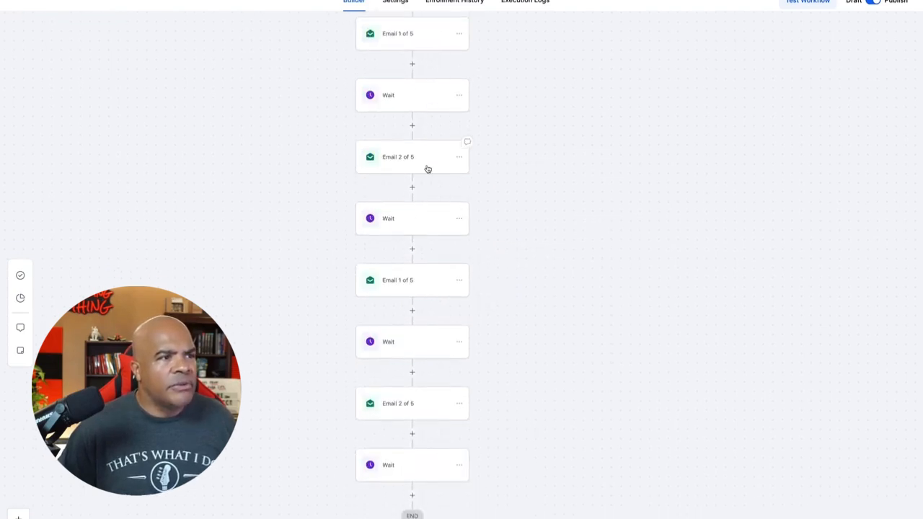
scroll(509, 439, down, 1)
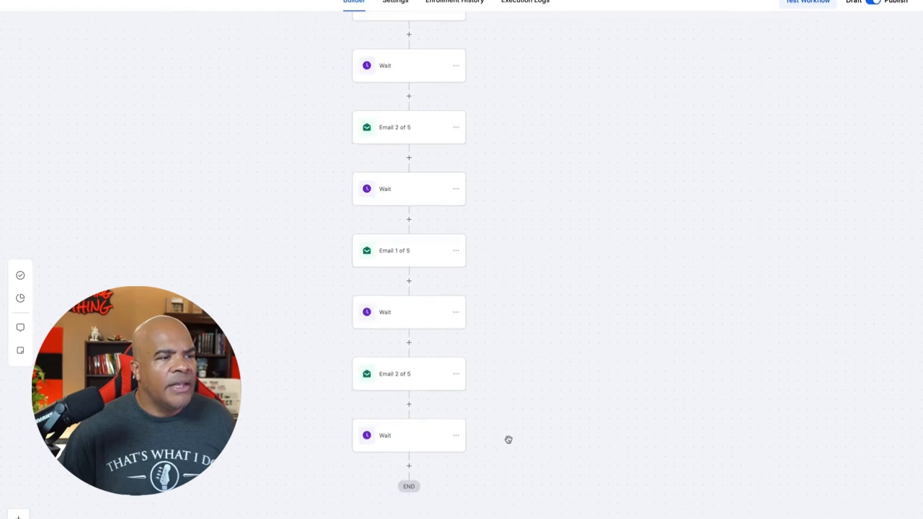
click(455, 364)
click(496, 402)
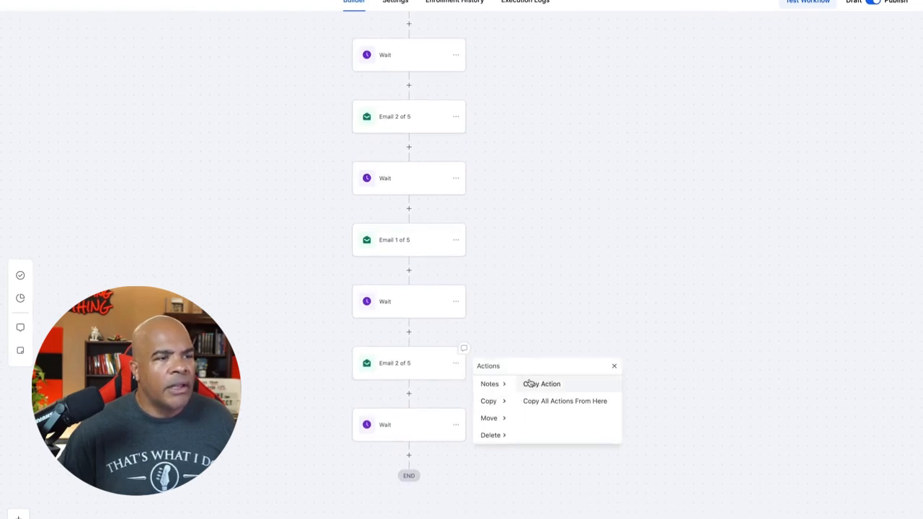
click(531, 384)
click(417, 455)
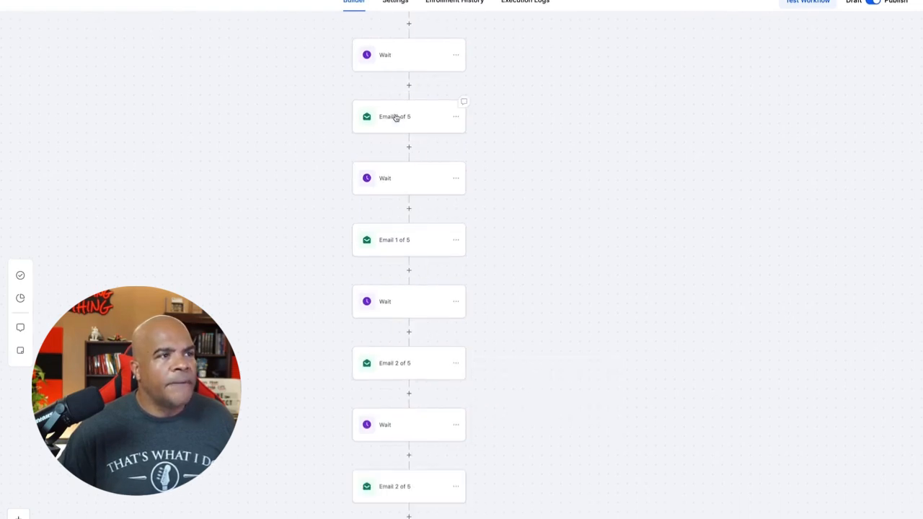
Step: Rename the third email in the sequence to "Email 3 of 5" and save it
drag(412, 78, 418, 132)
scroll(419, 134, down, 5)
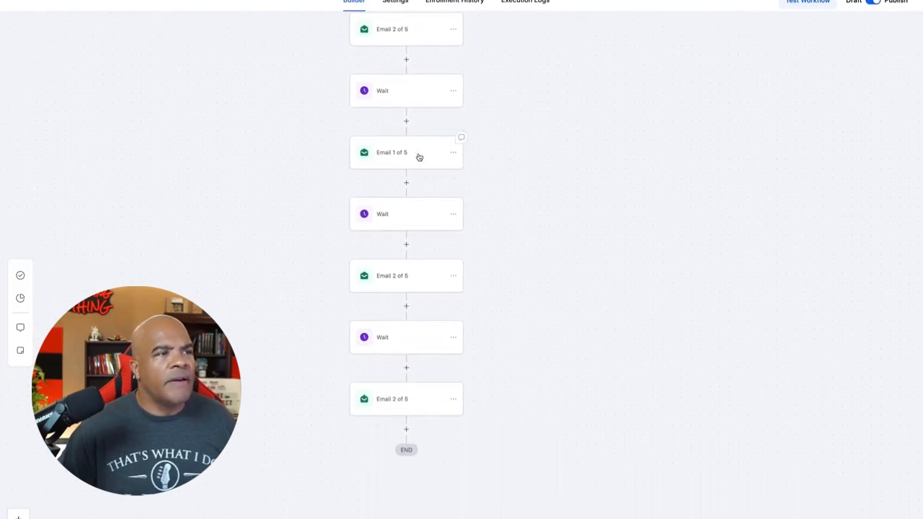
click(419, 154)
click(693, 103)
click(692, 103)
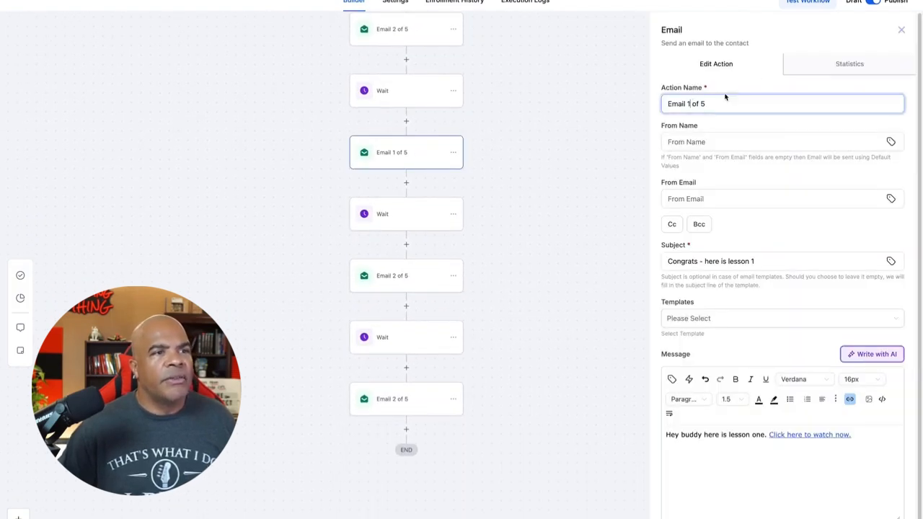
key(BackSpace)
text(2)
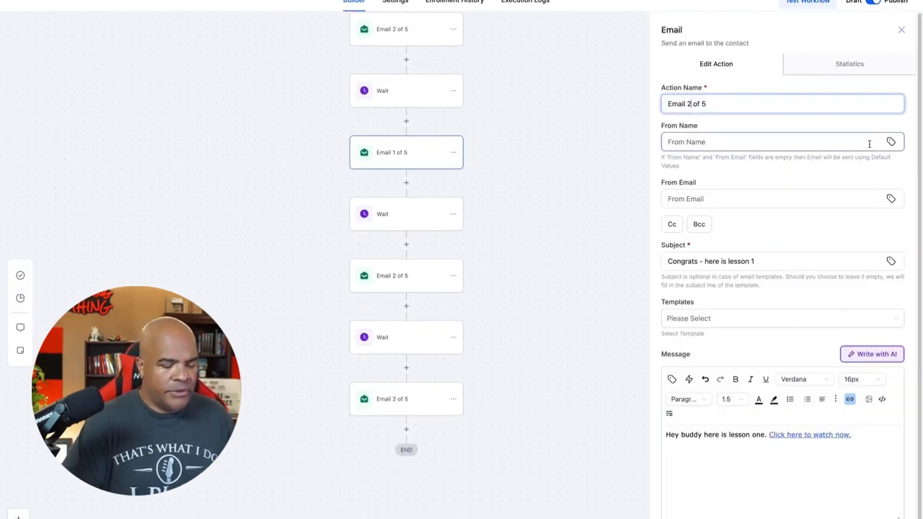
key(BackSpace)
text(3)
click(874, 518)
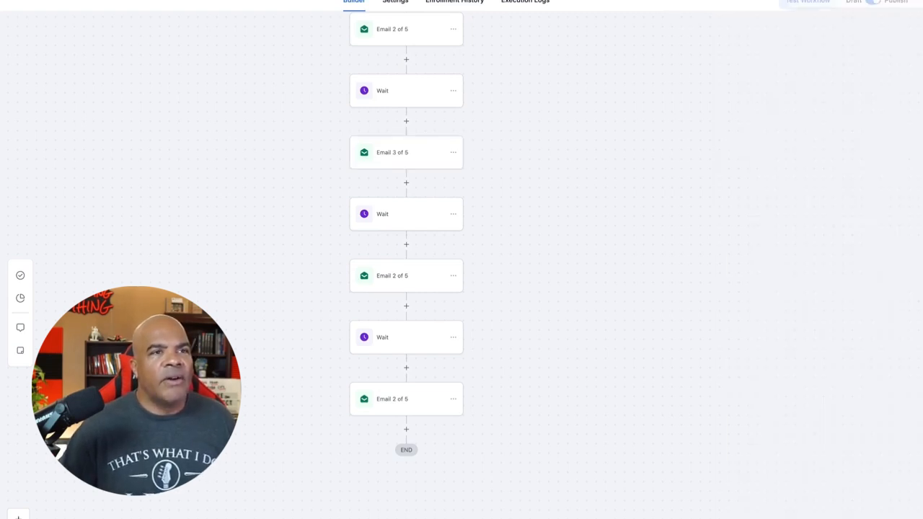
Step: Rename the fourth email in the sequence to "Email 4 of 5" and save it
click(422, 283)
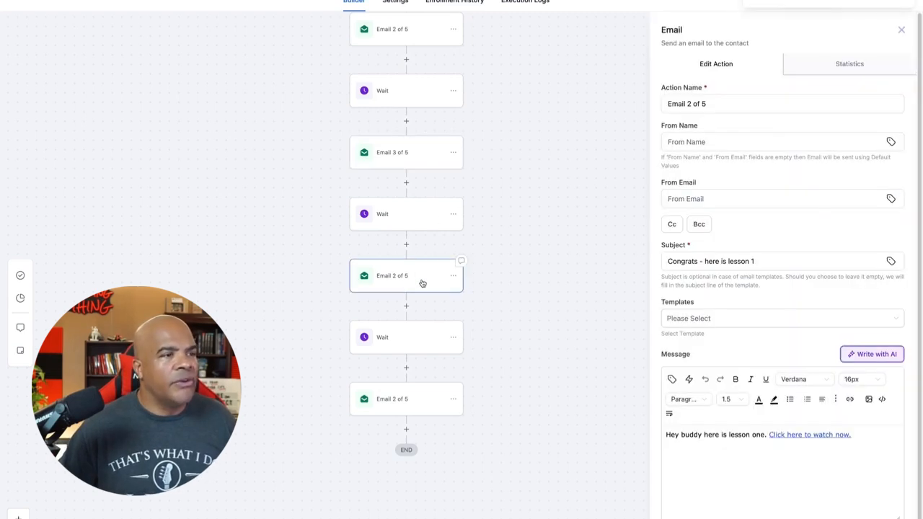
click(690, 103)
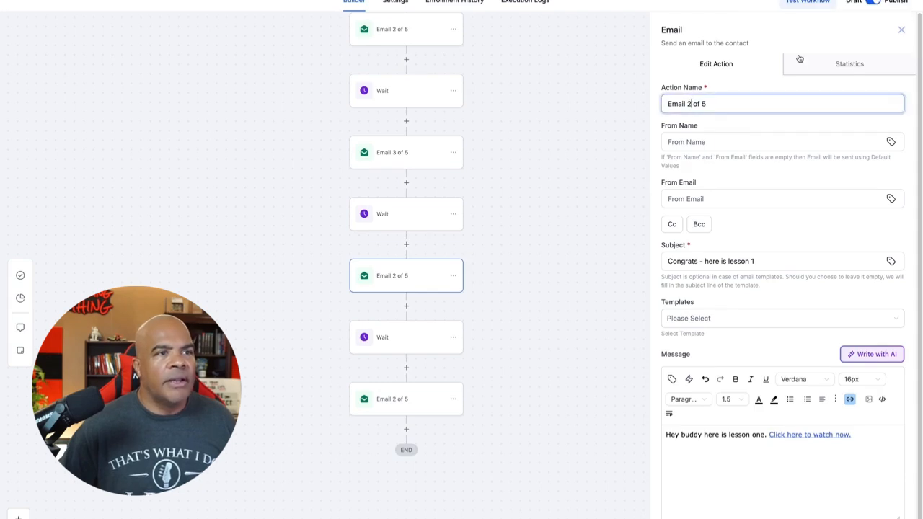
key(BackSpace)
text(4)
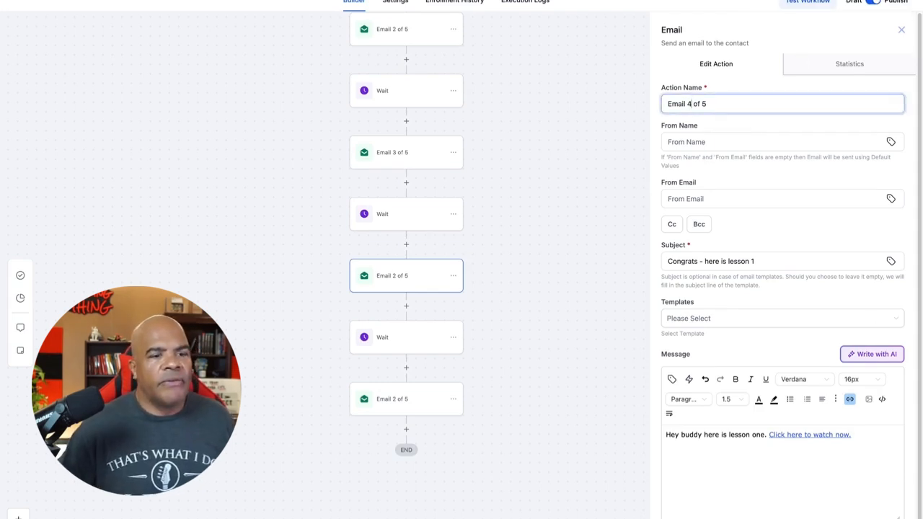
click(872, 518)
Step: Rename the final email in the sequence to "Email 5 of 5" and save it
click(416, 402)
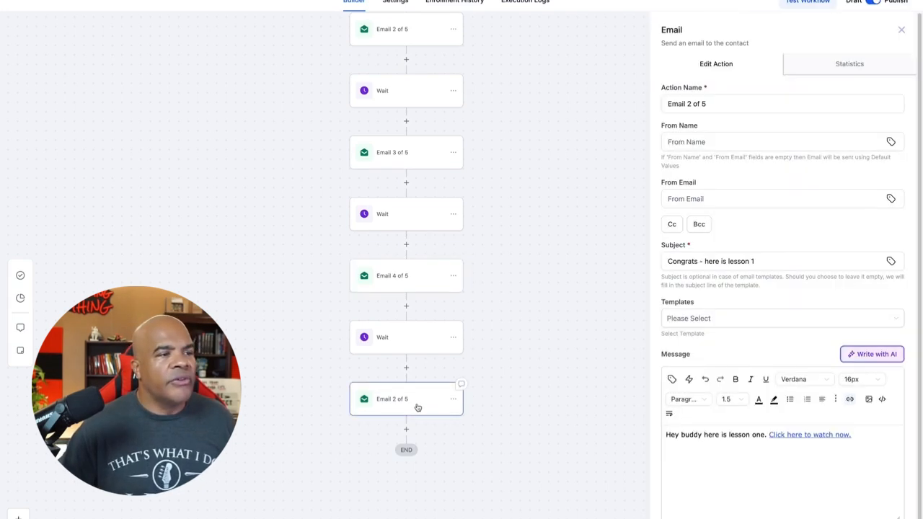
click(691, 103)
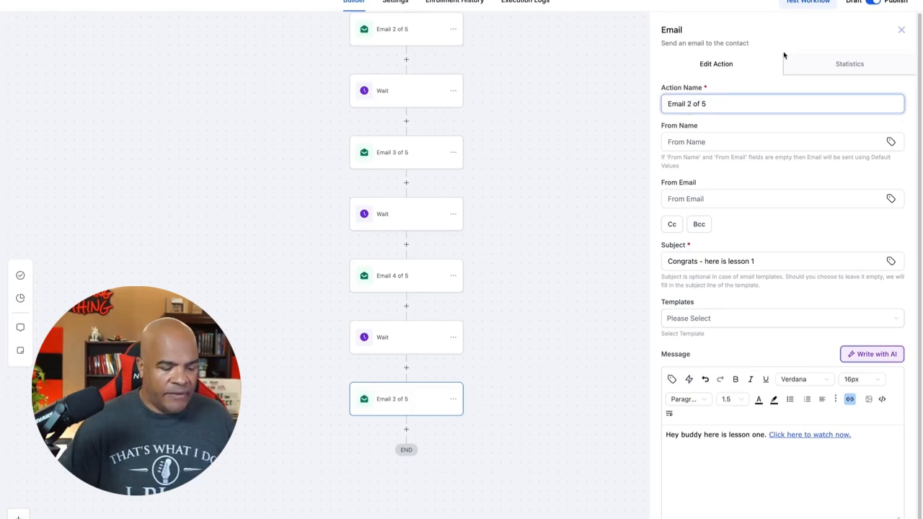
key(BackSpace)
text(5)
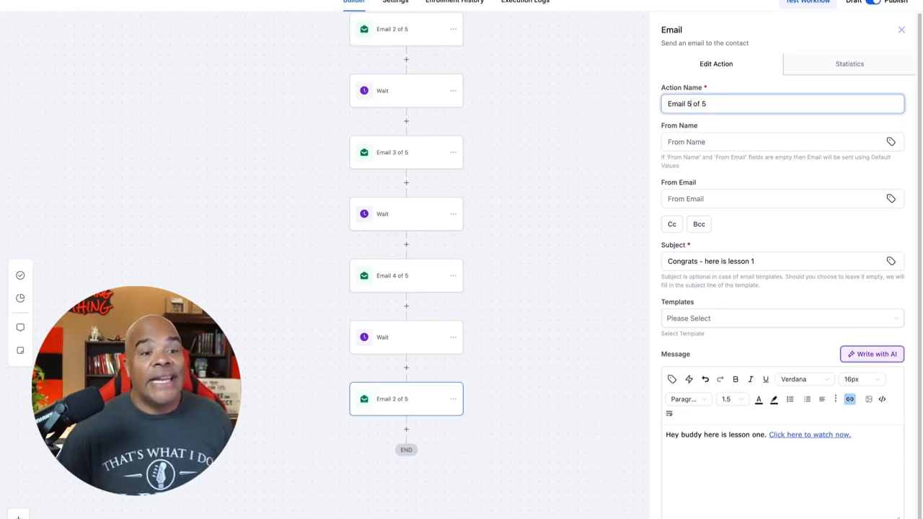
click(871, 518)
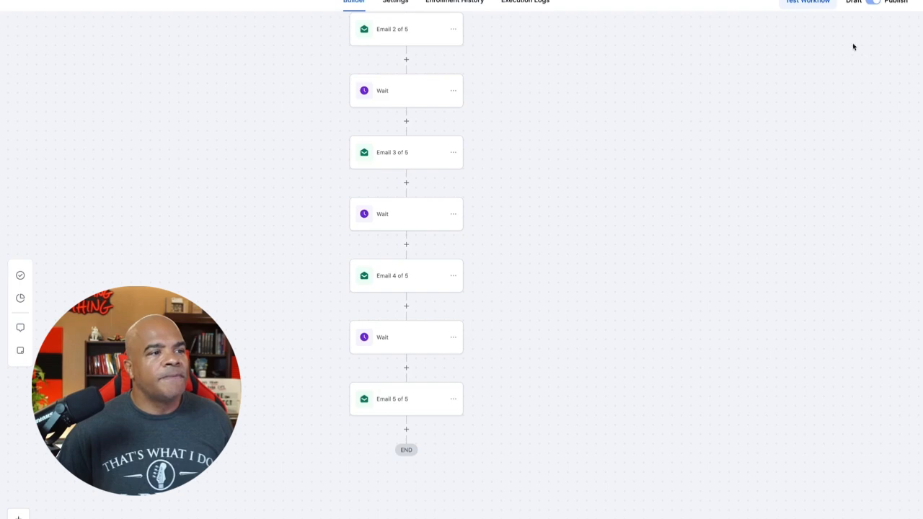
scroll(690, 272, up, 5)
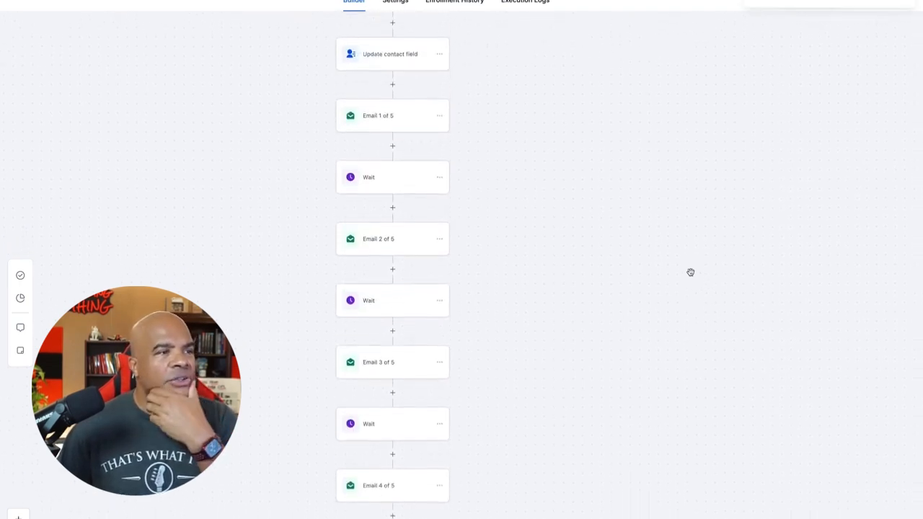
scroll(690, 272, up, 1)
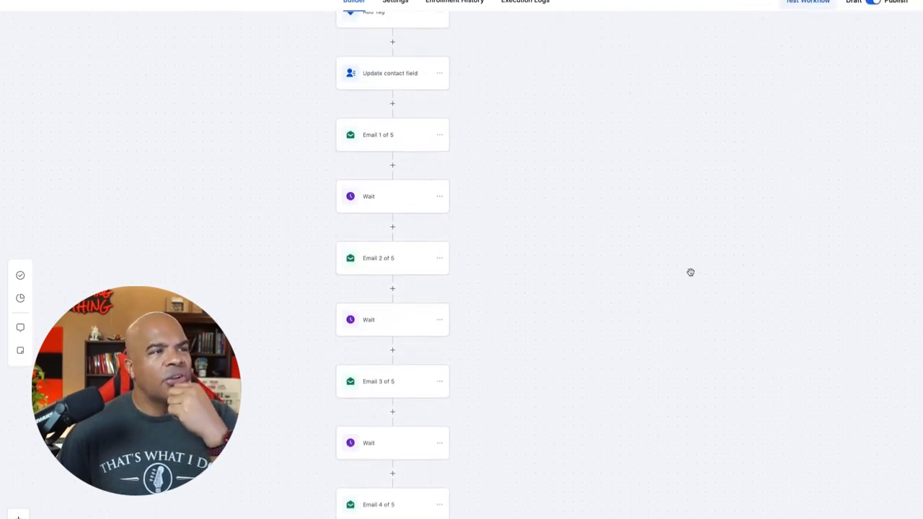
scroll(690, 272, up, 5)
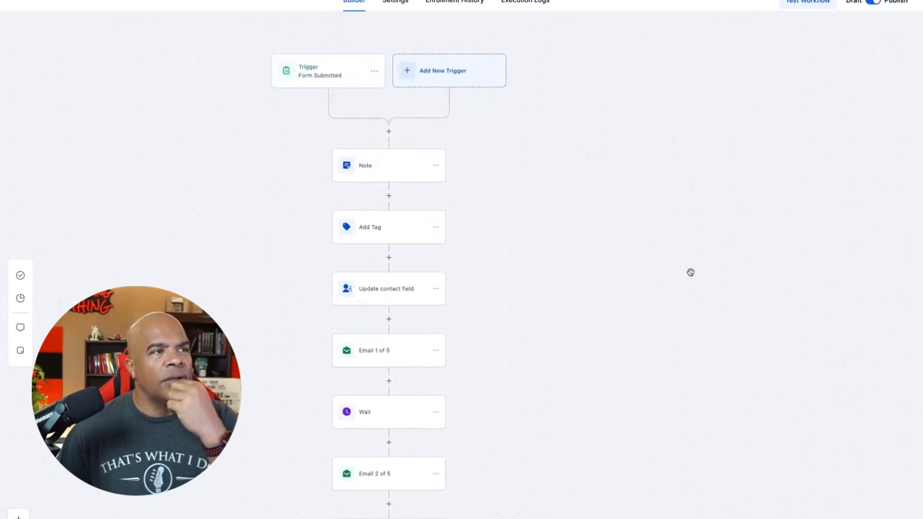
scroll(690, 272, down, 7)
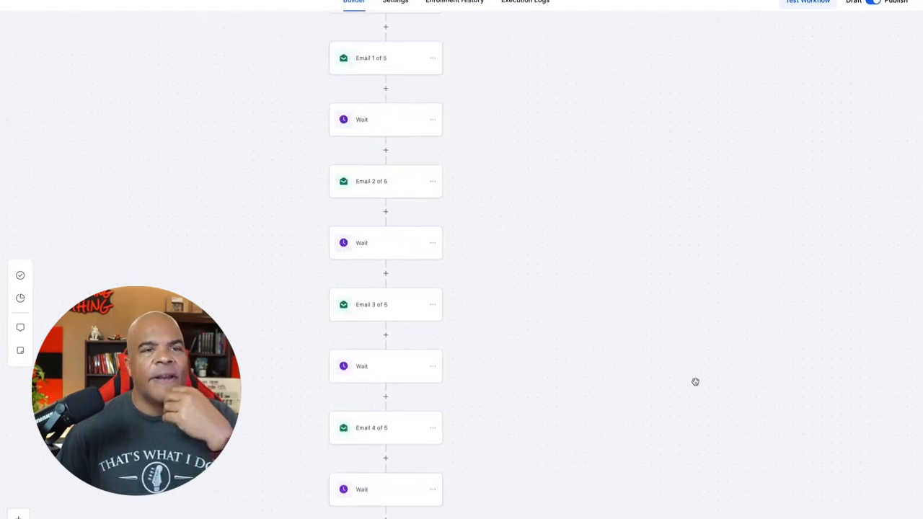
scroll(695, 394, down, 3)
scroll(694, 406, down, 4)
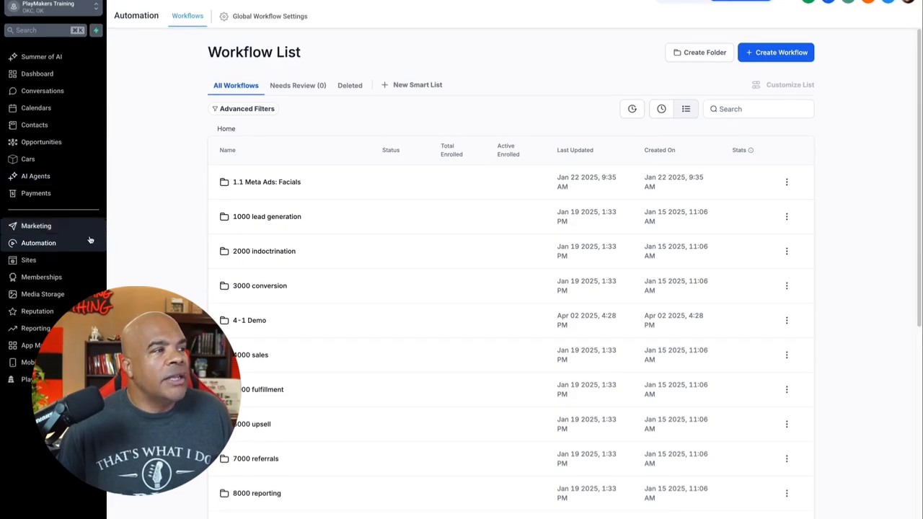
Step: Open the fu0002 funnel from the Sites funnel list and add a new step with the page name "Sales Page"
click(73, 265)
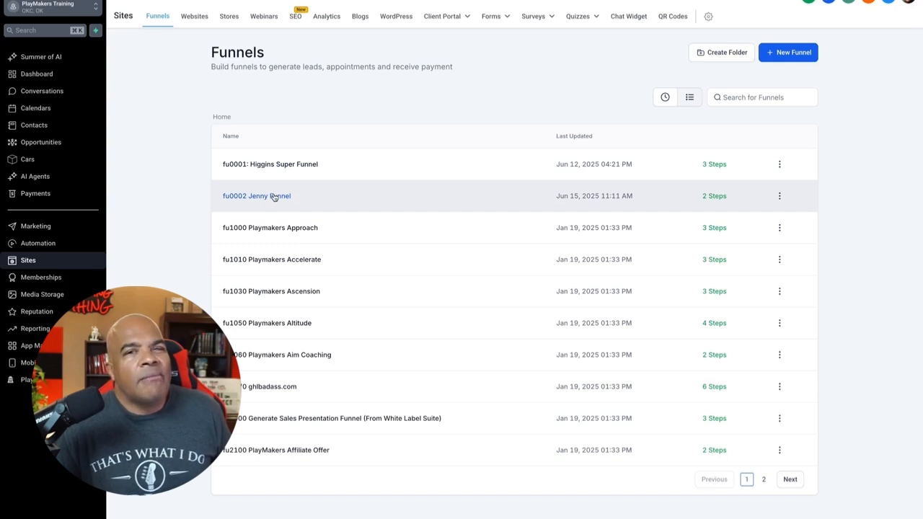
click(274, 198)
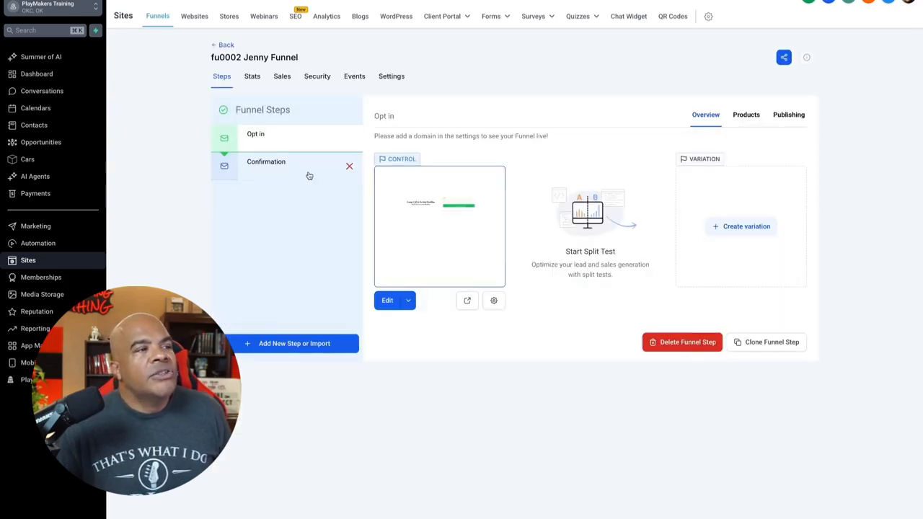
click(320, 344)
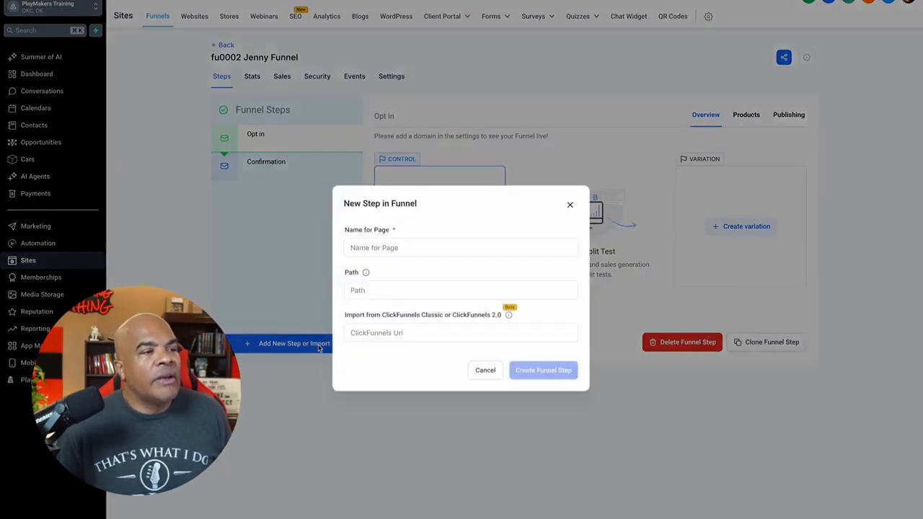
click(399, 249)
text(Sales P)
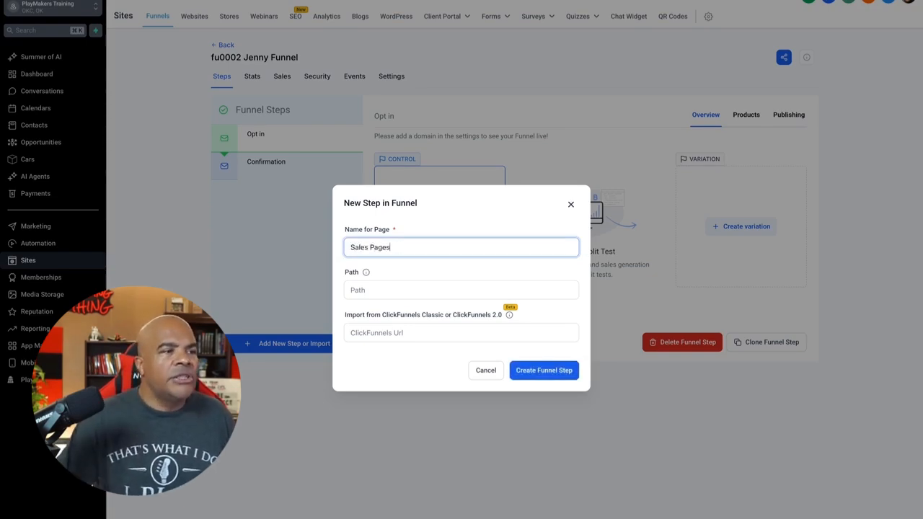
text(ages)
key(BackSpace)
click(554, 372)
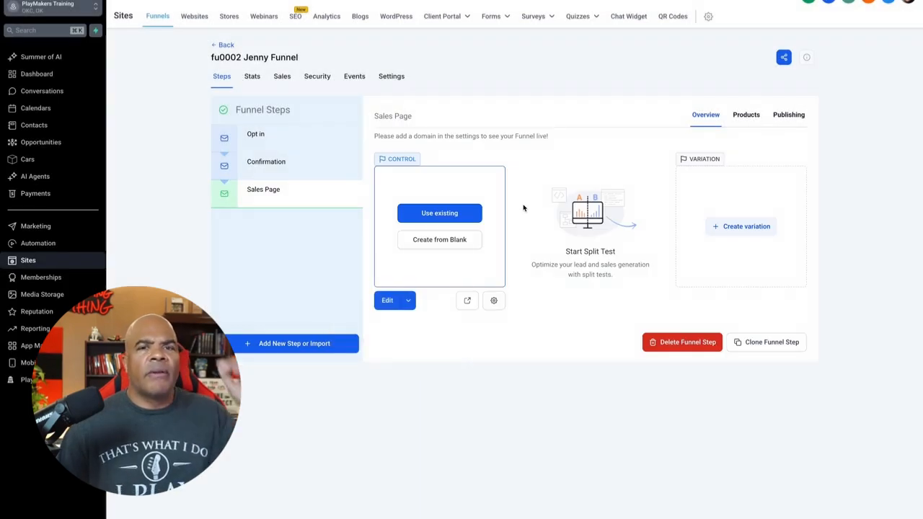
Step: Add another funnel step with the page name "Order Form"
click(322, 342)
click(395, 249)
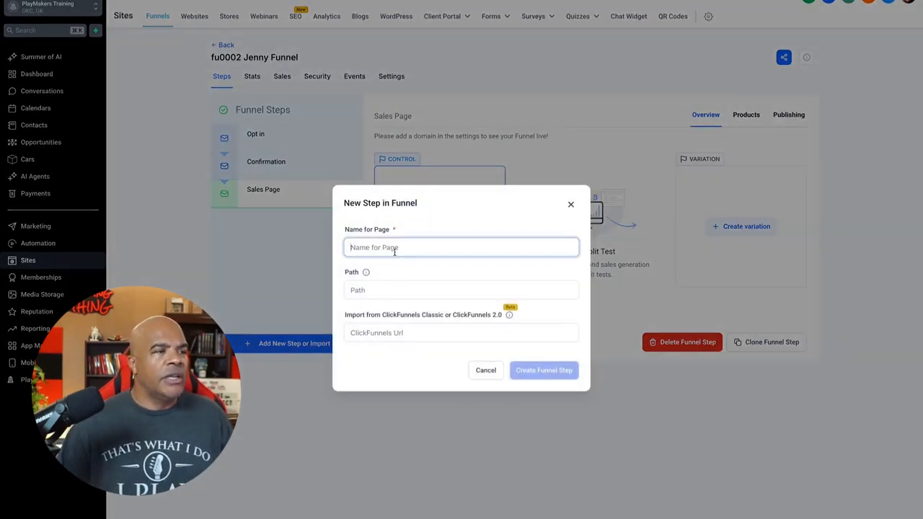
text(Order Form)
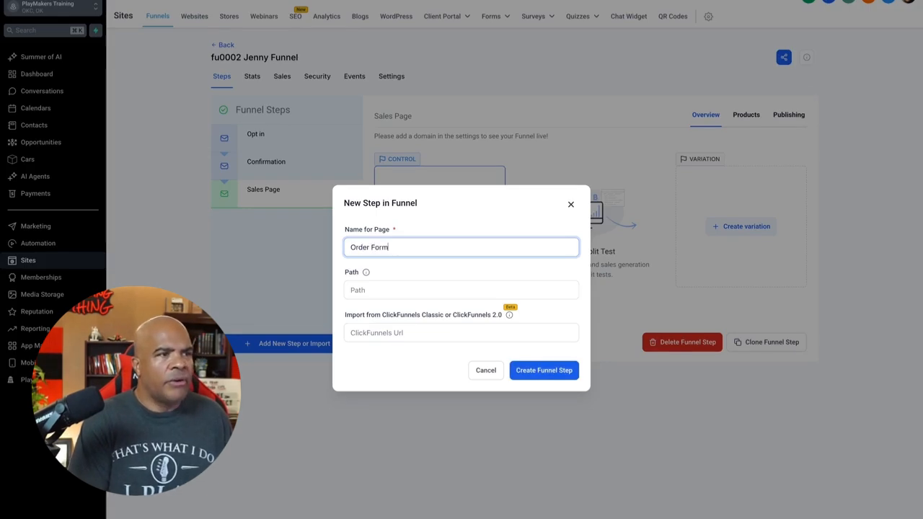
click(528, 372)
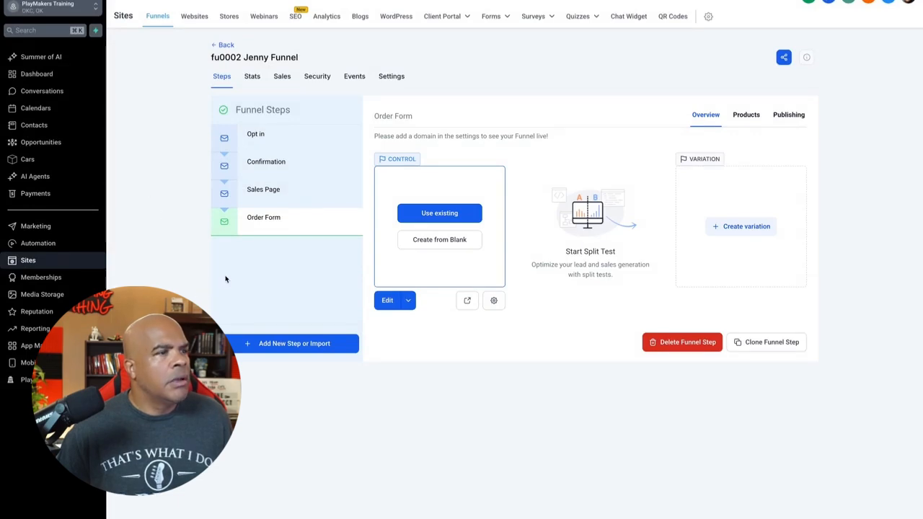
Step: Add a final funnel step with the page name "Order Confirmation"
click(328, 345)
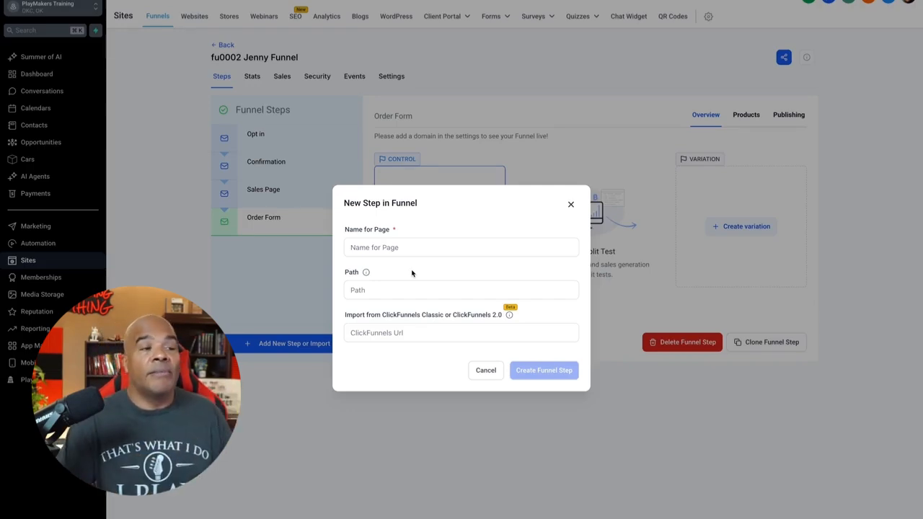
click(412, 256)
text(Order)
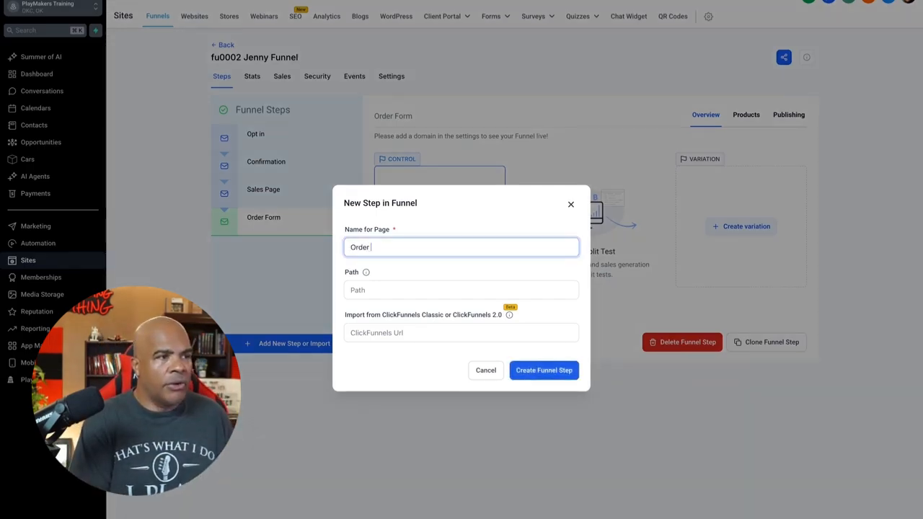
text( Confirmation)
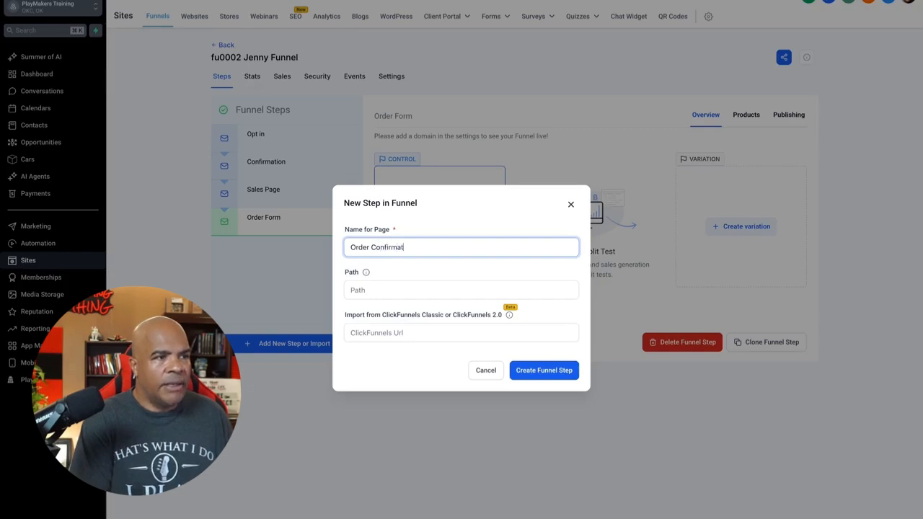
click(561, 372)
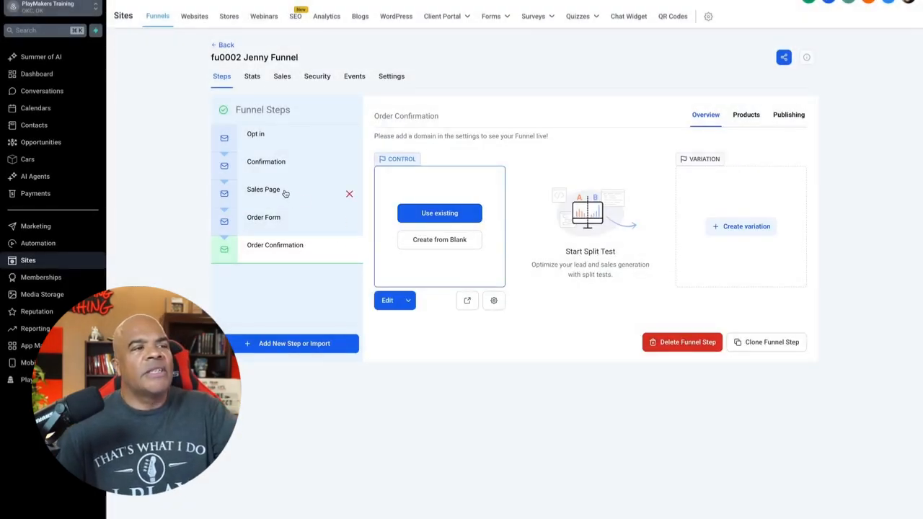
Step: Preview the Order Form step's page and close the preview
click(285, 193)
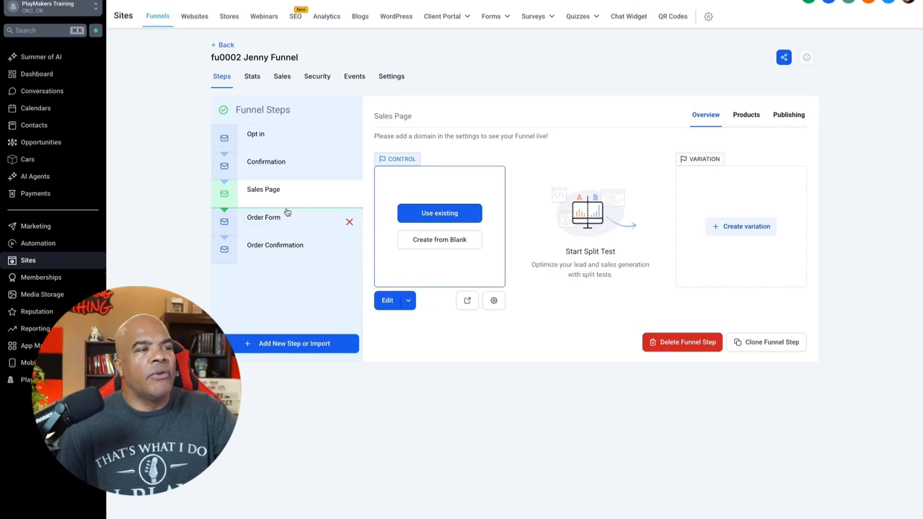
click(286, 225)
click(472, 303)
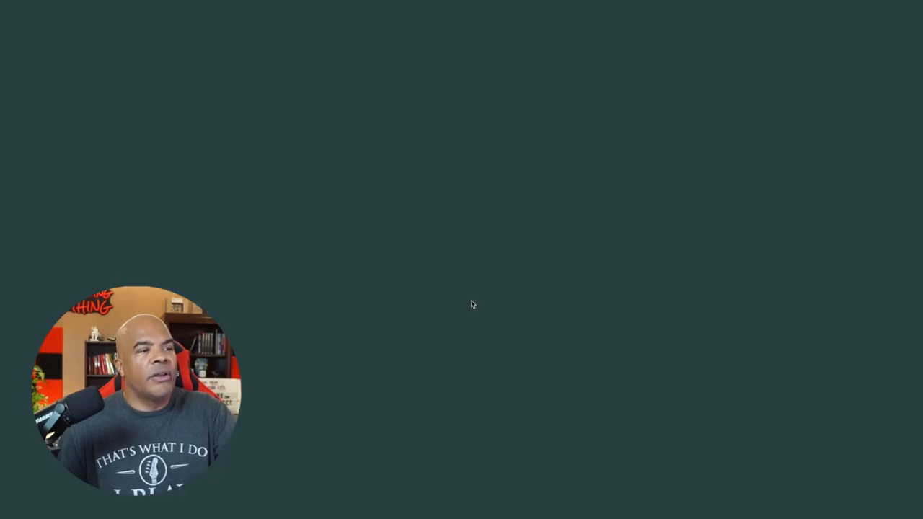
key(super+w)
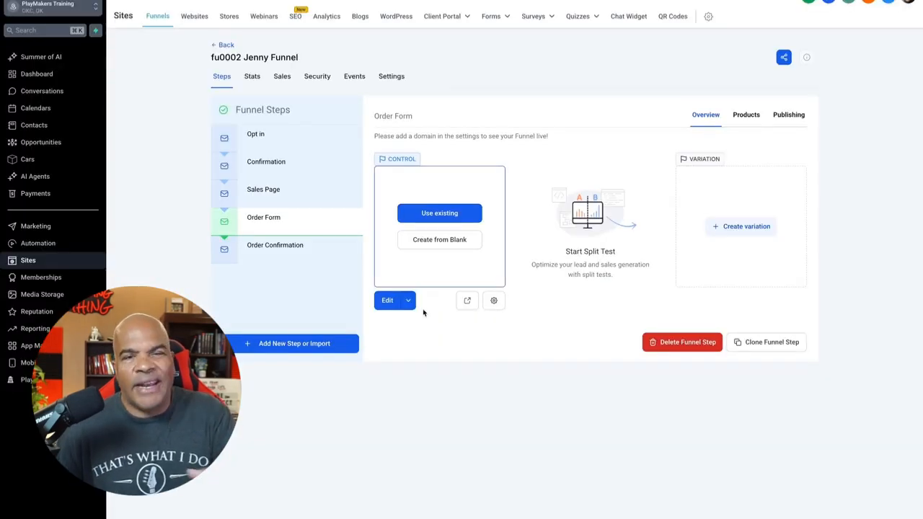
Step: Create the Order Form page from blank and add a Wide section containing a two-column row
mouse_move(346, 208)
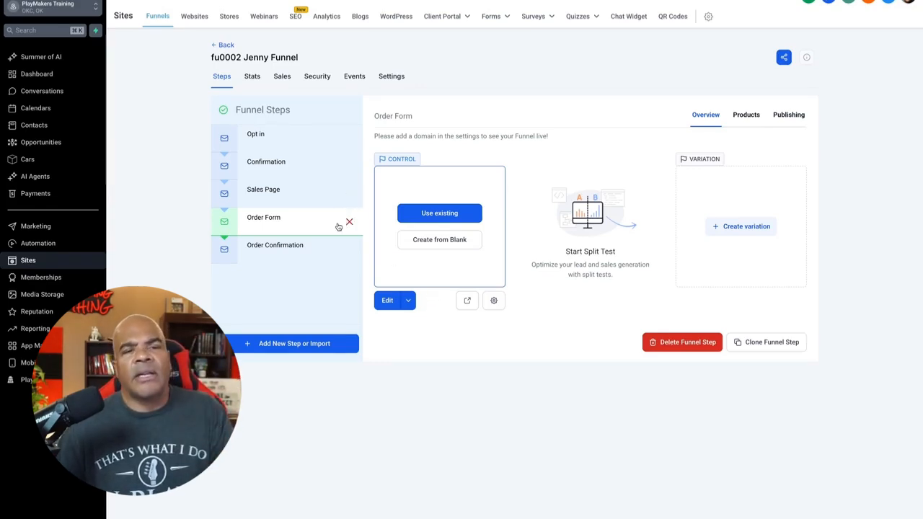
click(447, 240)
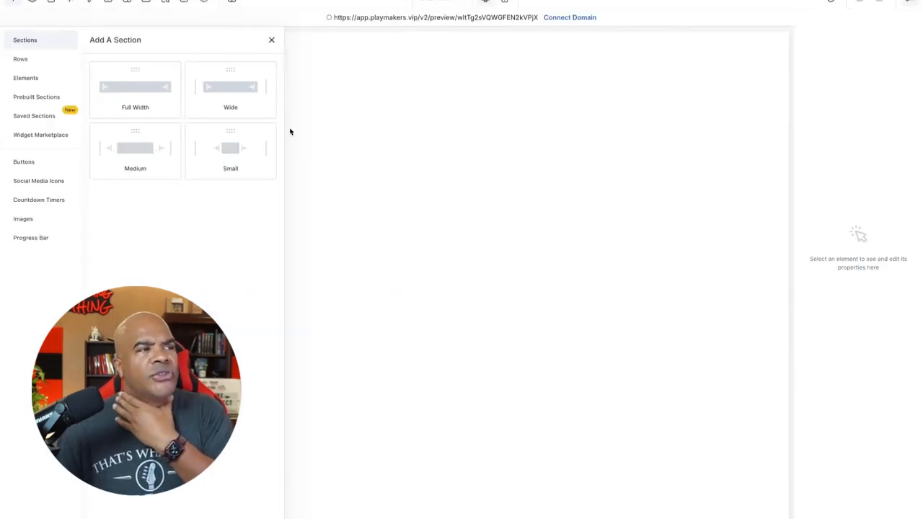
click(229, 90)
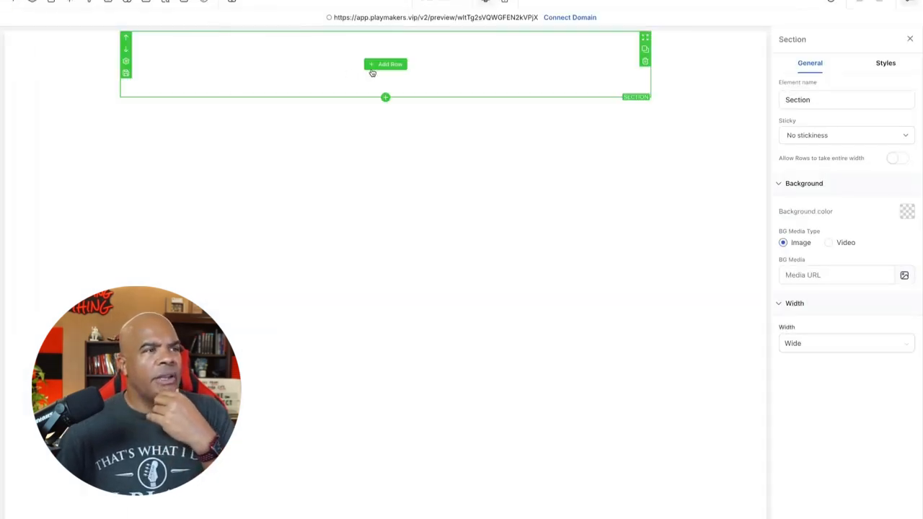
click(372, 72)
click(248, 92)
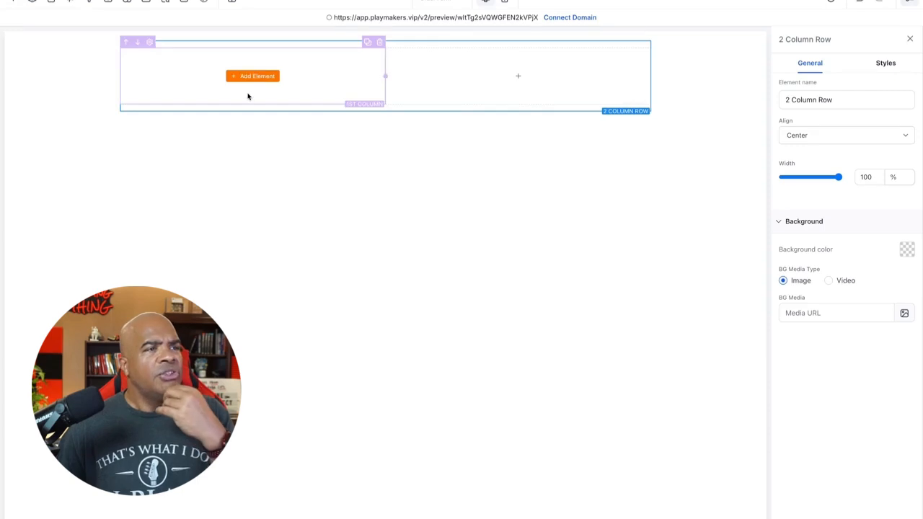
Step: Place a Two Step Order element in the row's second column
click(526, 85)
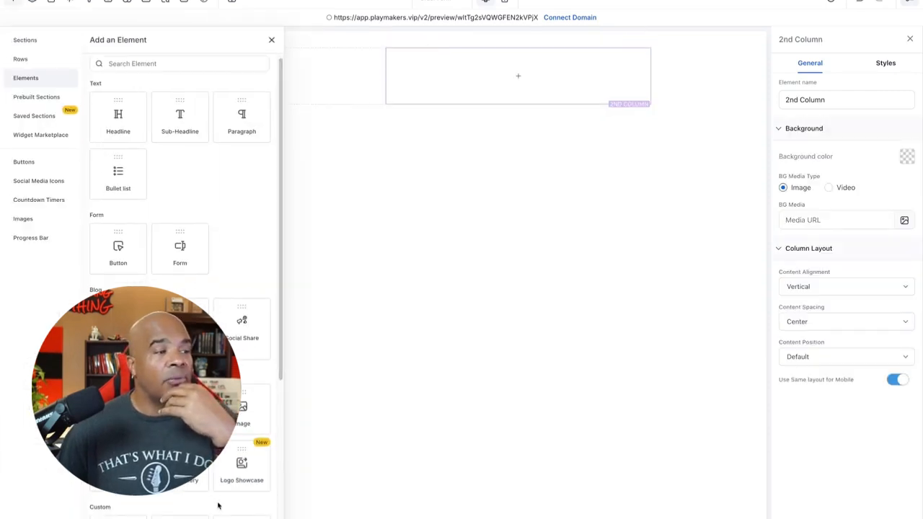
scroll(218, 505, down, 5)
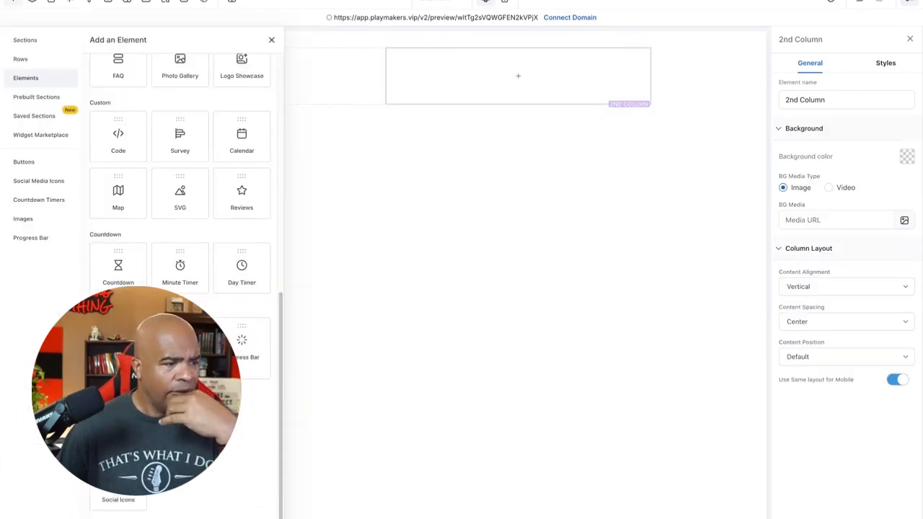
drag(119, 348, 543, 114)
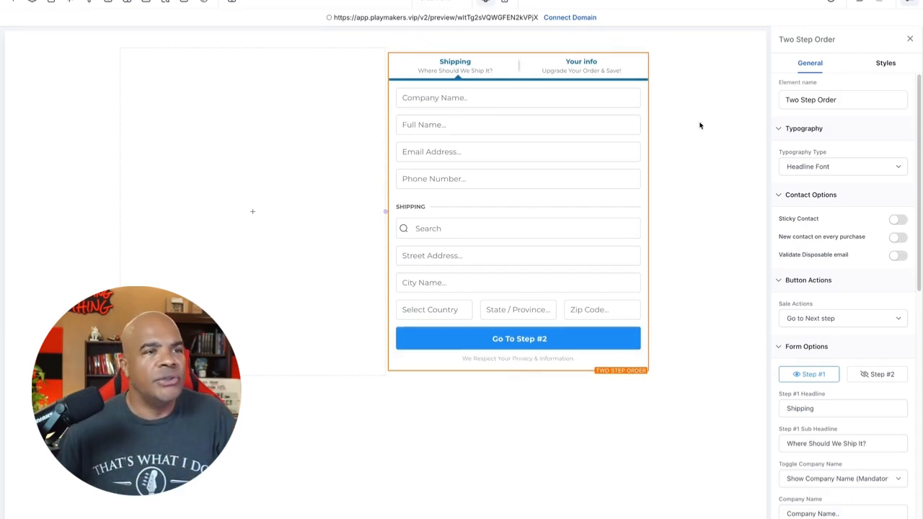
Step: Review the Two Step Order element's settings and compare its Step #1 and Step #2 layouts
scroll(841, 255, down, 10)
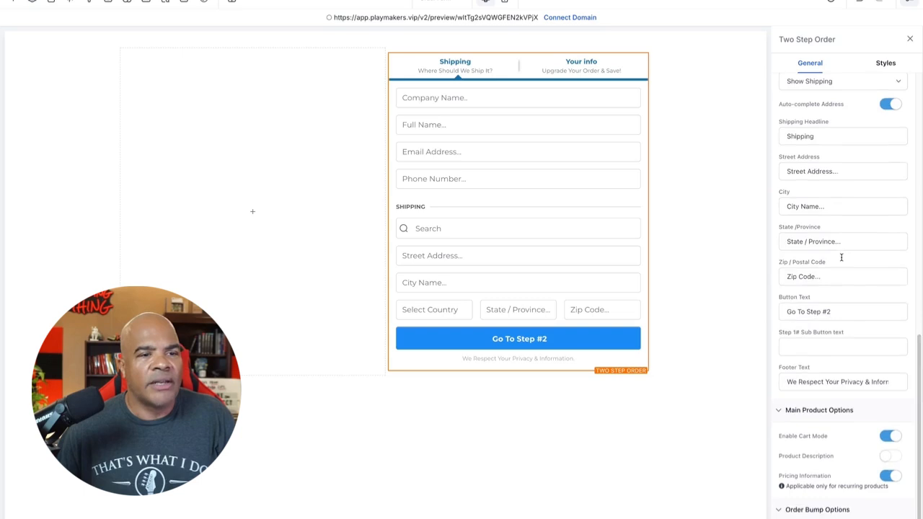
scroll(848, 325, up, 10)
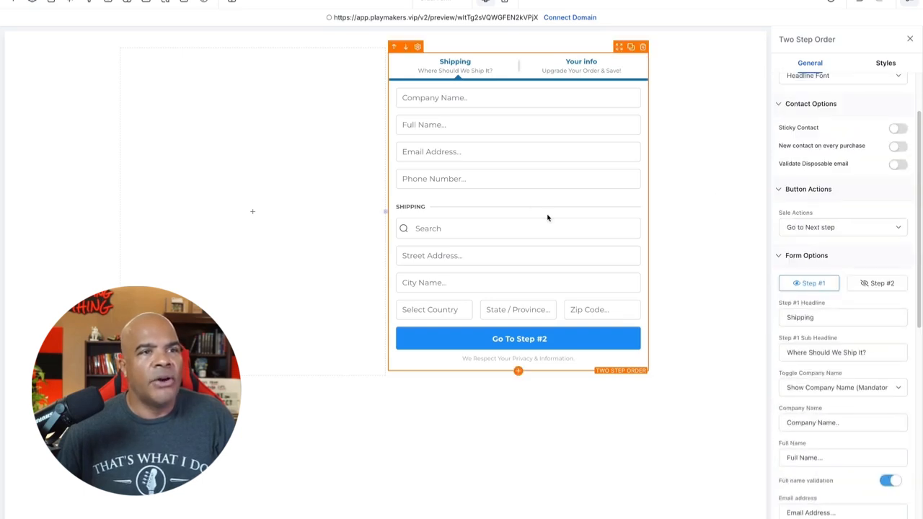
scroll(855, 181, up, 2)
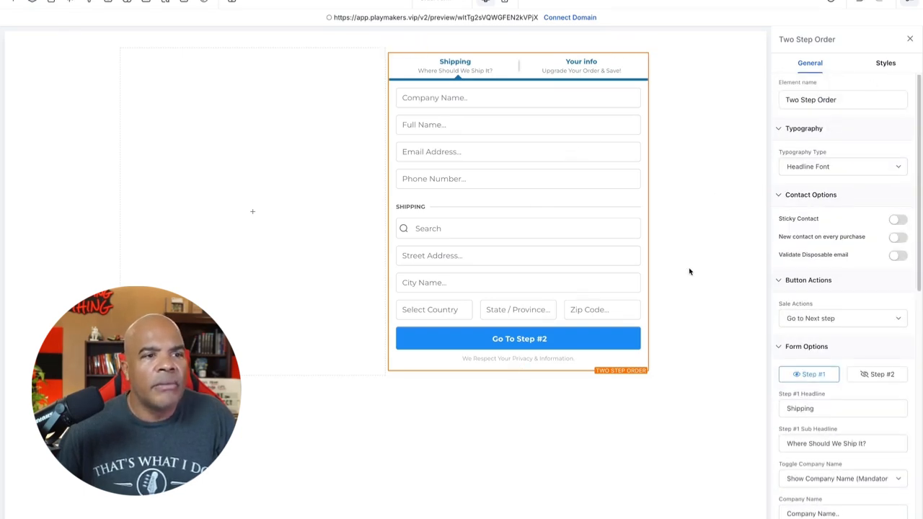
click(876, 374)
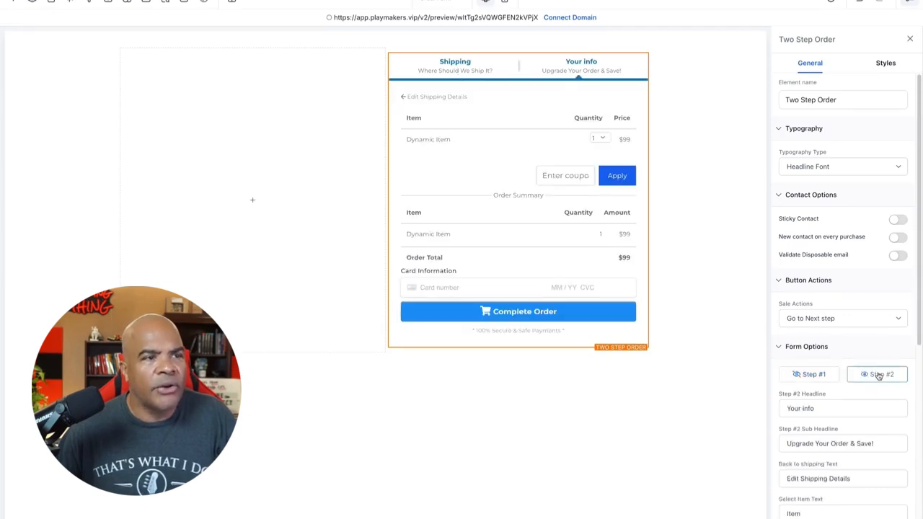
click(812, 375)
click(880, 375)
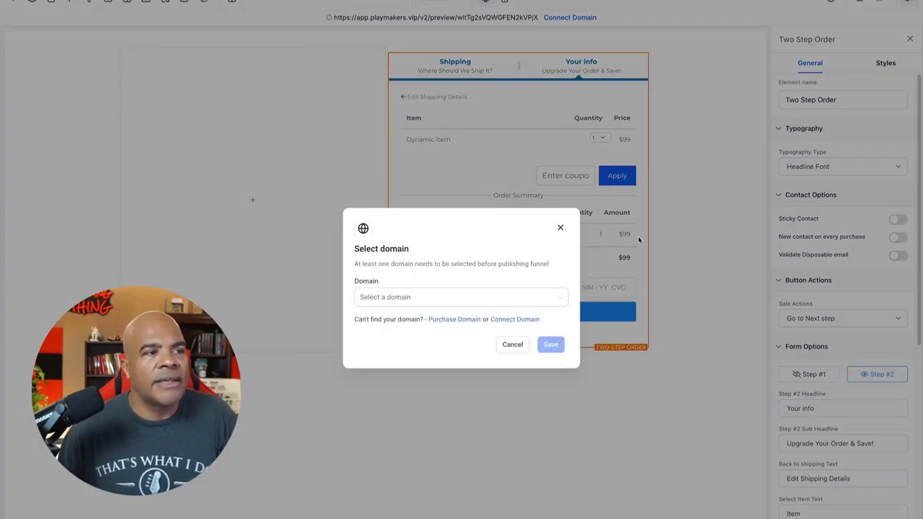
Step: Select training.sdn.one as the funnel's publishing domain and save it
click(546, 298)
click(468, 321)
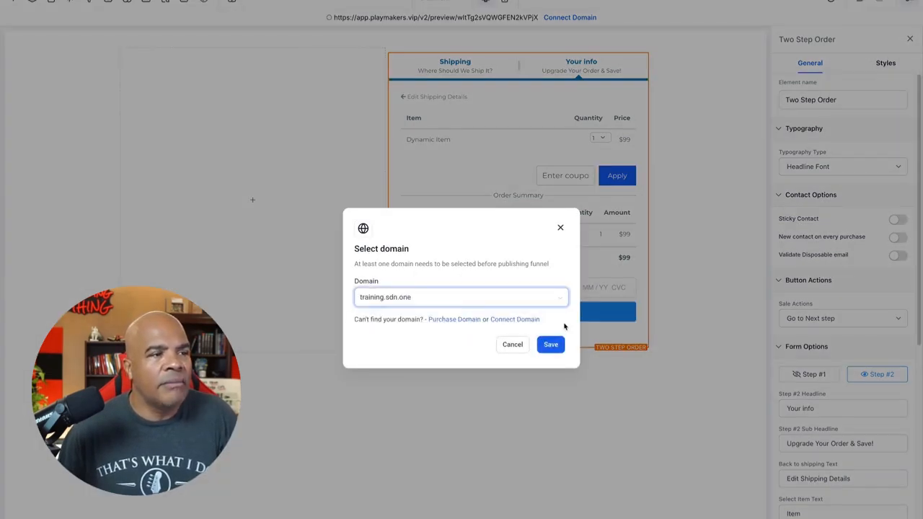
click(549, 345)
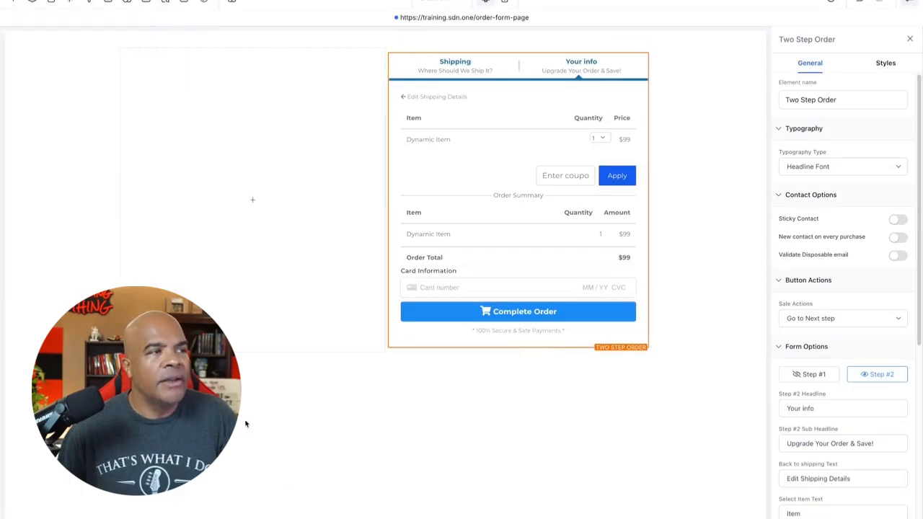
Step: Add a Headline element to the row's first column and set that column's content spacing to Left
click(262, 201)
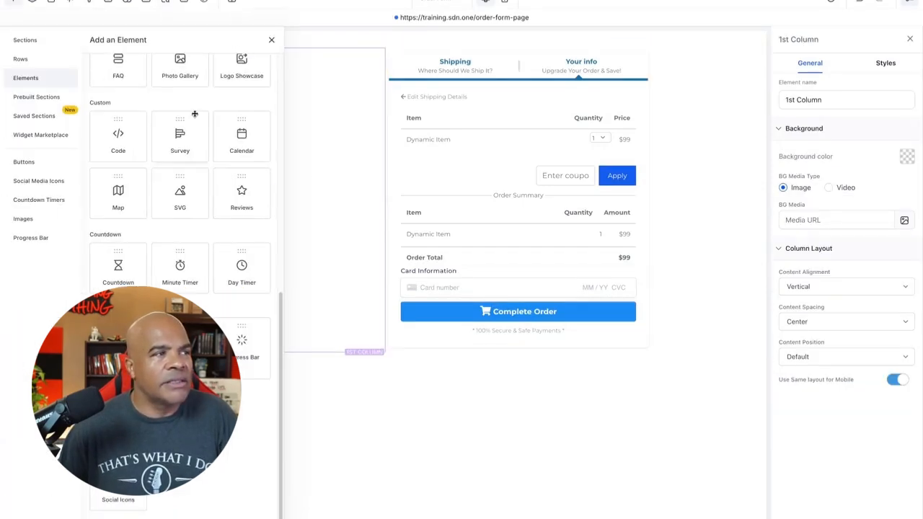
scroll(238, 169, up, 5)
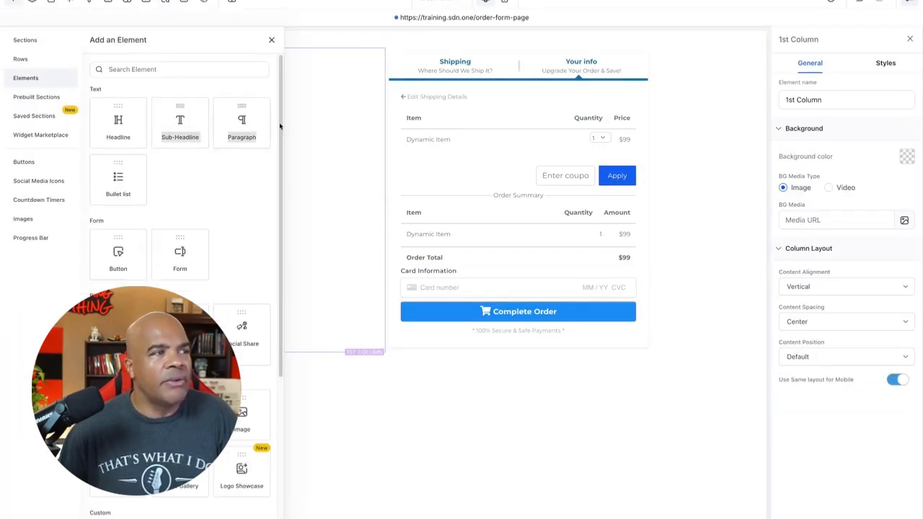
click(238, 114)
click(255, 214)
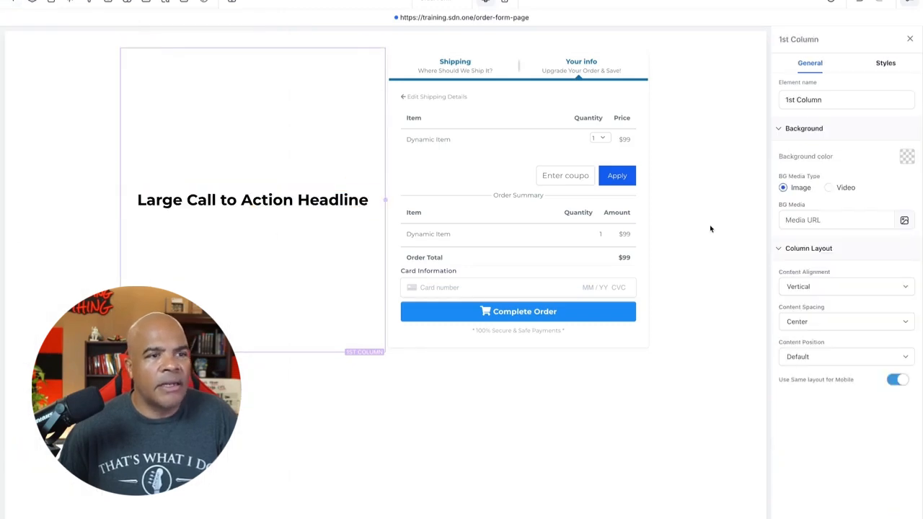
click(811, 321)
click(807, 337)
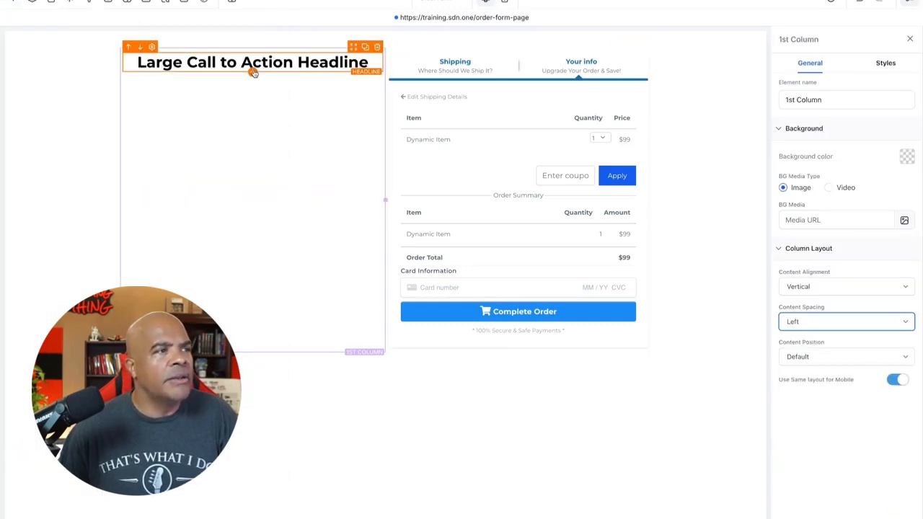
Step: Add a Sub-Headline element directly below the headline in the first column
click(254, 73)
drag(176, 116, 330, 101)
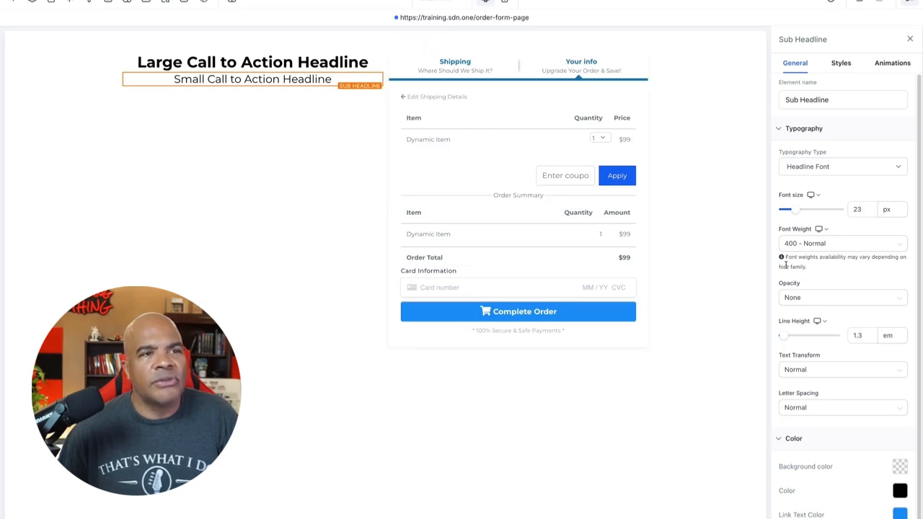
Step: Turn off coupon codes for the Two Step Order element
click(347, 180)
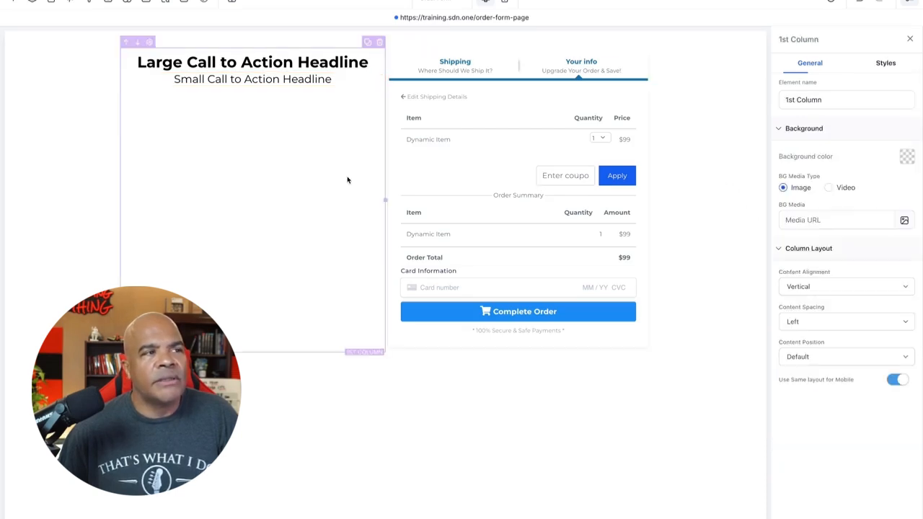
click(542, 169)
scroll(825, 295, down, 5)
scroll(825, 296, down, 4)
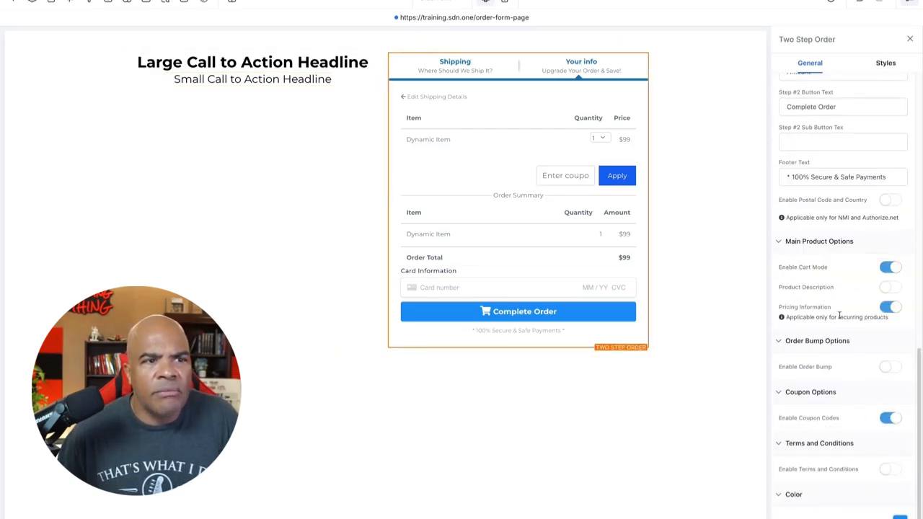
click(891, 420)
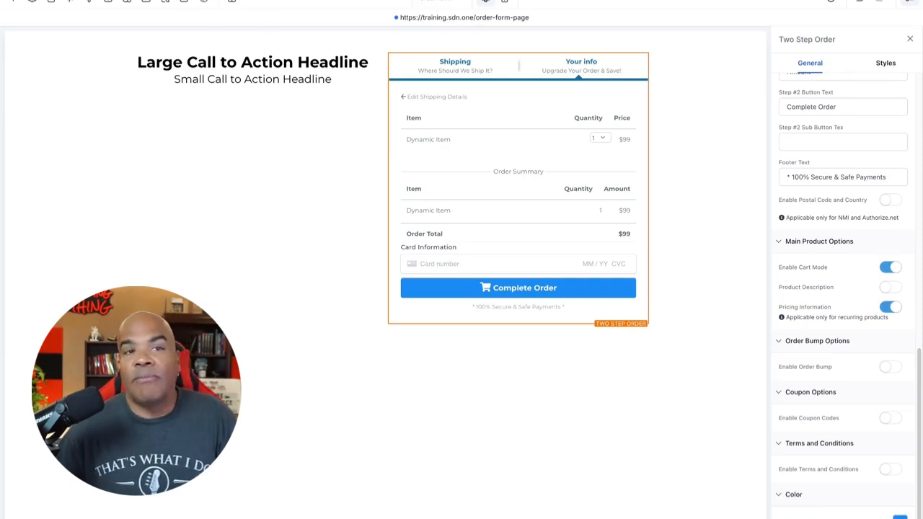
Step: Leave the page editor and start creating a new product under Payments
click(14, 1)
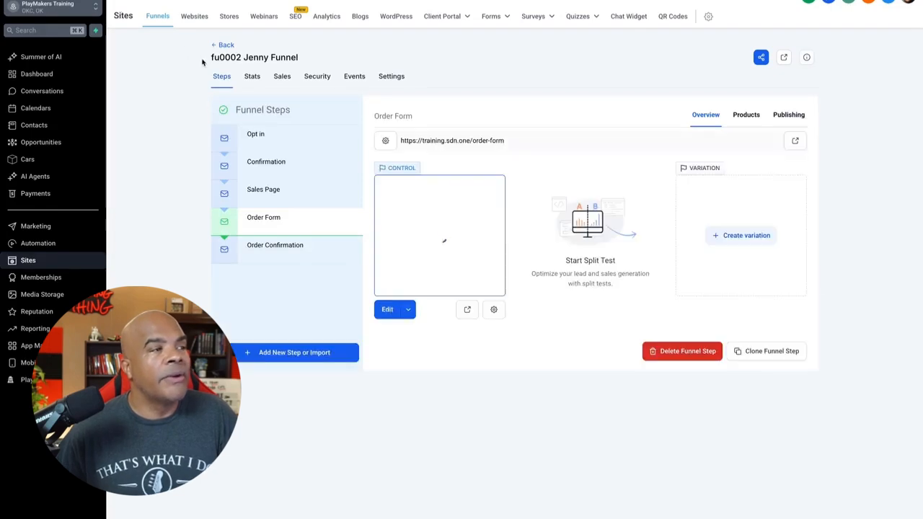
click(59, 196)
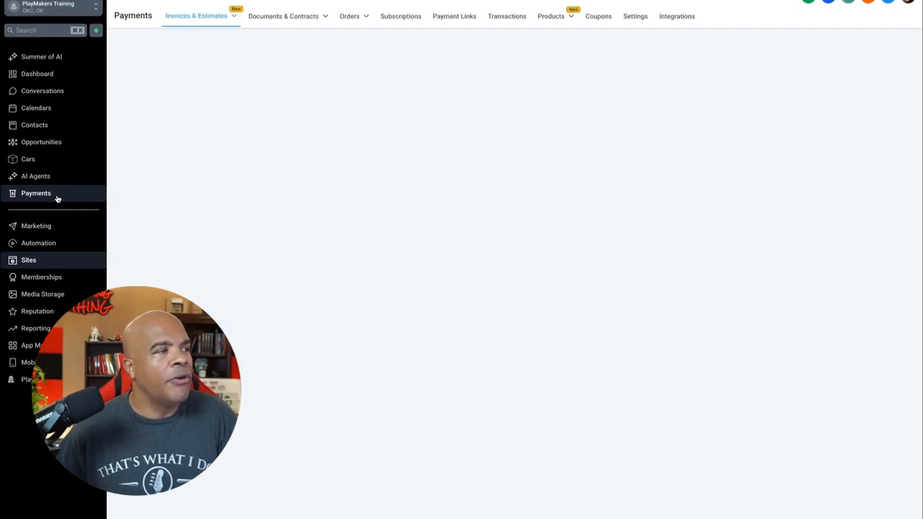
mouse_move(566, 17)
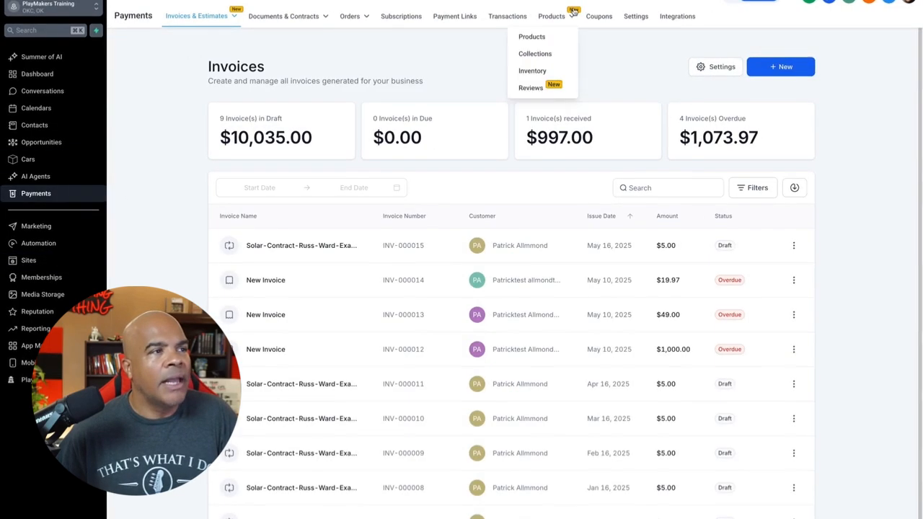
click(533, 36)
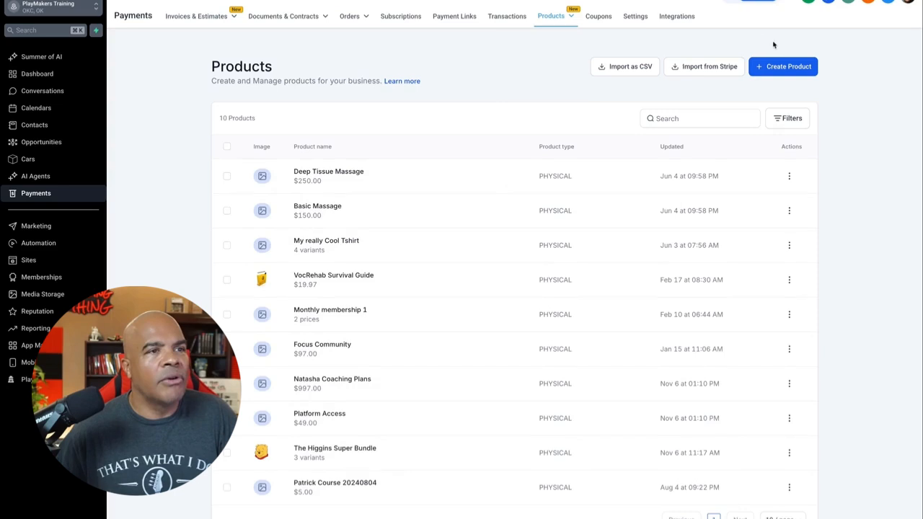
click(785, 70)
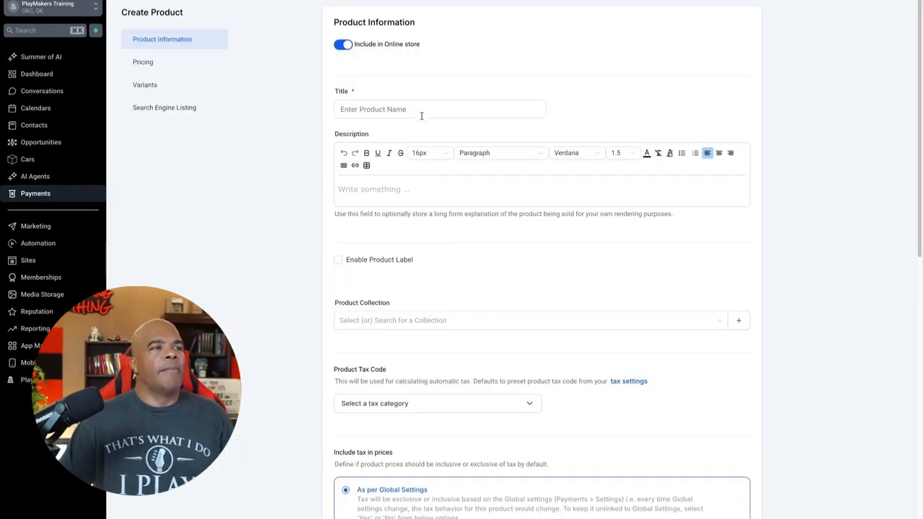
Step: Title the new product "Jenny $49 Course" and use the same text as its description
click(422, 110)
text(Jenny)
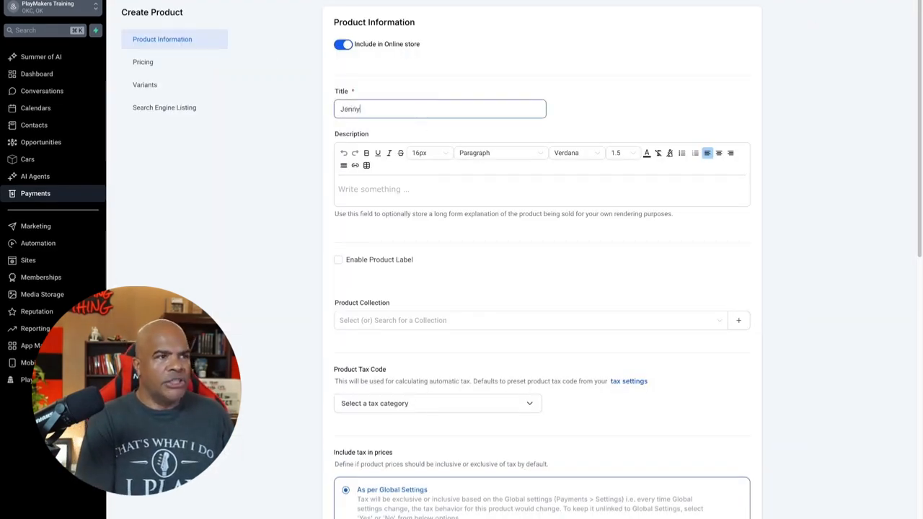
text( $49 Course)
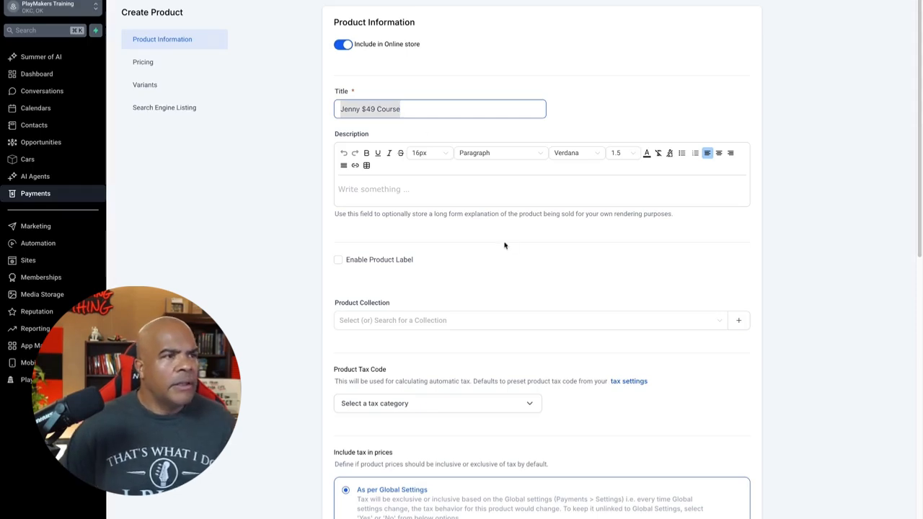
click(431, 179)
text(Jenny $49 Course)
Step: Give the product a one-time price of 49 USD and save it
scroll(480, 264, down, 4)
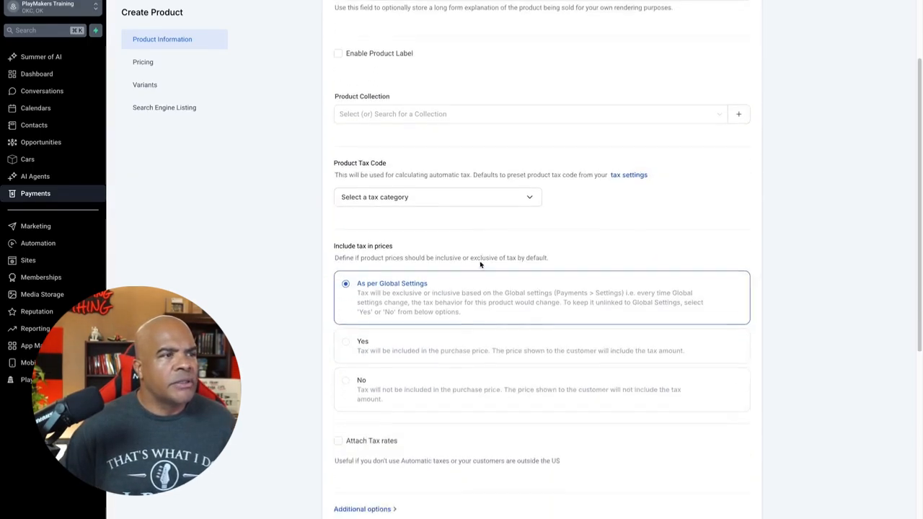
scroll(480, 264, down, 4)
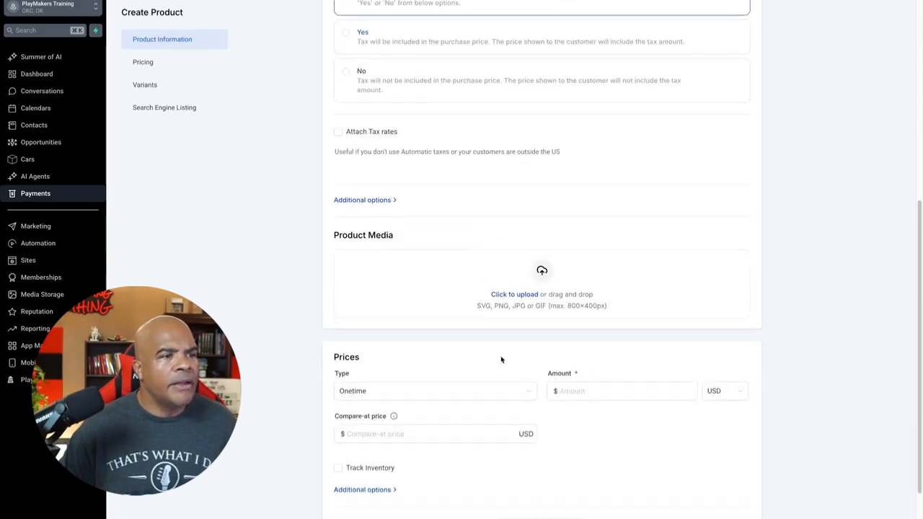
click(577, 391)
text(49)
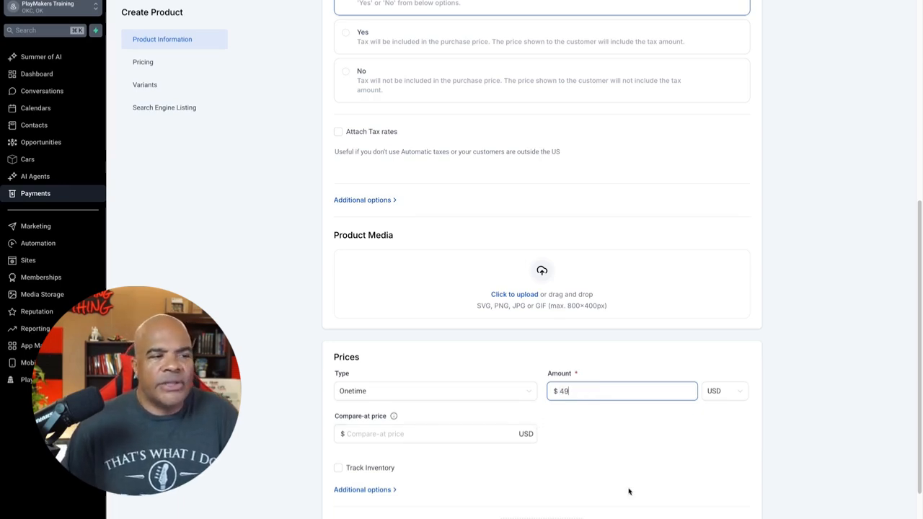
scroll(628, 491, down, 3)
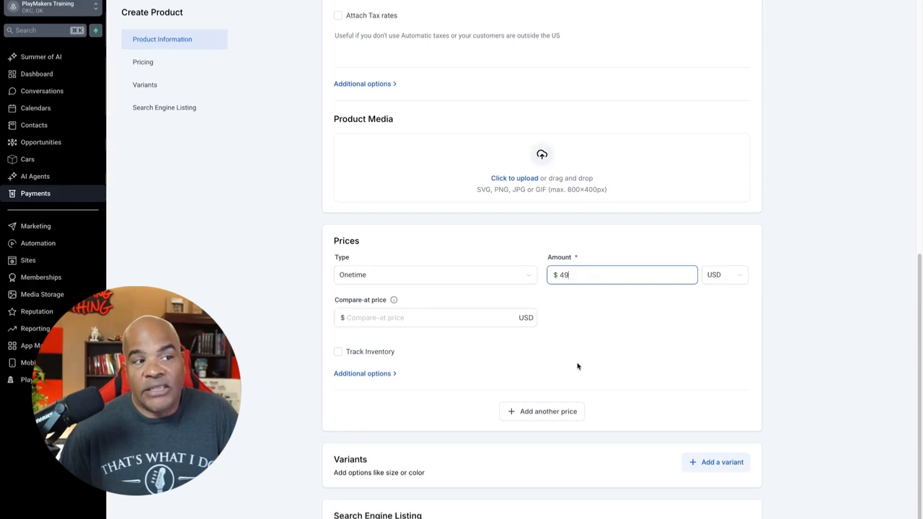
click(512, 282)
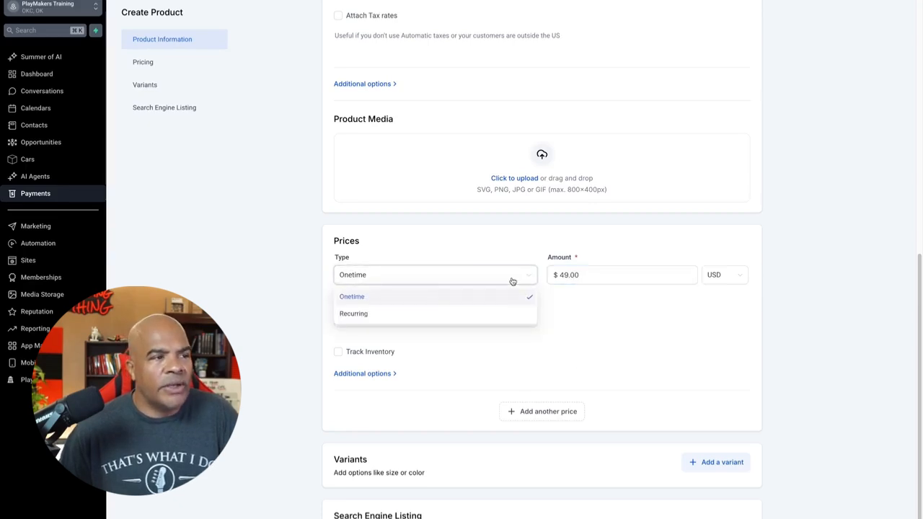
click(789, 239)
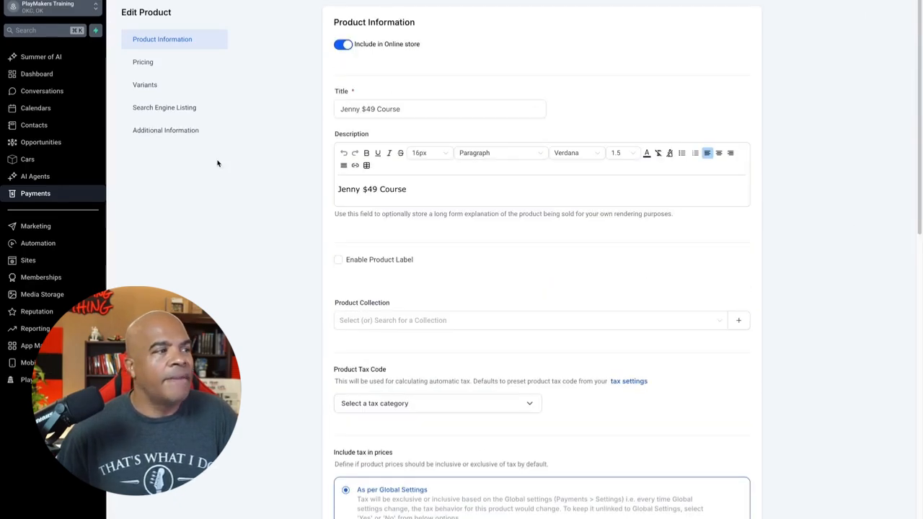
Step: Return to fu0002 Jenny Funnel and open the product settings of its Order Form step
click(33, 261)
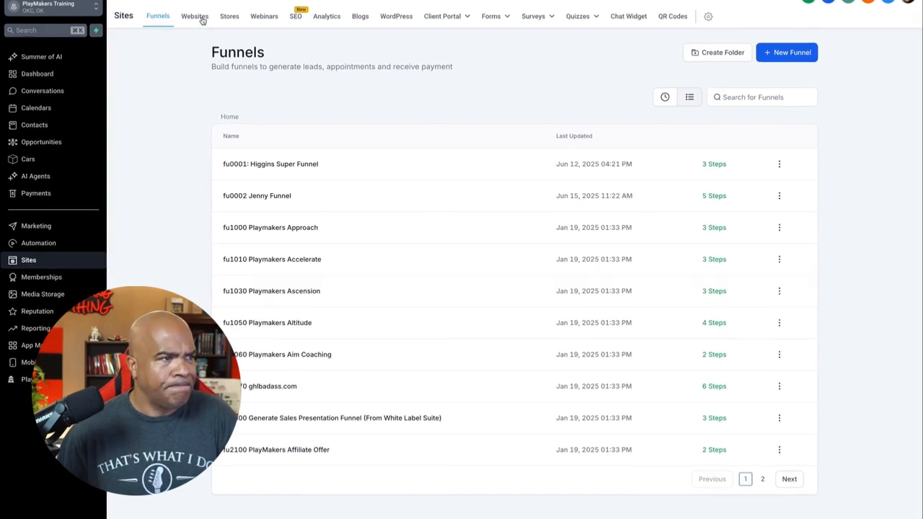
click(276, 199)
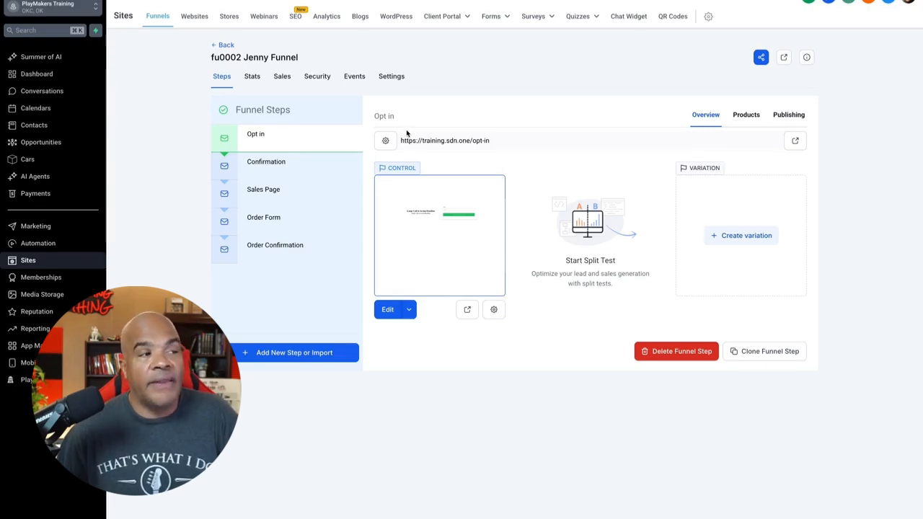
click(295, 221)
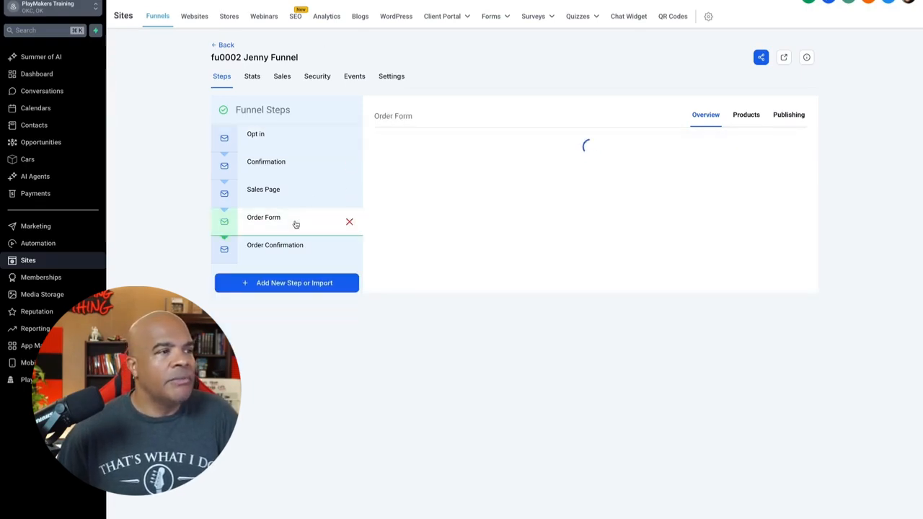
click(748, 117)
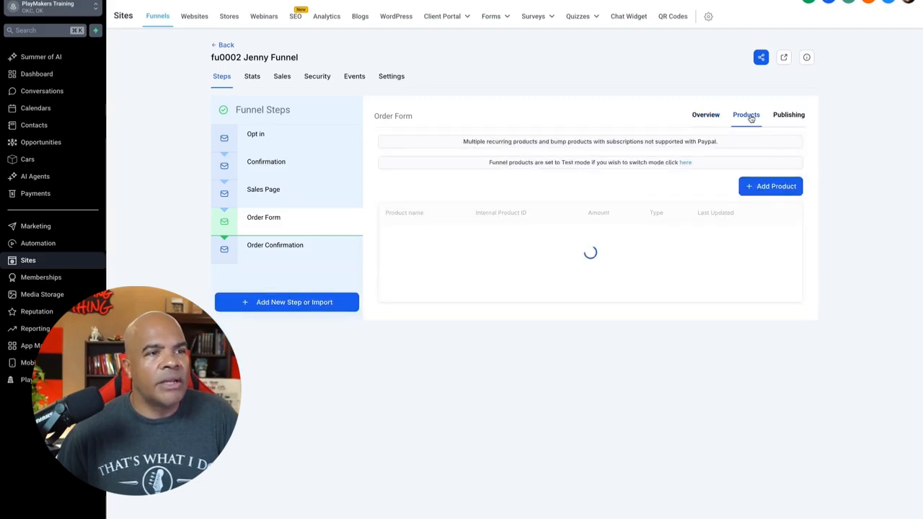
Step: Add the Jenny $49 Course product with its 49 price to the Order Form step and save
click(767, 172)
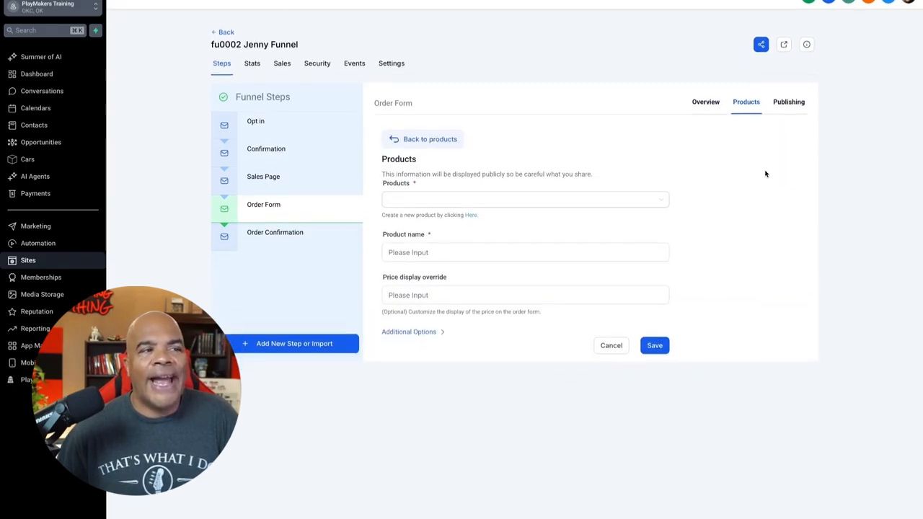
click(645, 199)
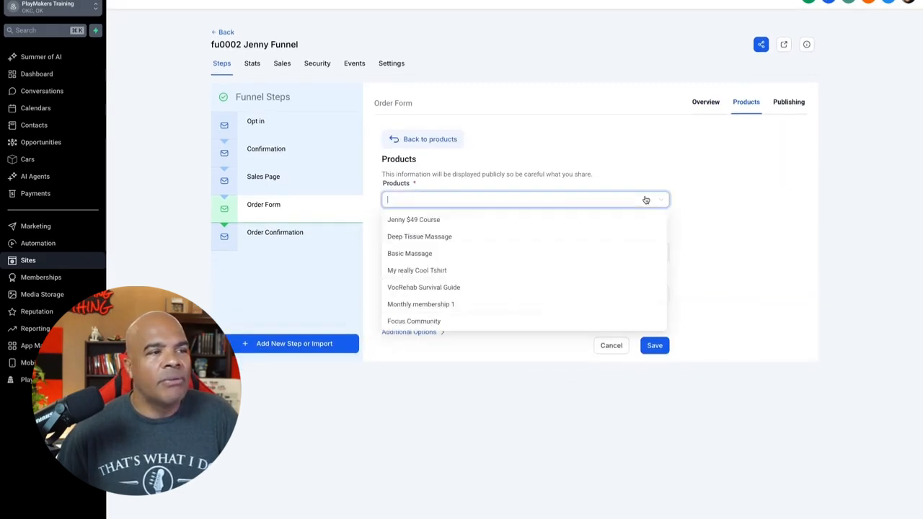
click(448, 226)
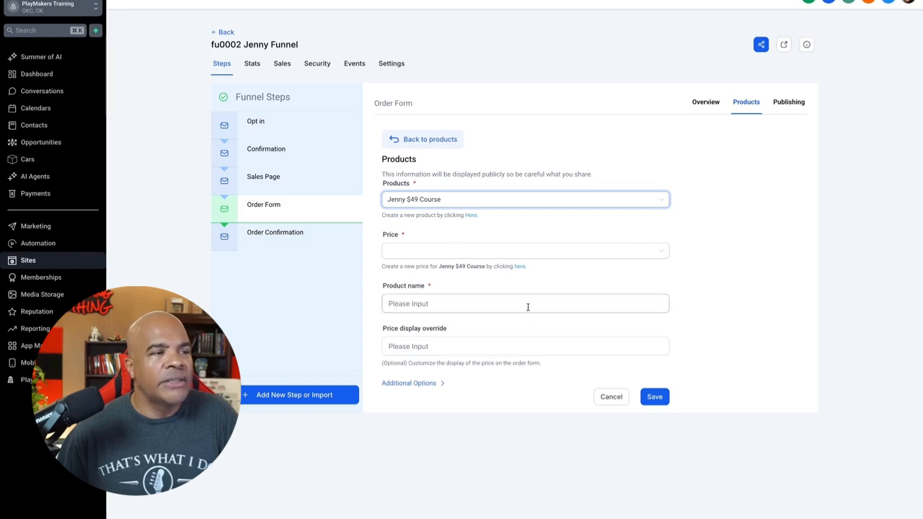
click(477, 253)
click(454, 271)
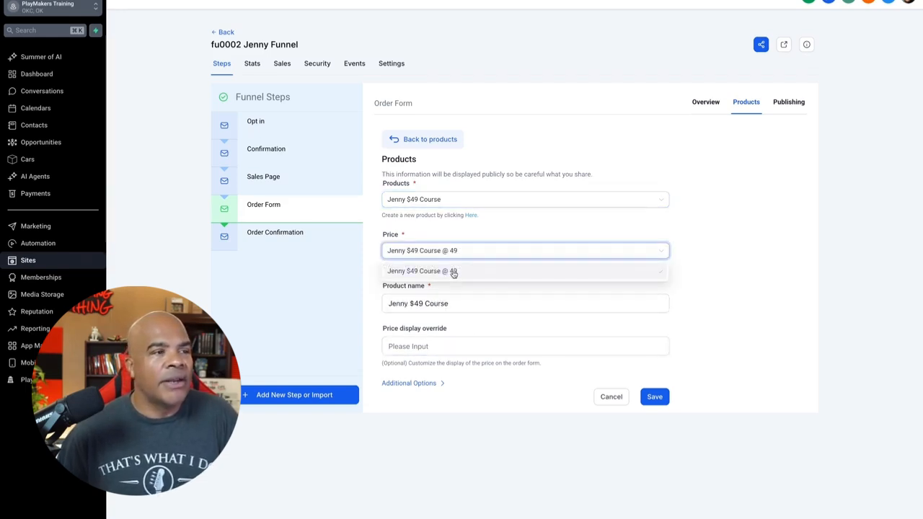
click(652, 395)
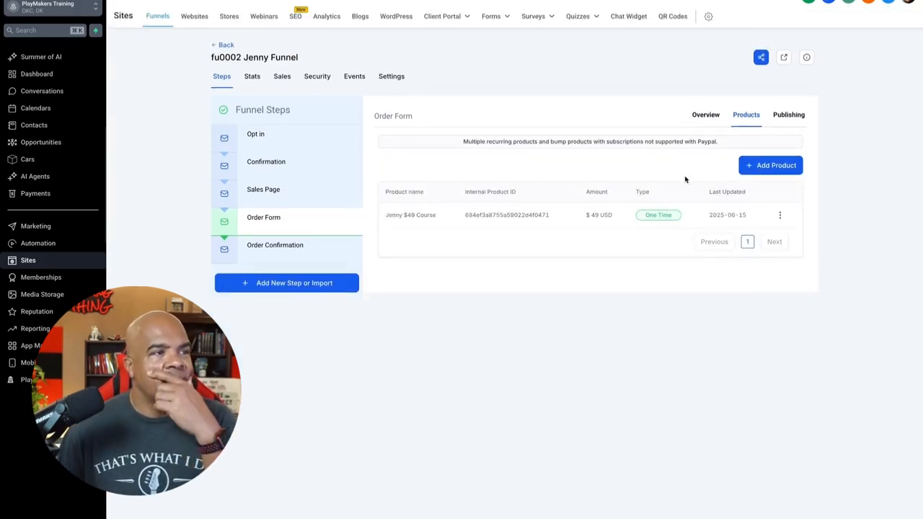
Step: Open a preview of the funnel's Order Form page
click(290, 197)
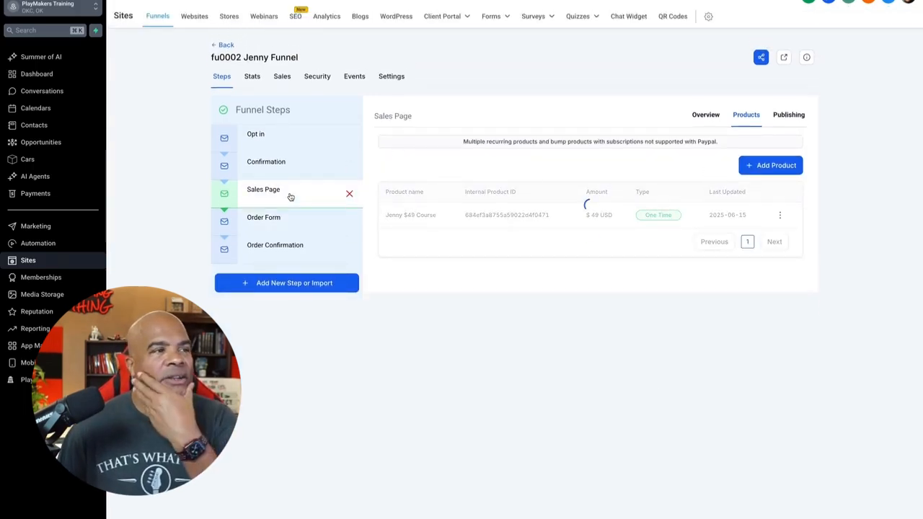
click(282, 225)
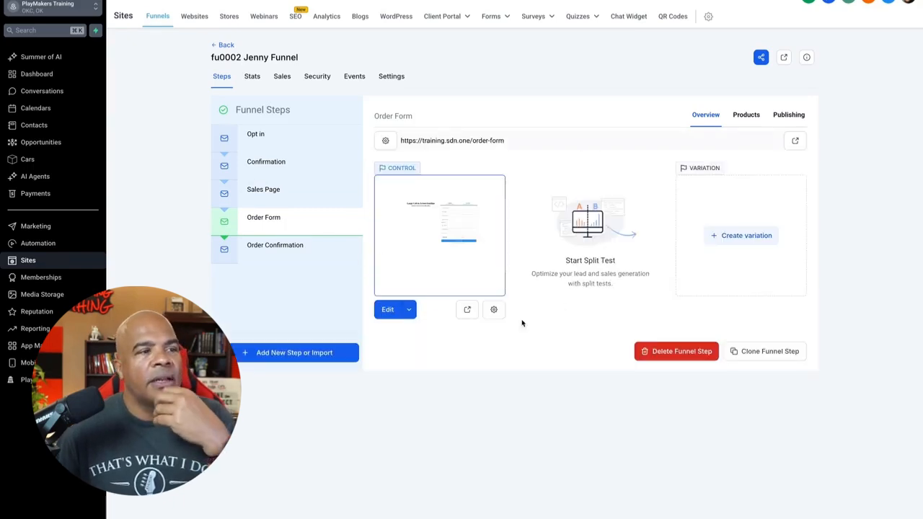
click(468, 309)
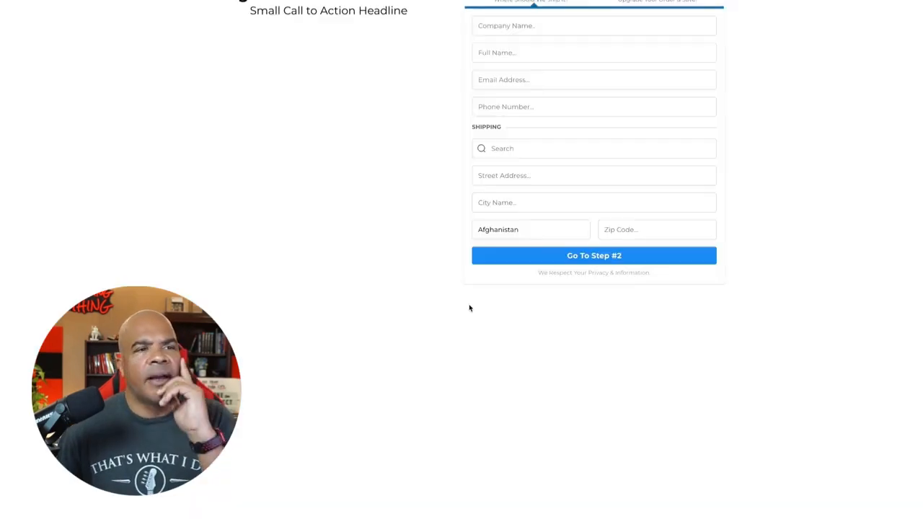
Step: Fill in the order form with "company" as company name, a test full name and a test email address
click(632, 27)
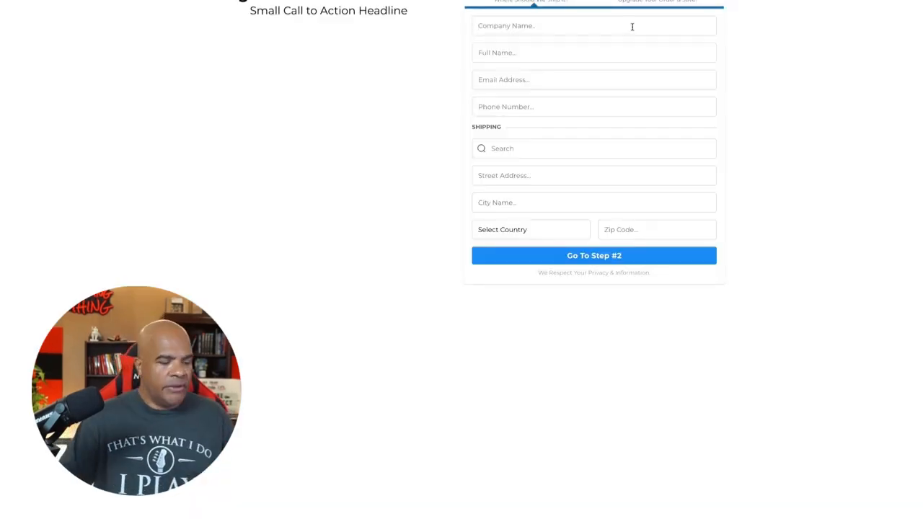
text(company)
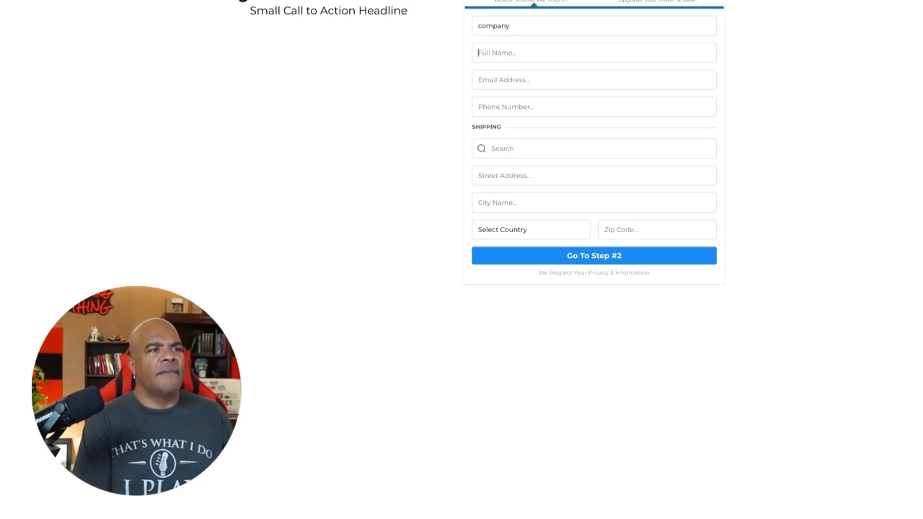
key(Tab)
text(aaaa bbbb)
key(Tab)
text(here@there.com)
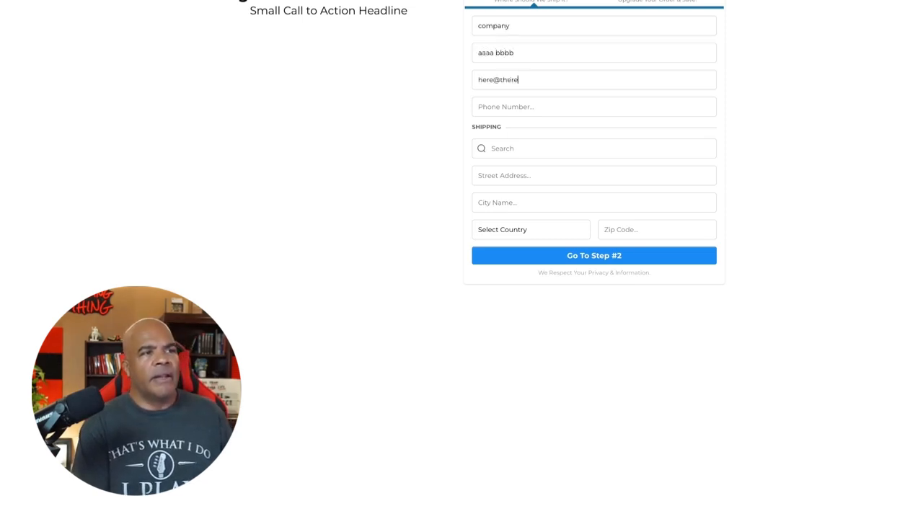
key(Tab)
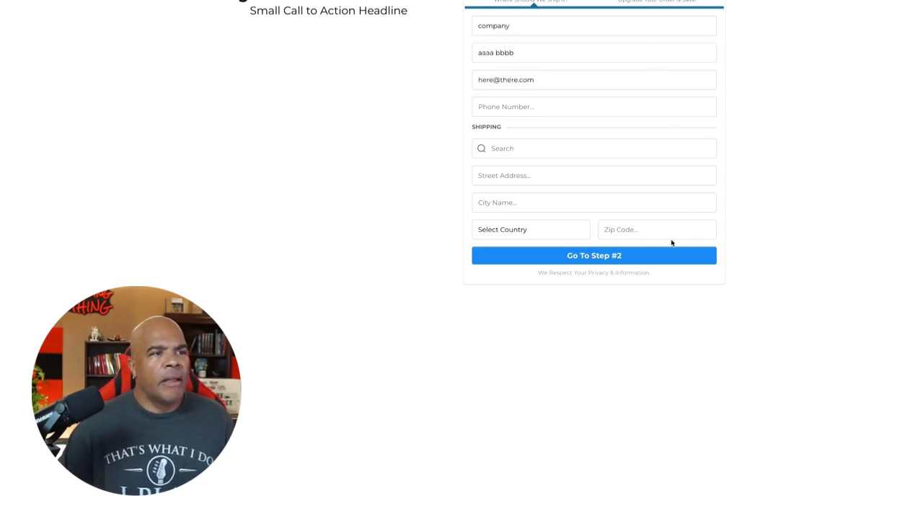
Step: Enter a test phone number and a test street address in the order form
click(610, 254)
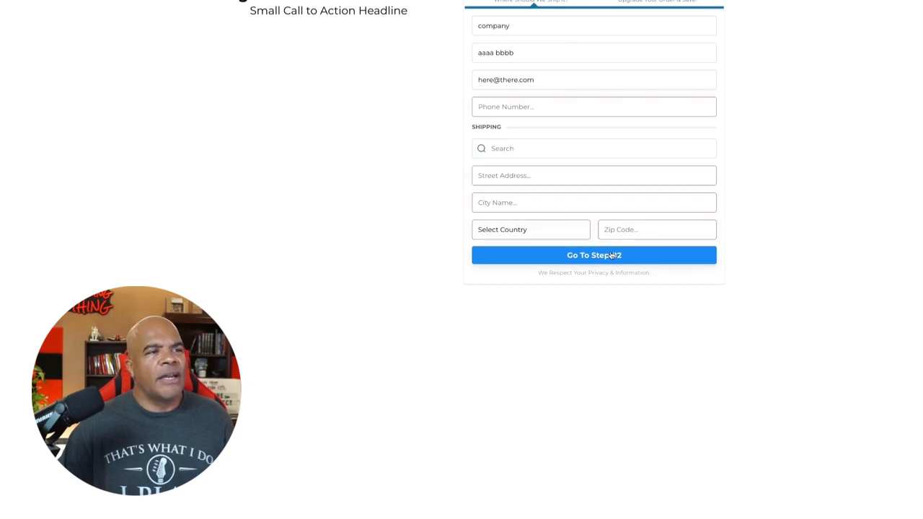
text(4055551212)
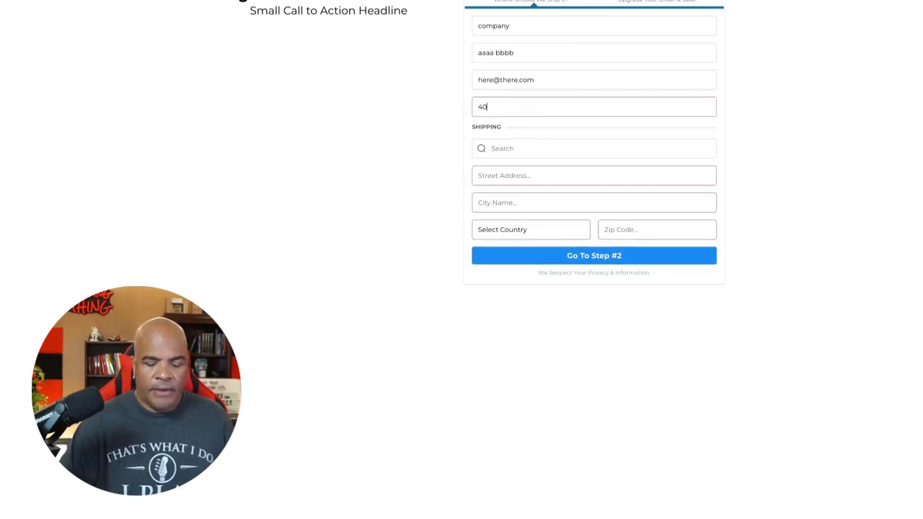
key(Tab)
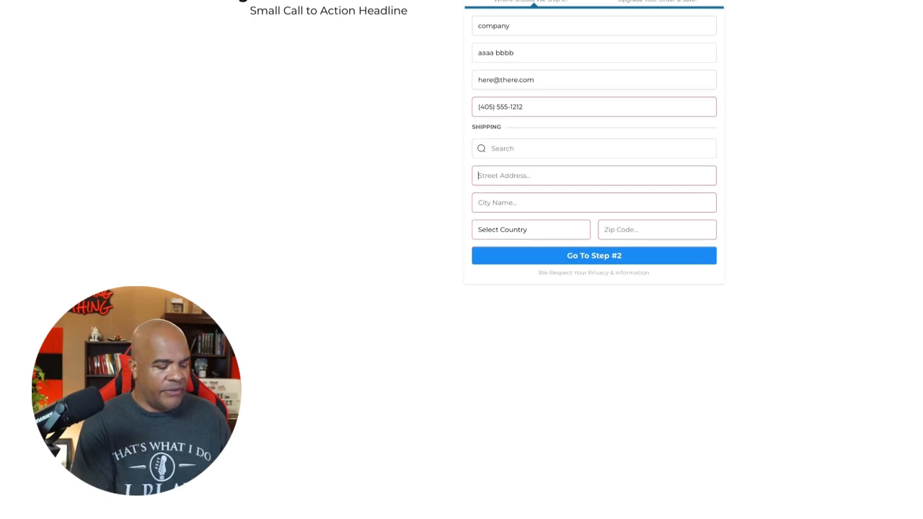
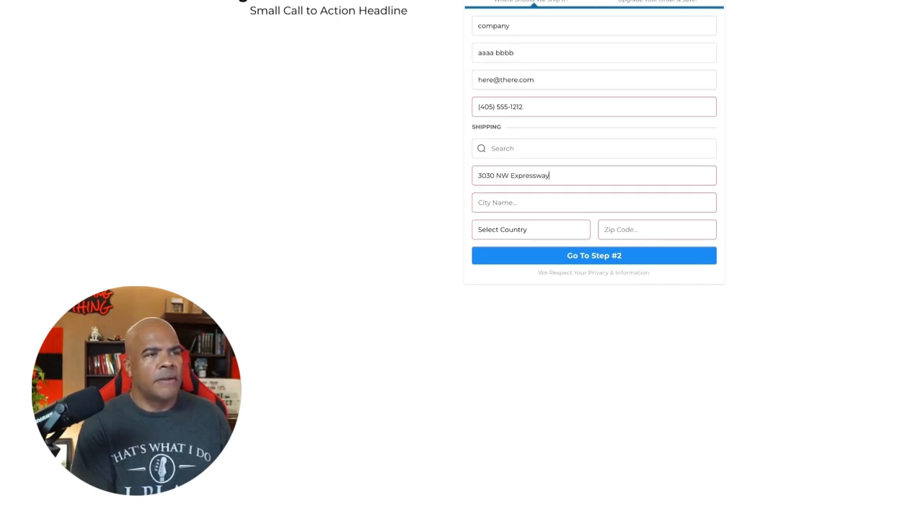
text(COK)
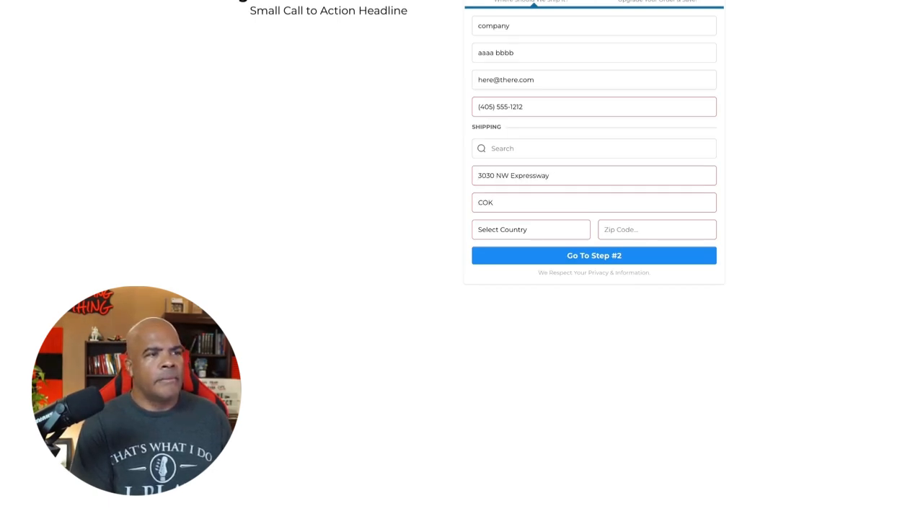
Step: Fill in the shipping city and zip code of the order form with test values
key(ctrl+a)
text(OKC)
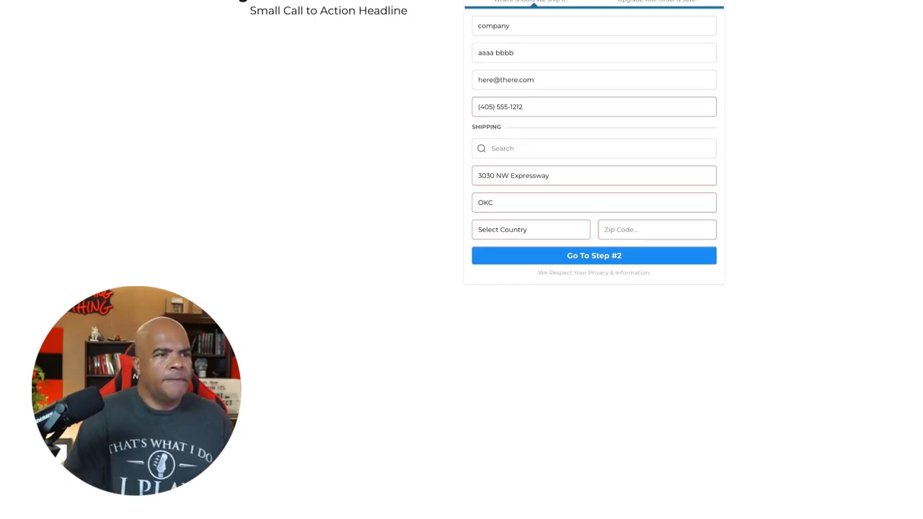
click(677, 231)
text(73)
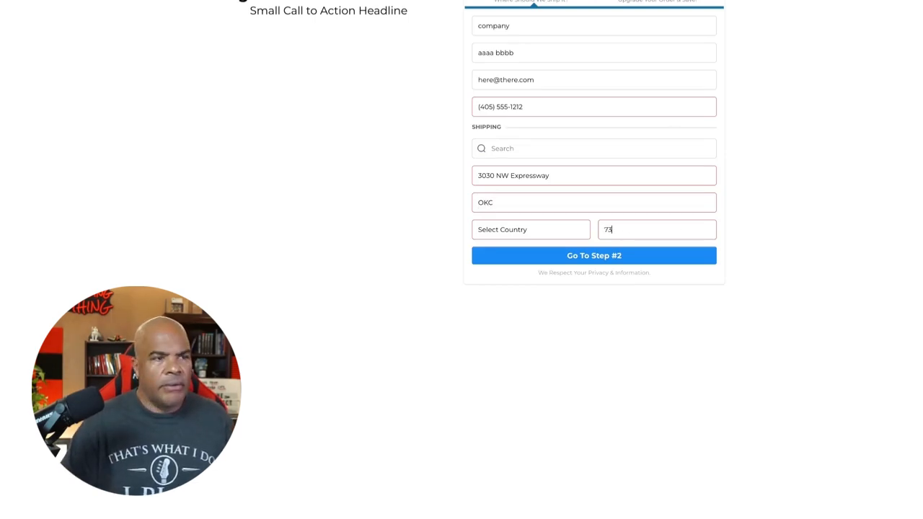
text(112)
Step: Set the shipping country to United States and the state to Florida, and submit the form to go to step #2
click(572, 227)
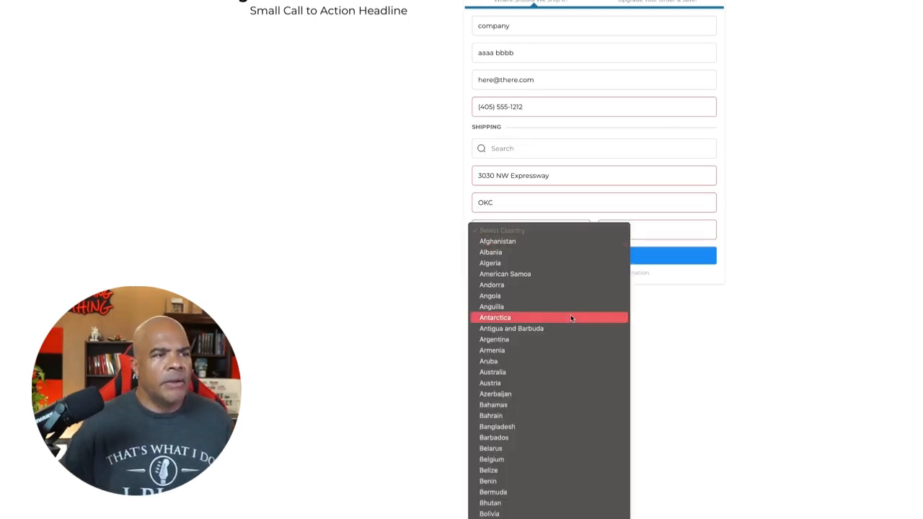
scroll(571, 314, down, 20)
scroll(571, 315, down, 4)
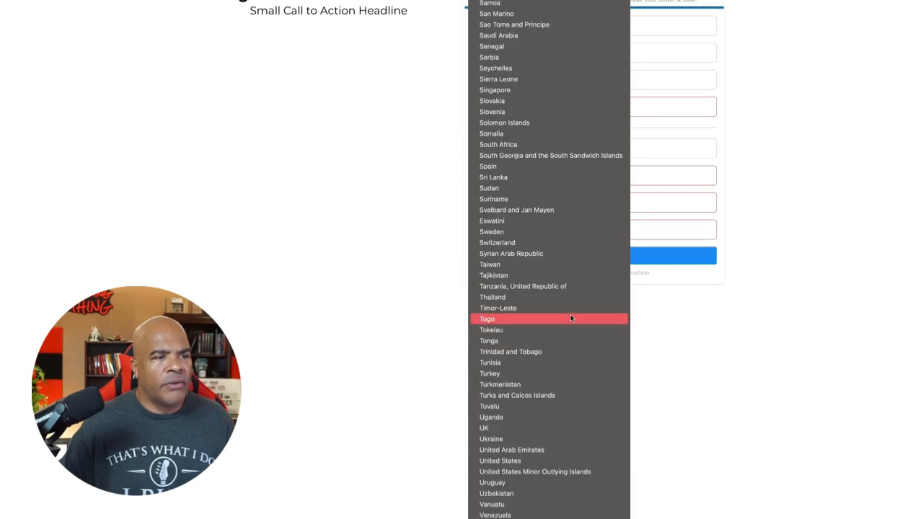
click(544, 456)
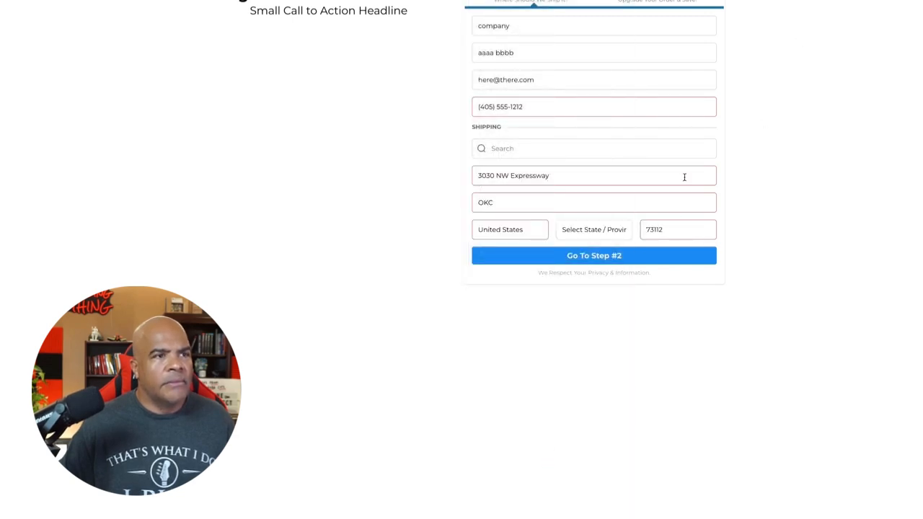
click(608, 232)
scroll(610, 357, down, 2)
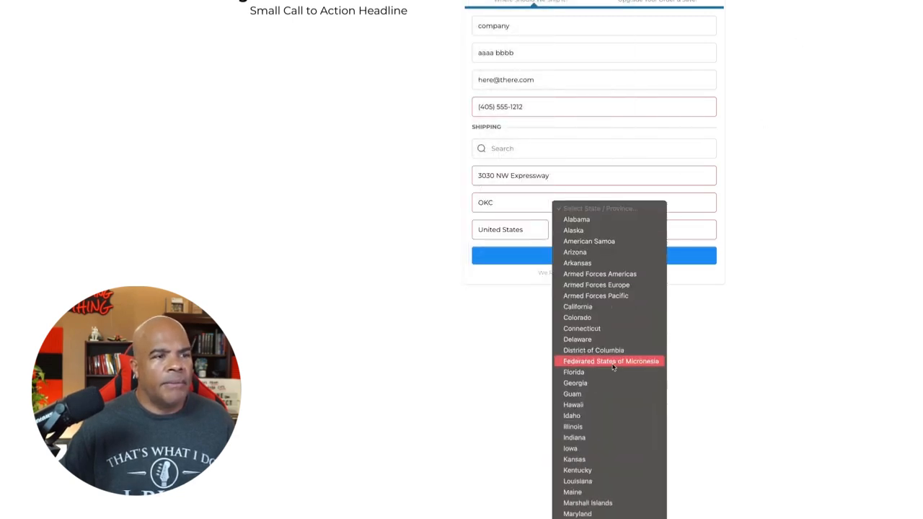
click(613, 363)
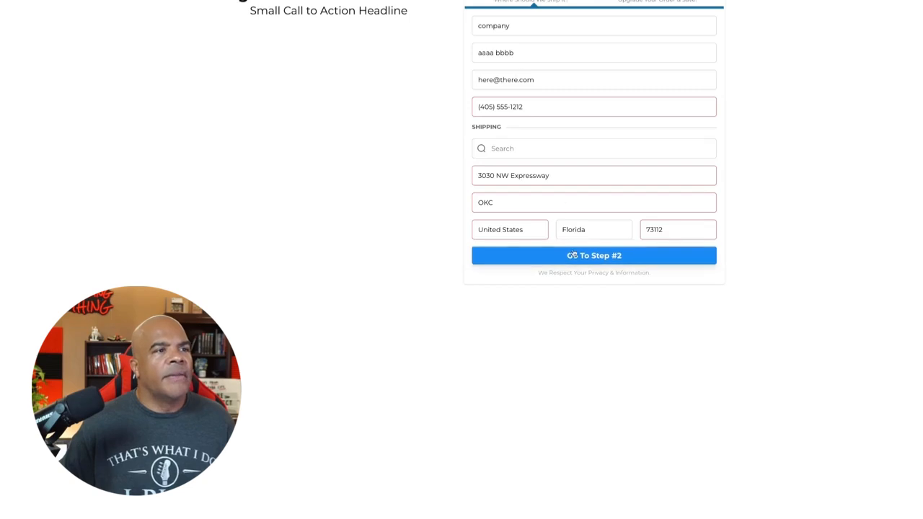
click(579, 259)
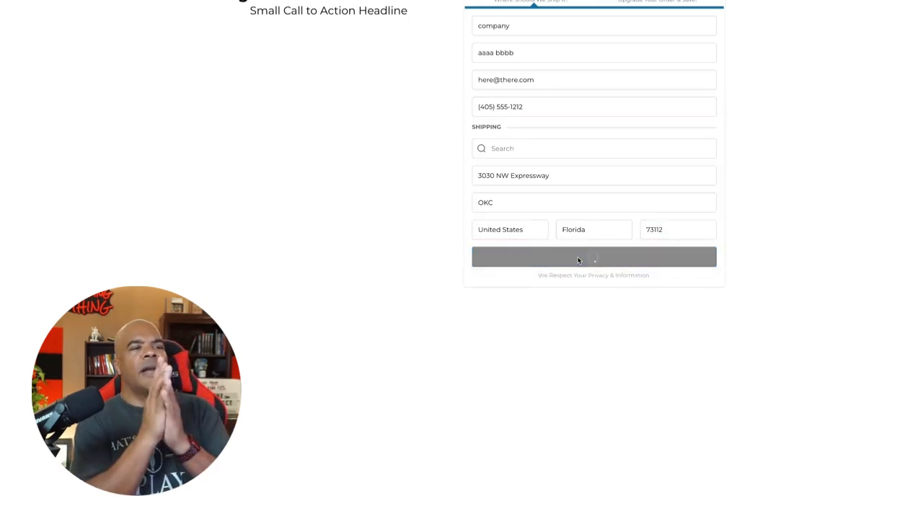
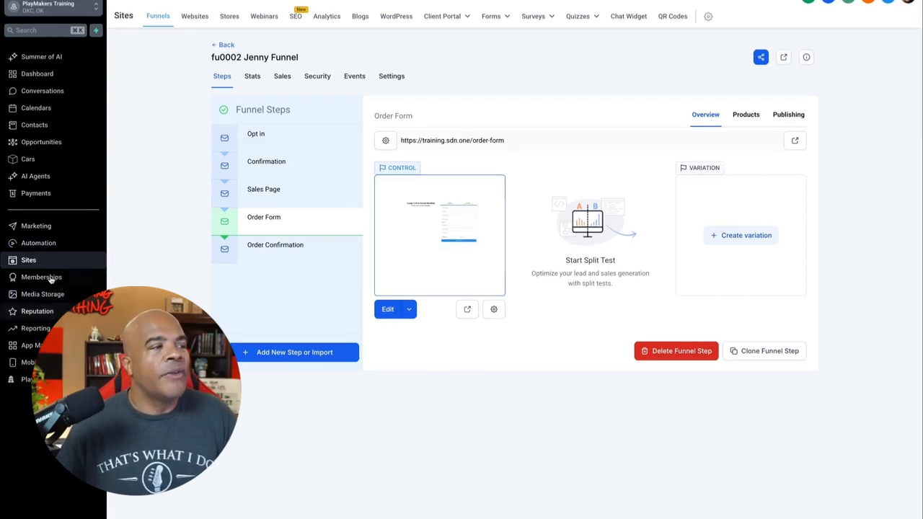
Step: View the Memberships area's client portal dashboard
click(60, 245)
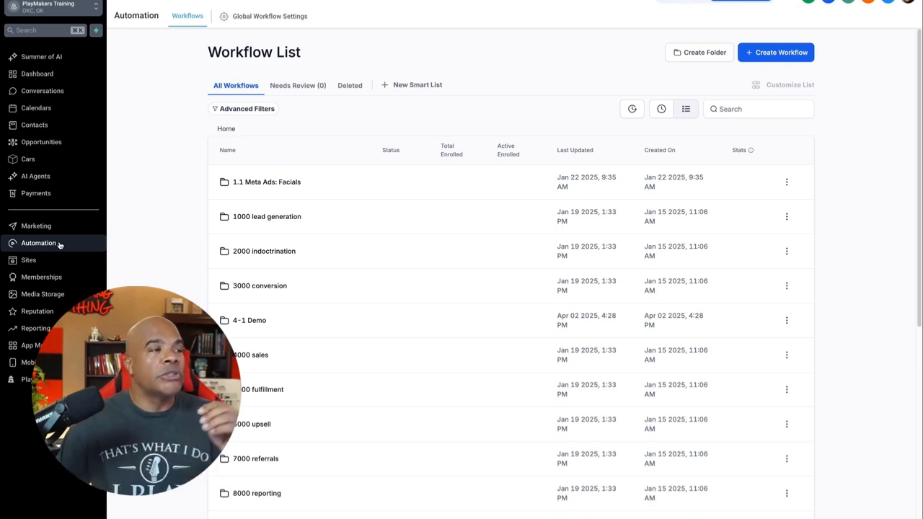
click(56, 276)
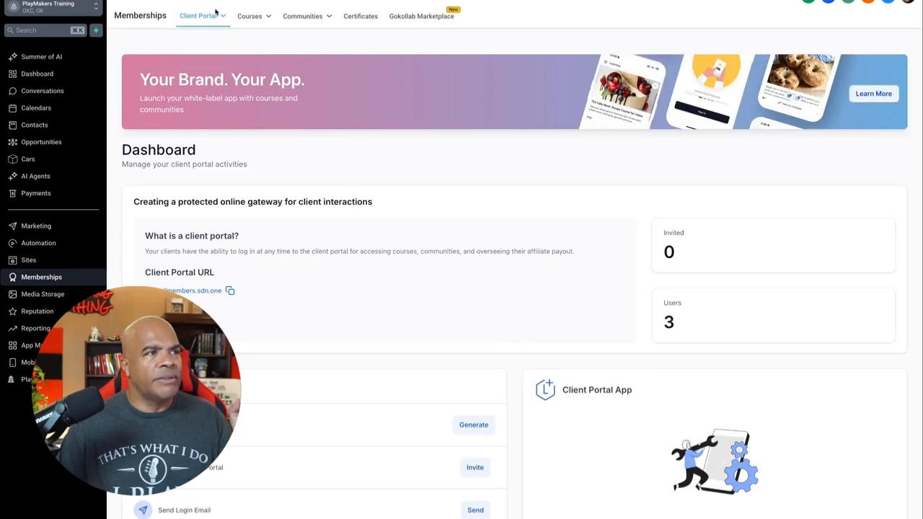
mouse_move(267, 17)
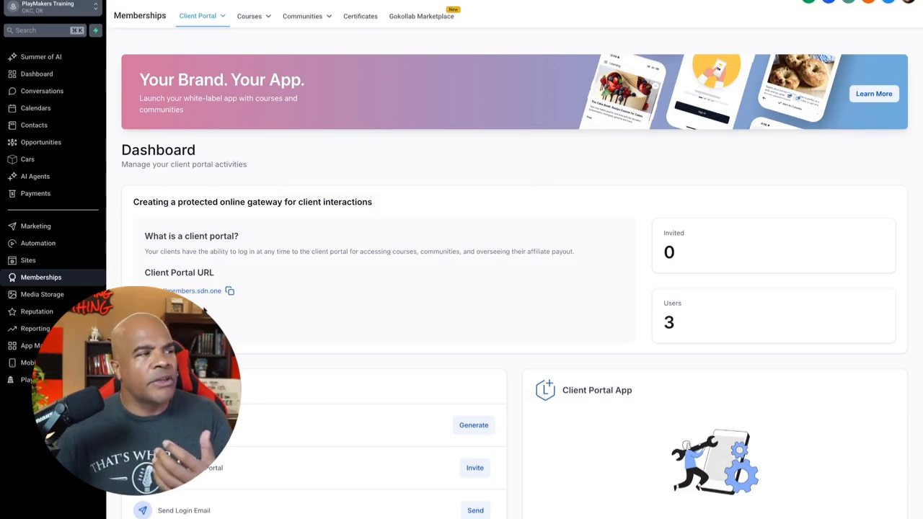
Step: Return to the automation workflow list and search it for "jenn"
click(52, 243)
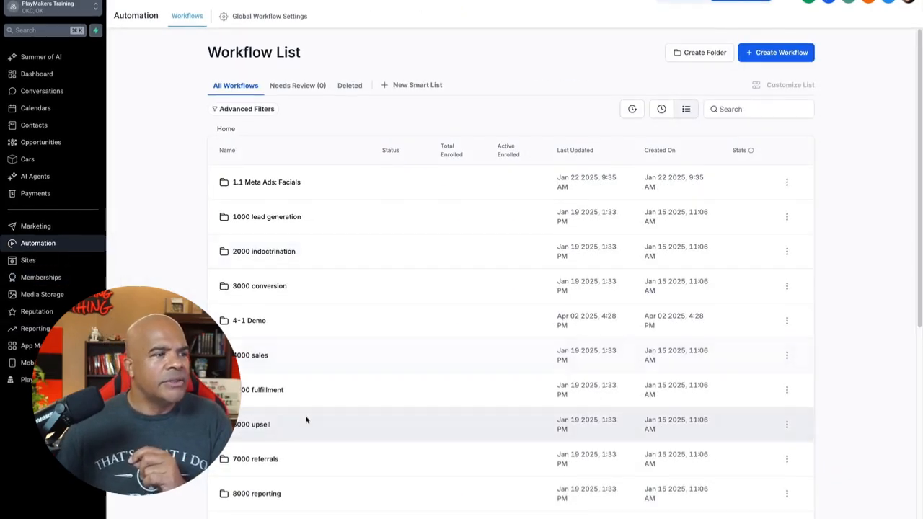
scroll(305, 421, down, 3)
scroll(305, 421, up, 3)
click(767, 109)
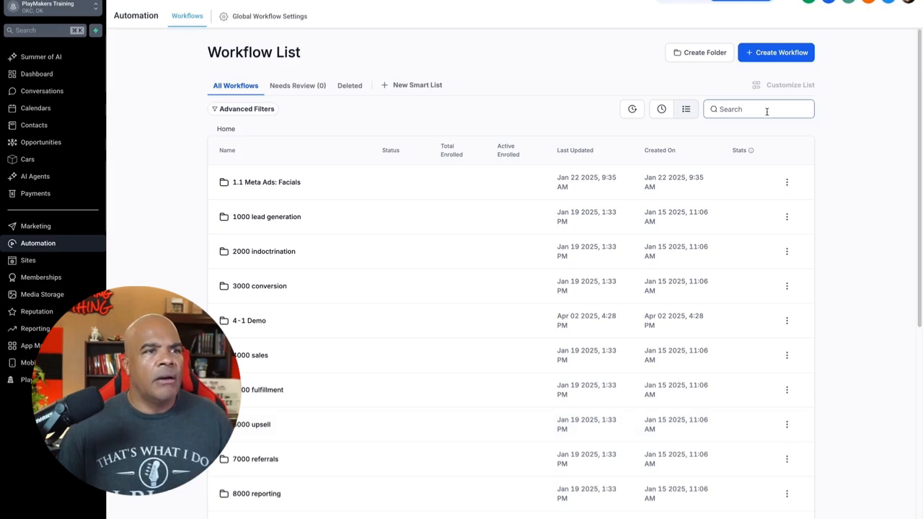
text(jenn)
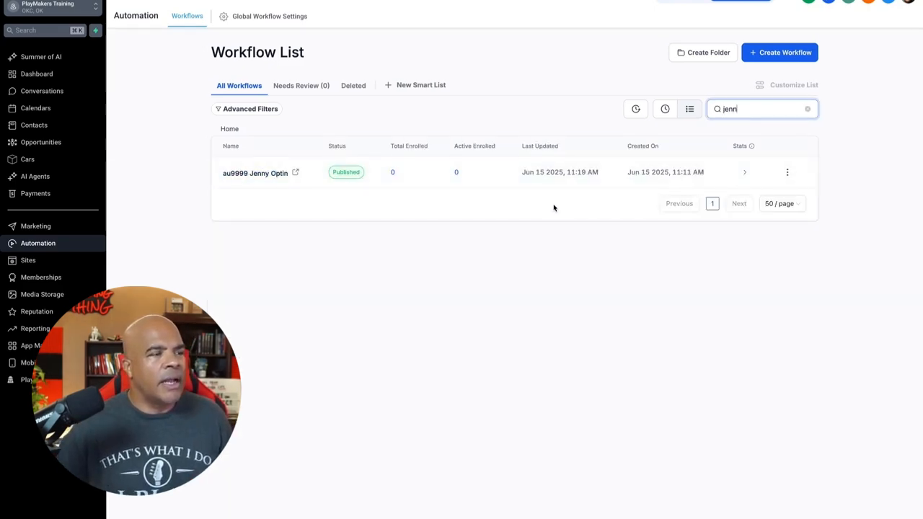
Step: Create a workflow from scratch and choose Order Submitted as its trigger
click(784, 57)
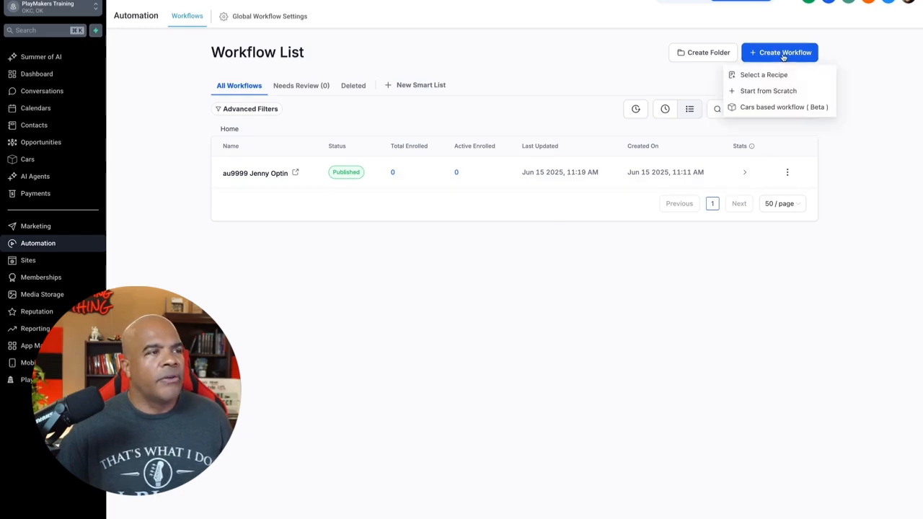
click(783, 92)
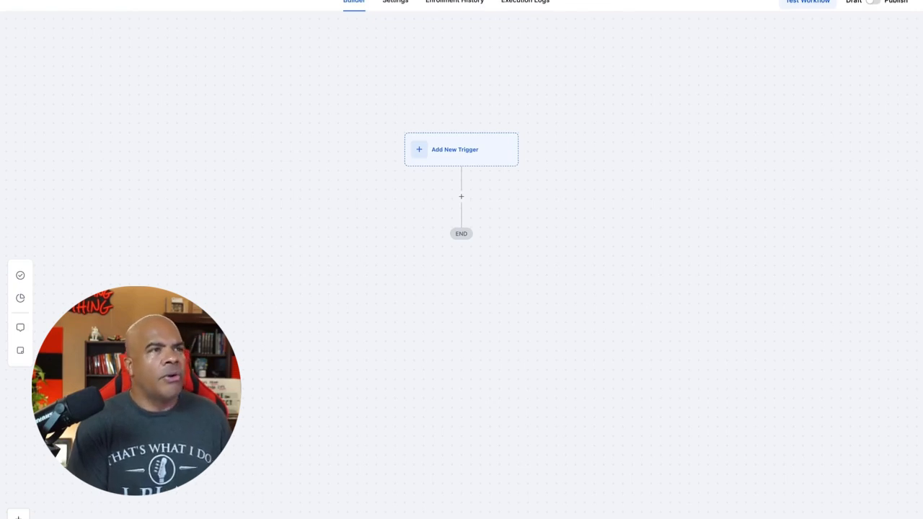
click(467, 153)
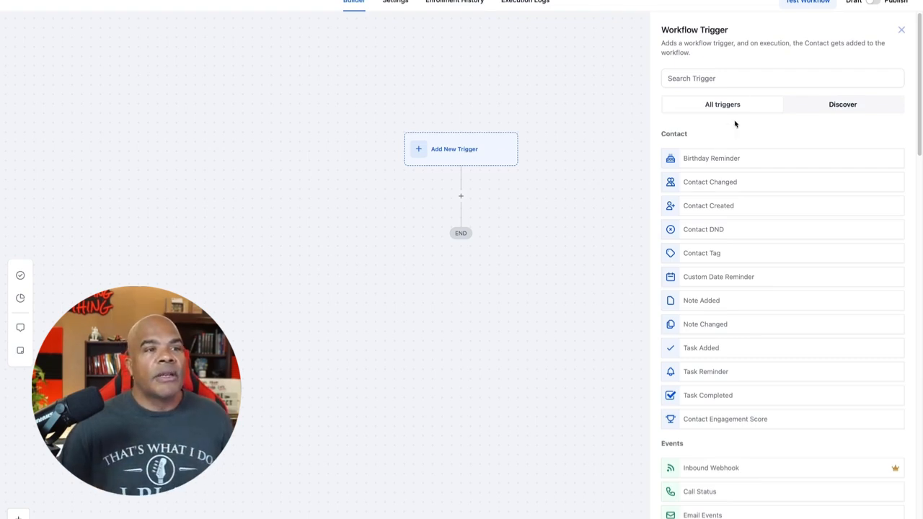
click(731, 76)
text(ord)
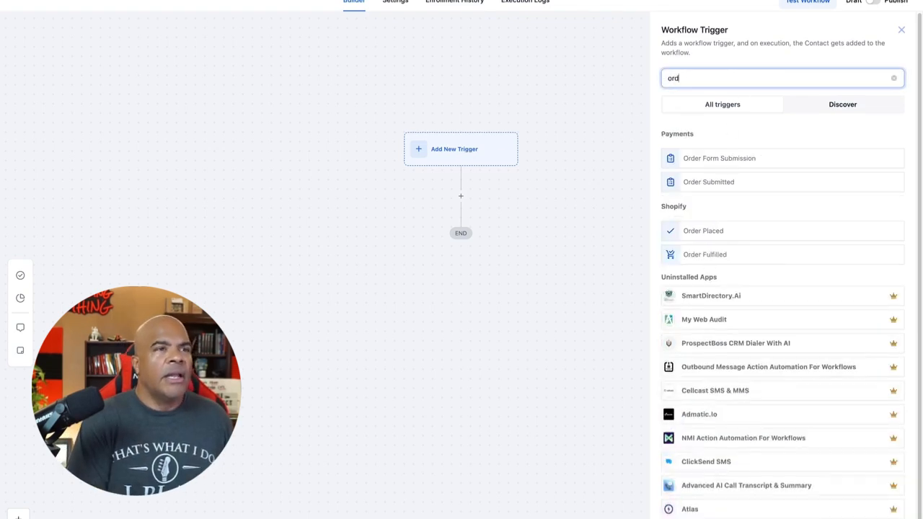
click(732, 189)
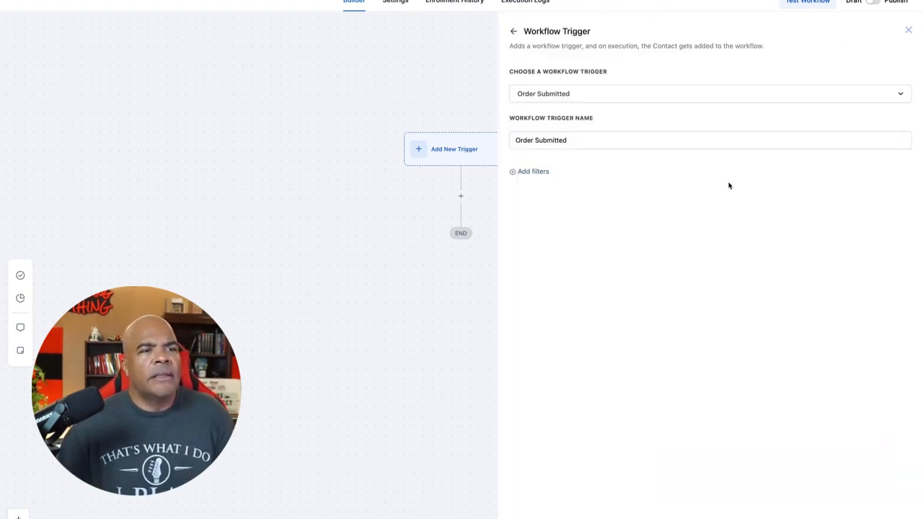
Step: Add a filter to the Order Submitted trigger requiring that Global Product is Jenny $49 Course
click(539, 171)
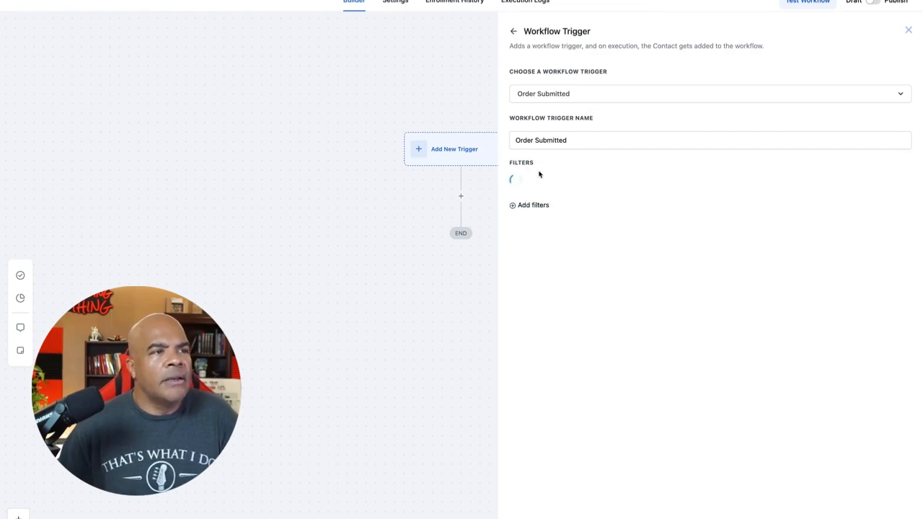
click(560, 187)
click(561, 248)
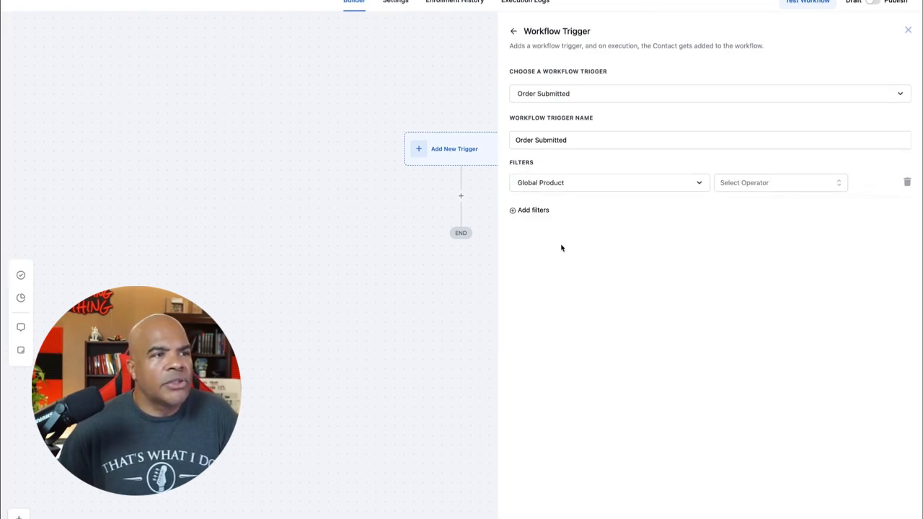
click(743, 183)
click(751, 205)
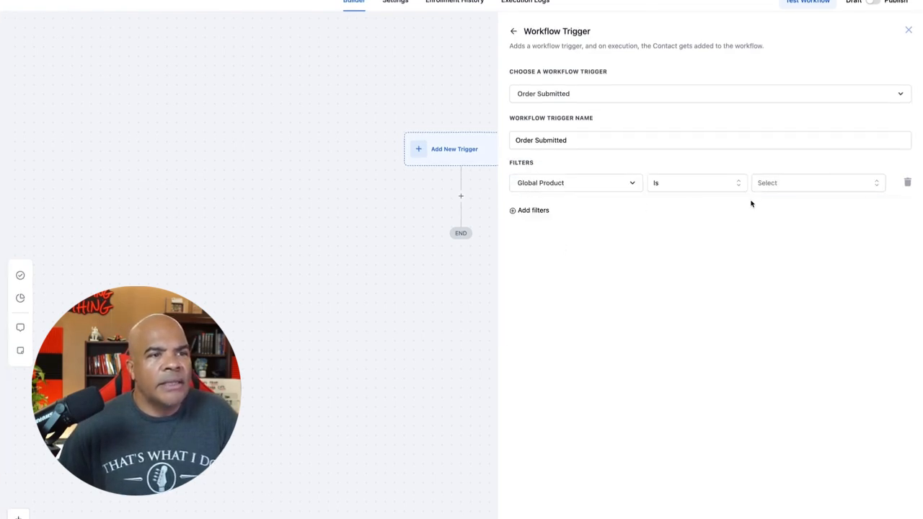
click(784, 185)
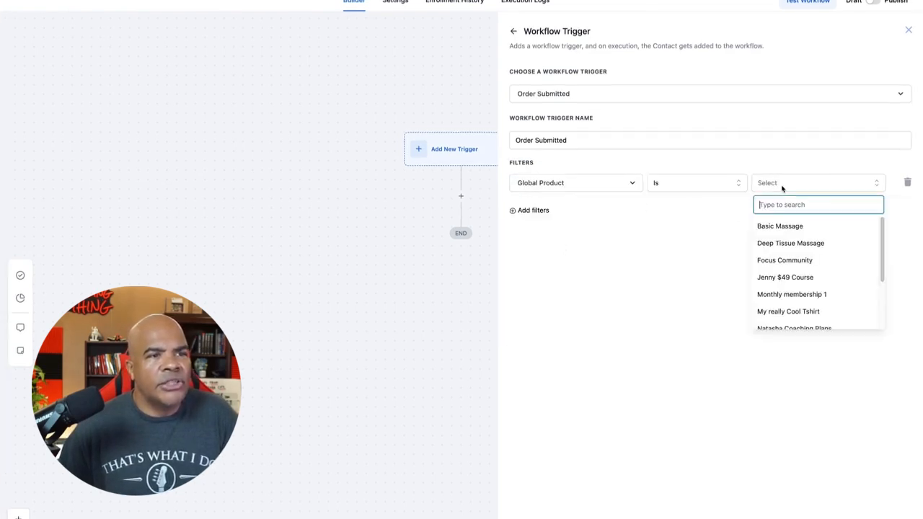
click(802, 277)
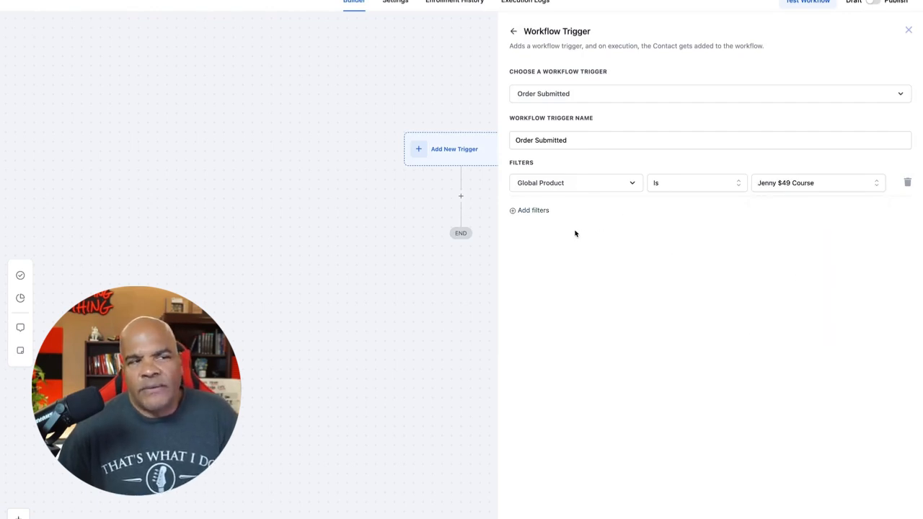
Step: Add a second filter requiring that Product Price is Jenny $49 Course @ 49, and save the trigger
click(537, 210)
click(551, 212)
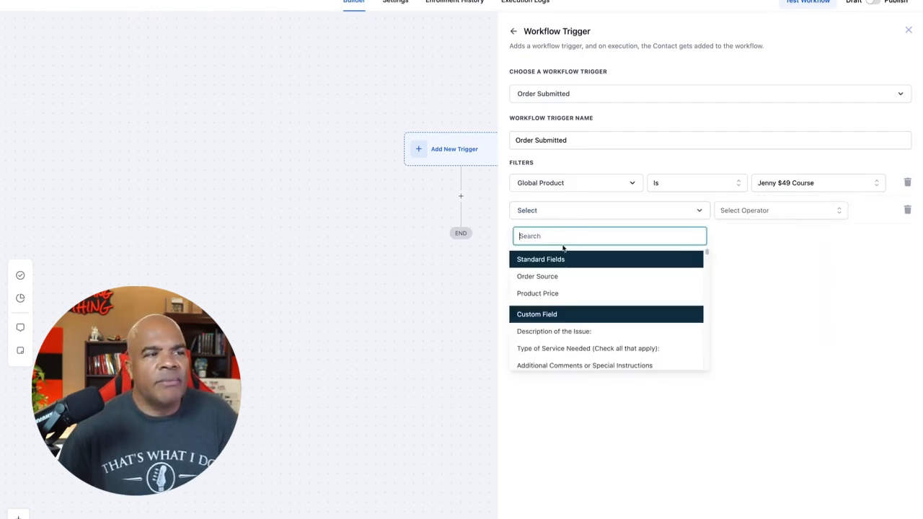
click(571, 293)
click(747, 209)
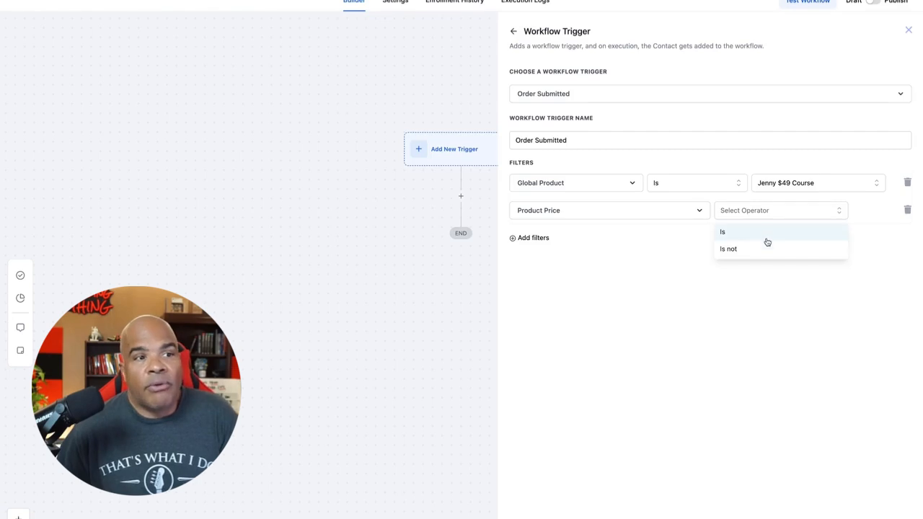
click(757, 232)
click(802, 211)
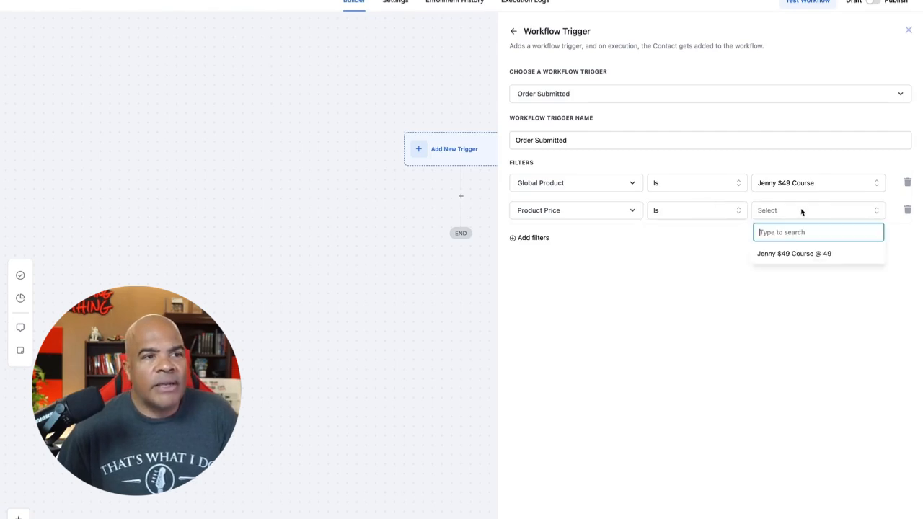
click(807, 254)
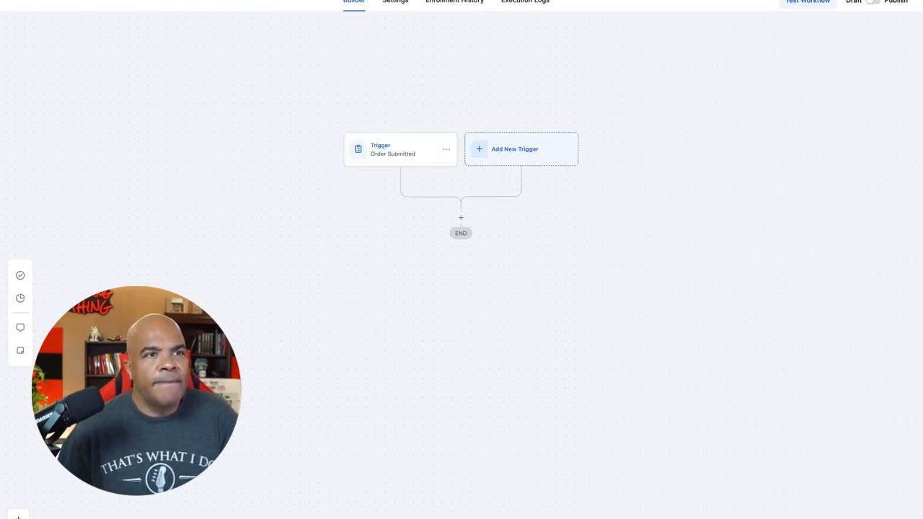
click(877, 2)
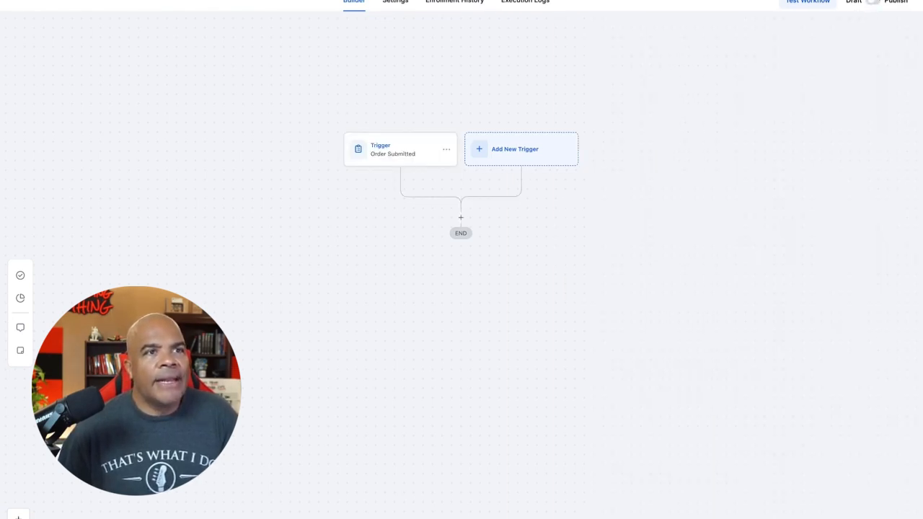
Step: Add a contact note action reading "au9998 order places for Jenny product" below the trigger, and publish the workflow
click(461, 218)
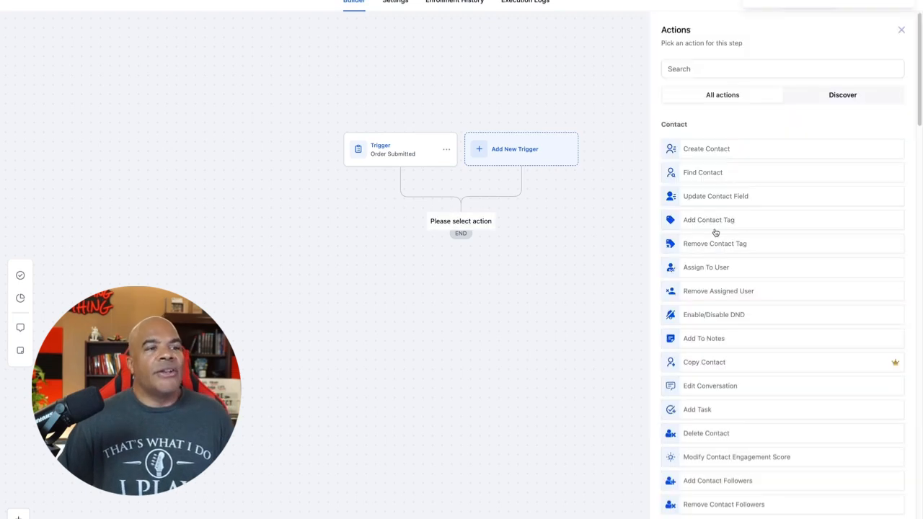
click(725, 339)
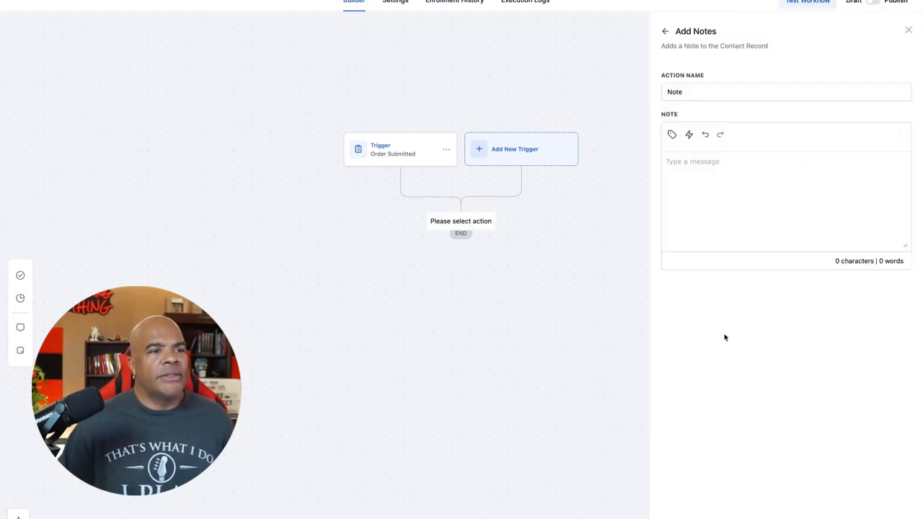
click(709, 180)
text(au999)
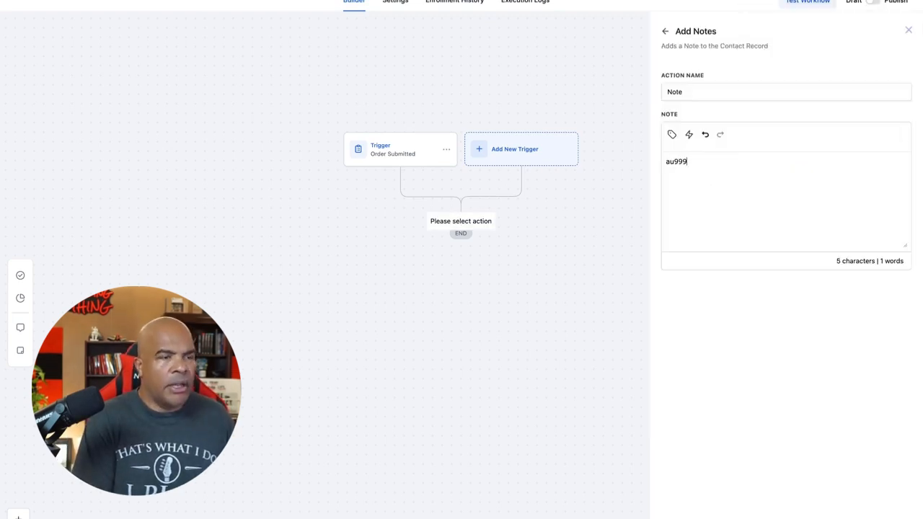
text(8 )
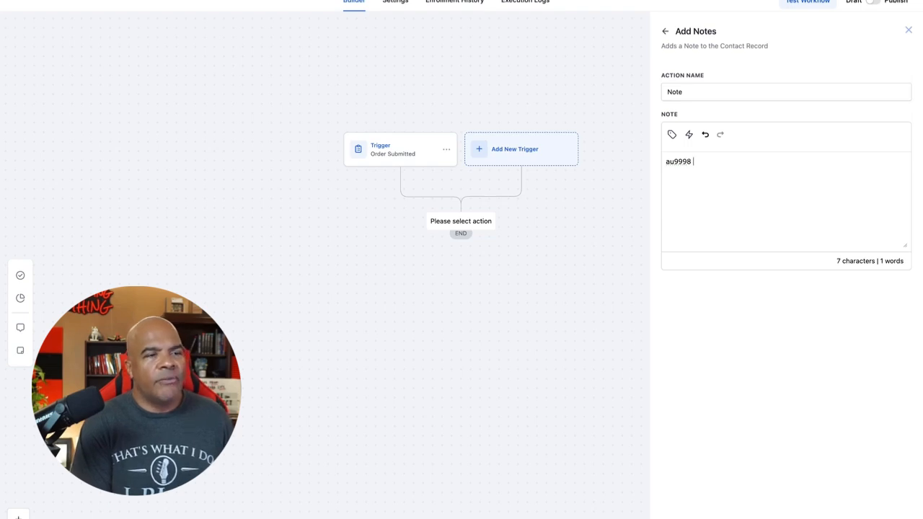
text(order plan)
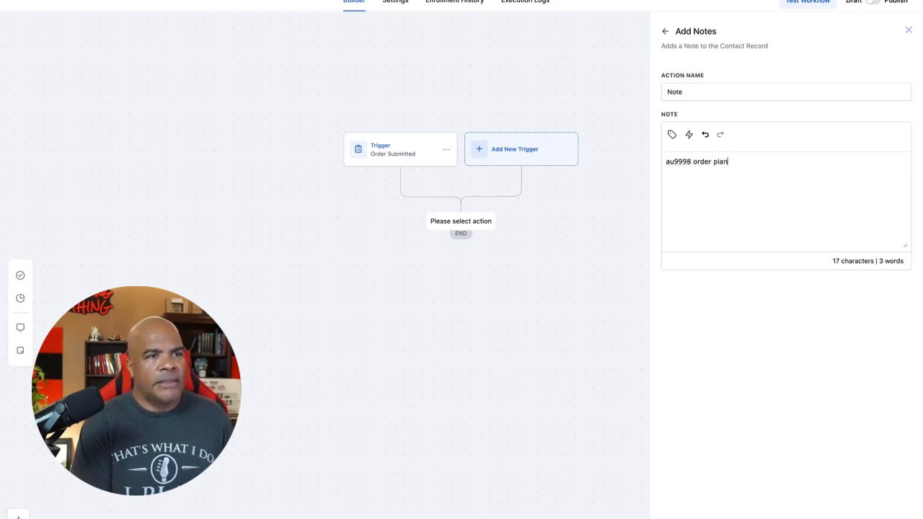
key(BackSpace)
text(ces for)
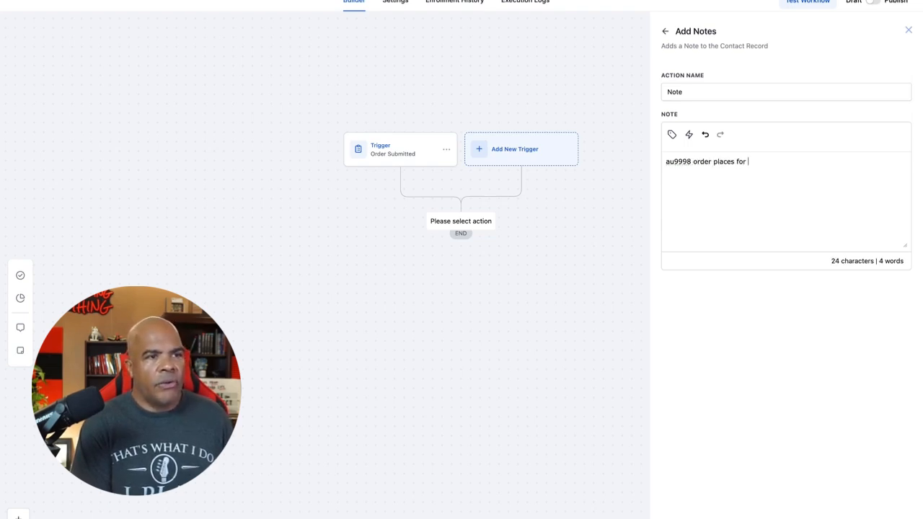
key(BackSpace)
key(BackSpace)
key(BackSpace)
text(for )
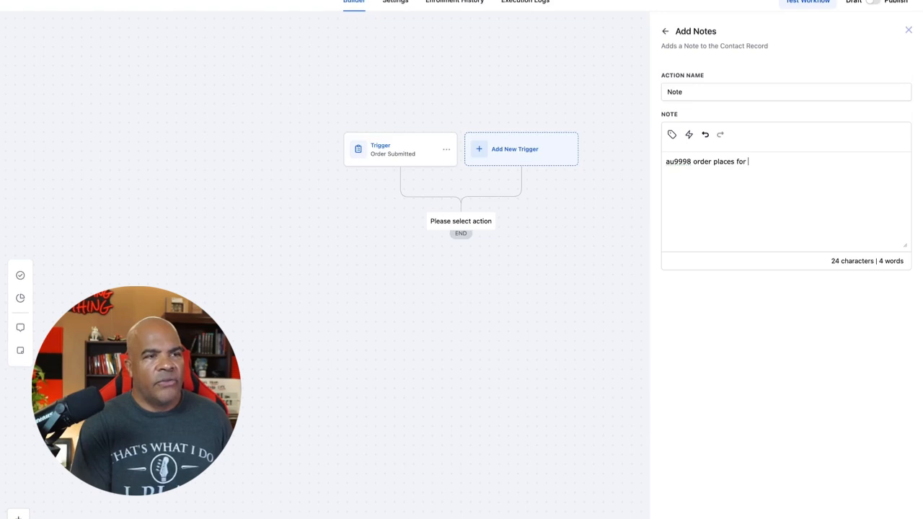
text(Jenny produc)
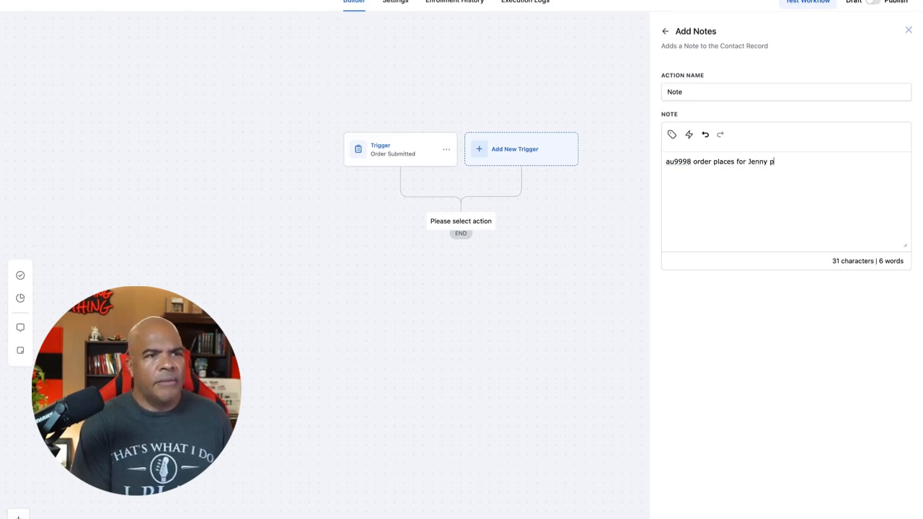
text(t)
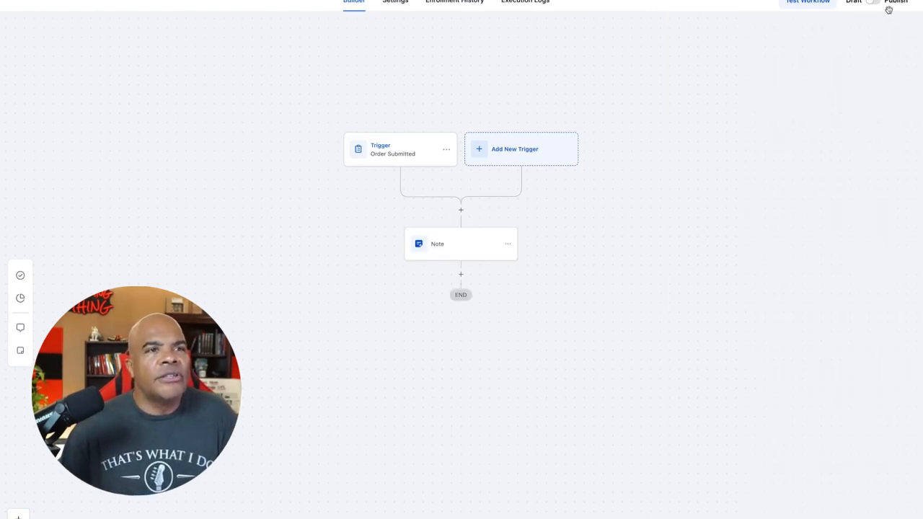
click(875, 2)
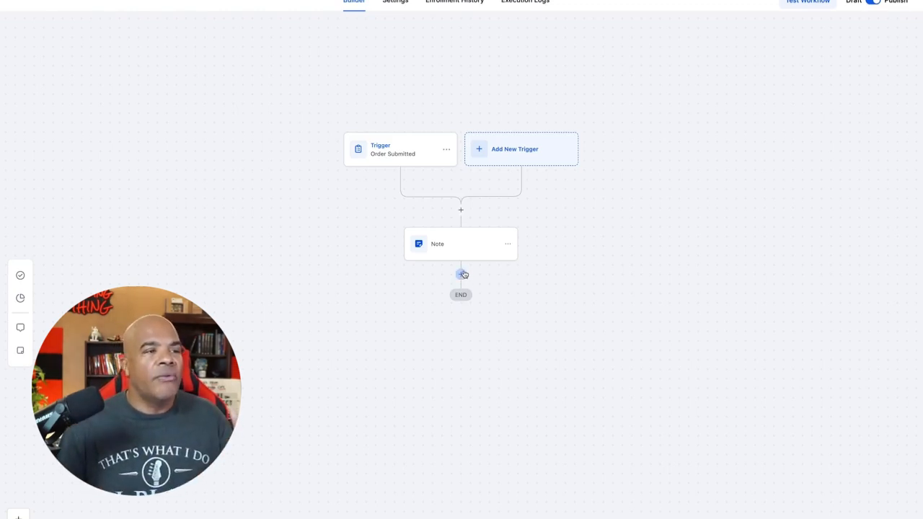
Step: Add a Course Grant Offer action below the Note, granting the "ChatGPT Prompts Course - $1 One Time Fee!" offer, and save the action
click(461, 274)
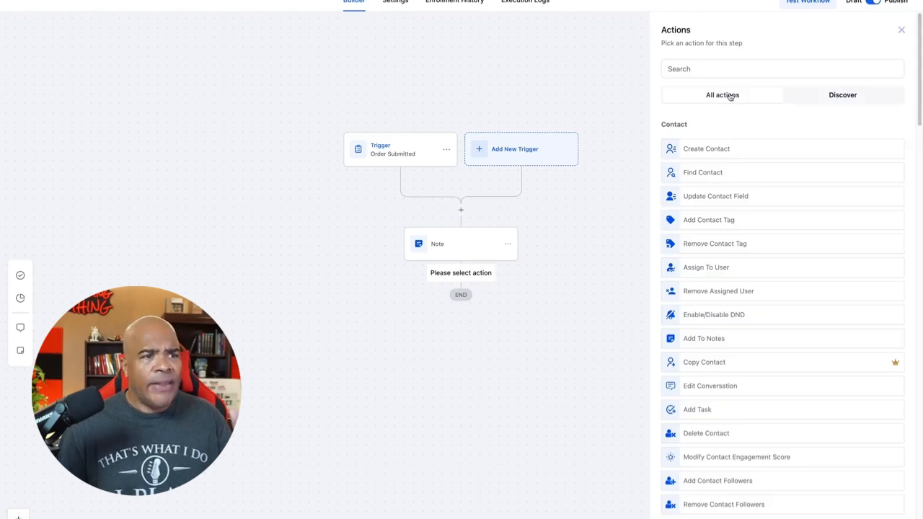
click(738, 69)
text(gra)
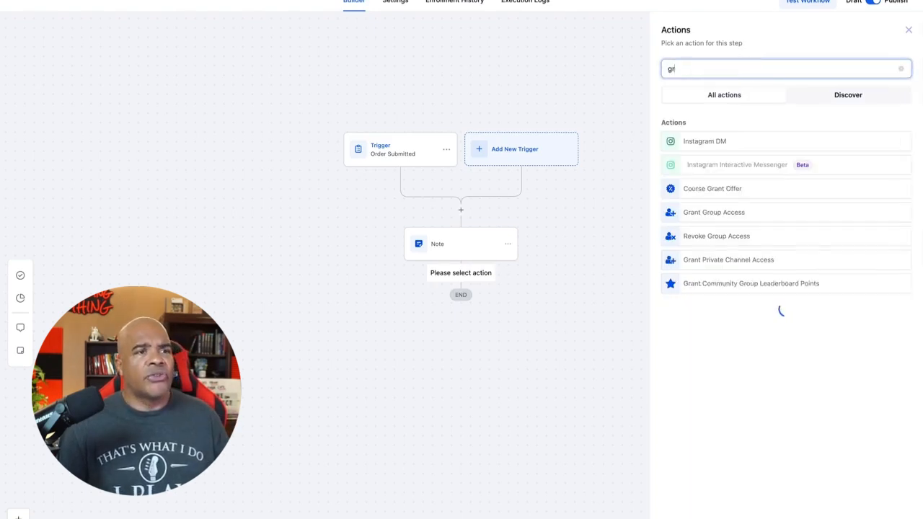
click(729, 191)
click(725, 136)
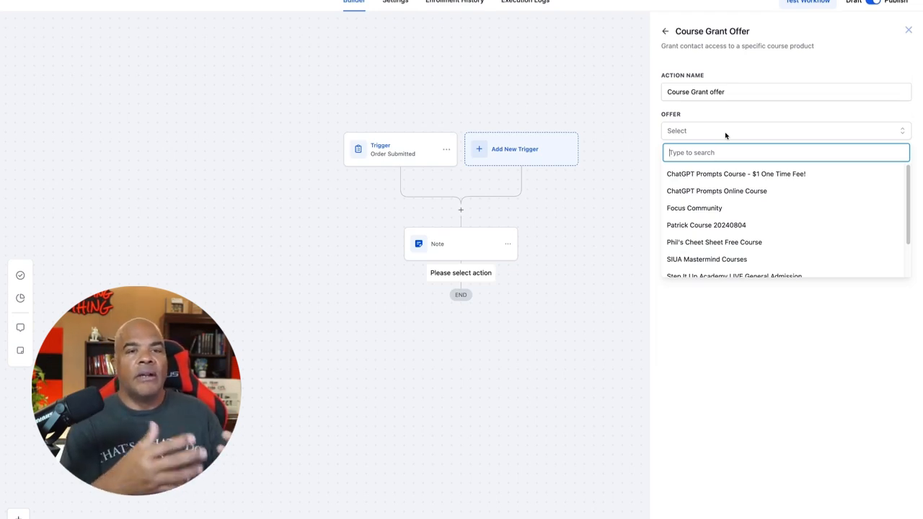
scroll(770, 267, down, 2)
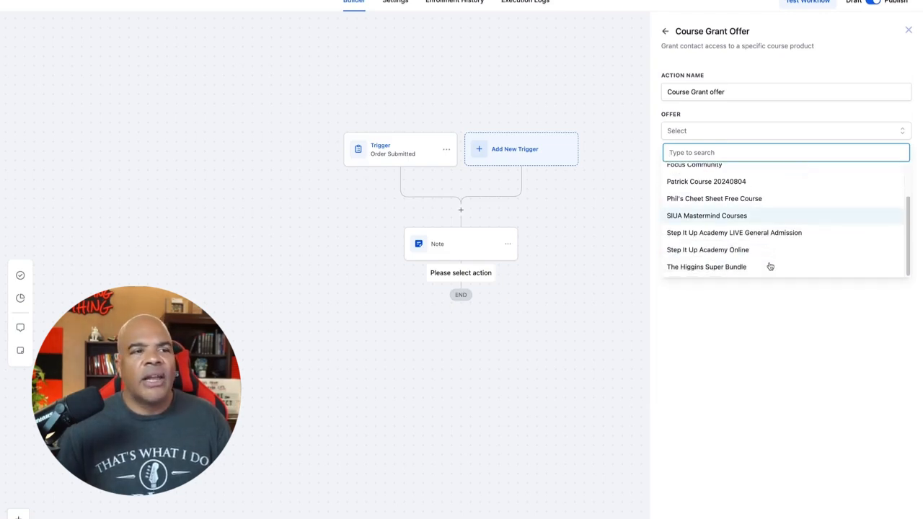
scroll(770, 266, up, 2)
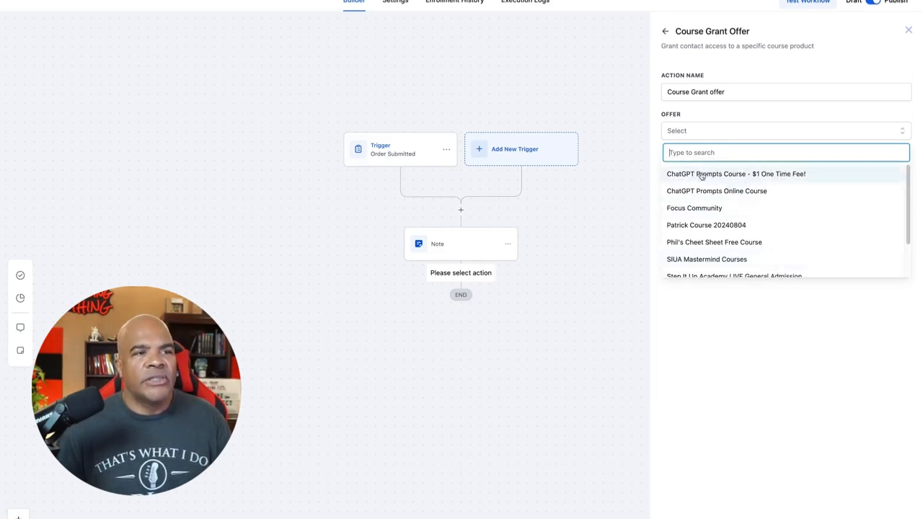
click(797, 175)
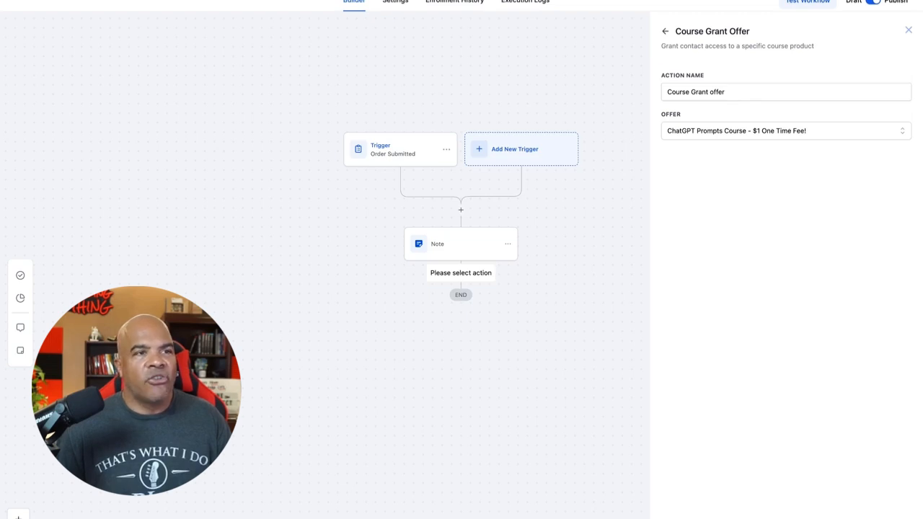
click(876, 517)
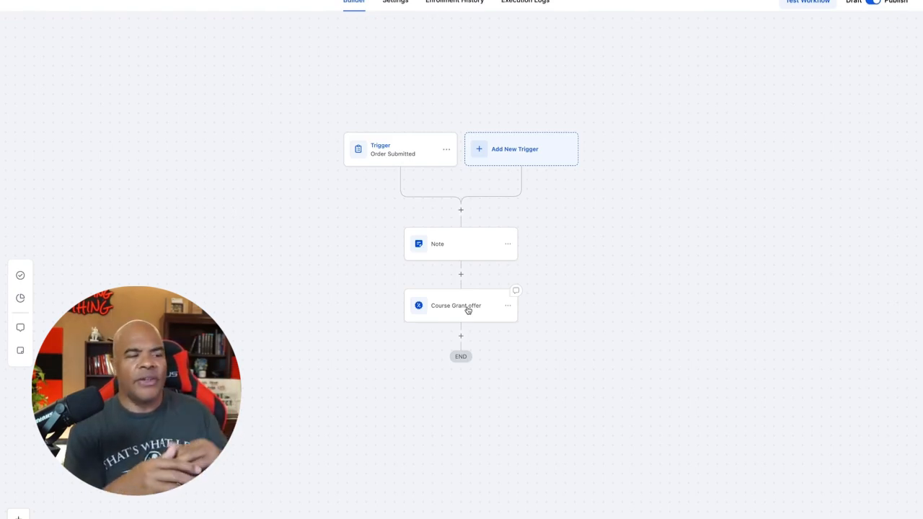
Step: Leave the workflow builder and open fu0002 Jenny Funnel from the list of funnels
click(43, 2)
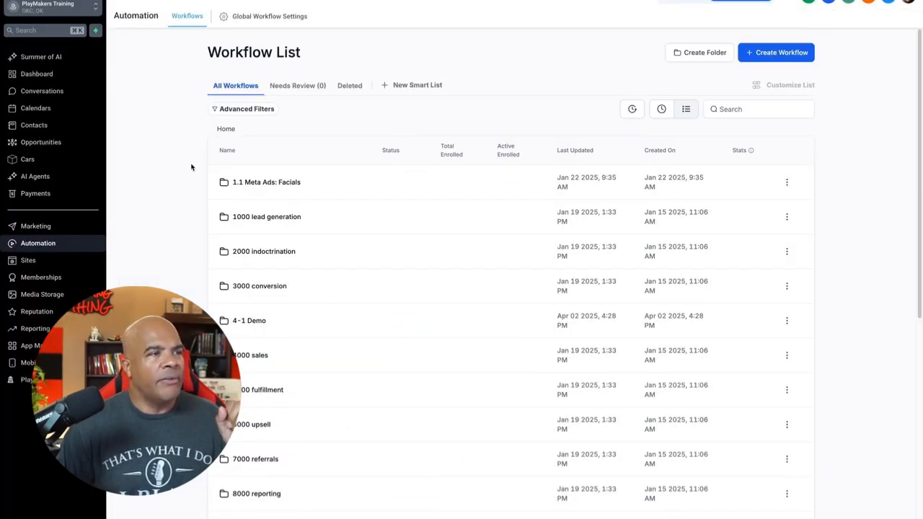
click(60, 260)
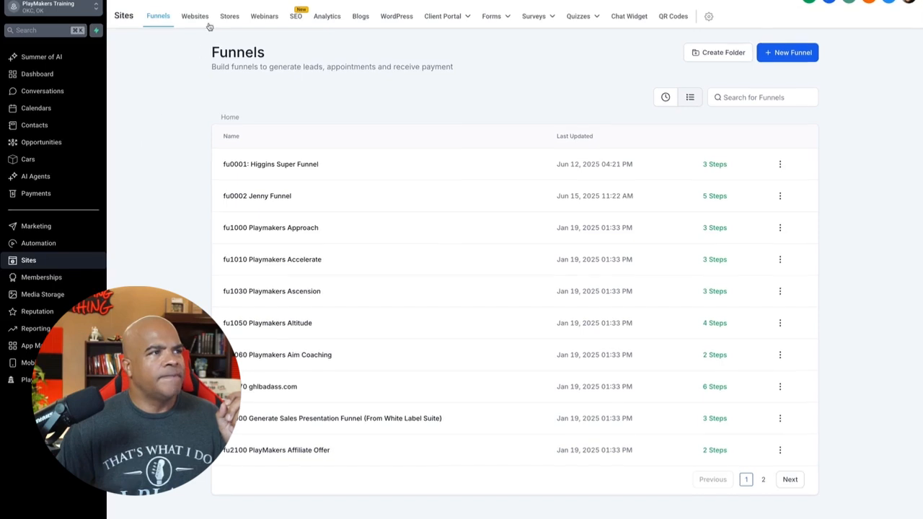
click(202, 19)
click(159, 16)
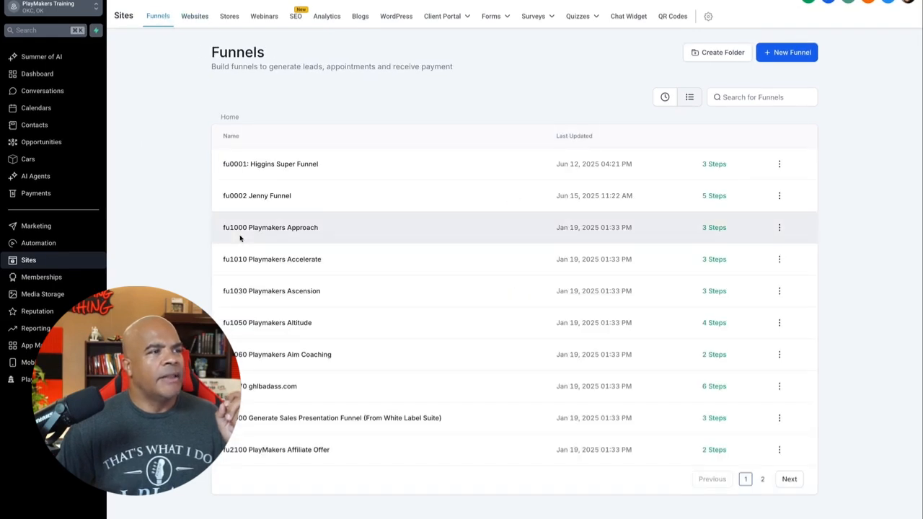
click(275, 193)
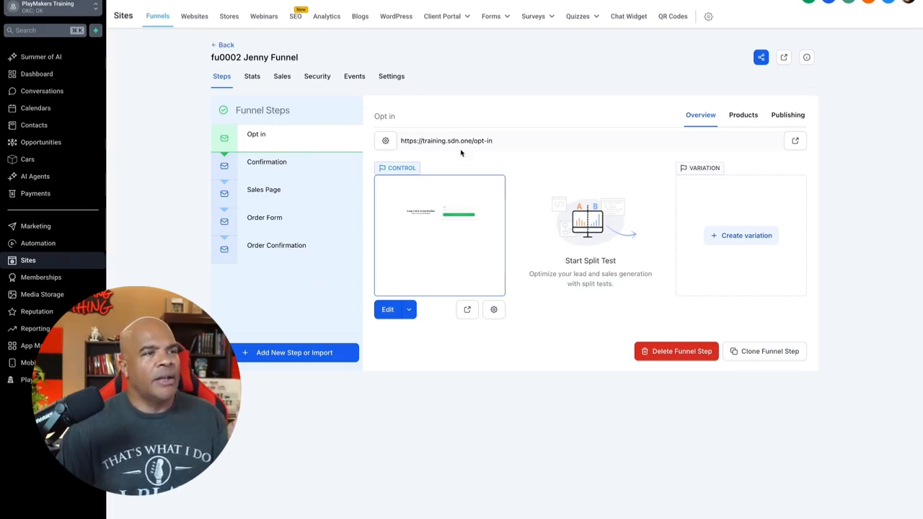
Step: View the live page of the funnel's Opt in step and submit its form with a test e-mail address
click(795, 142)
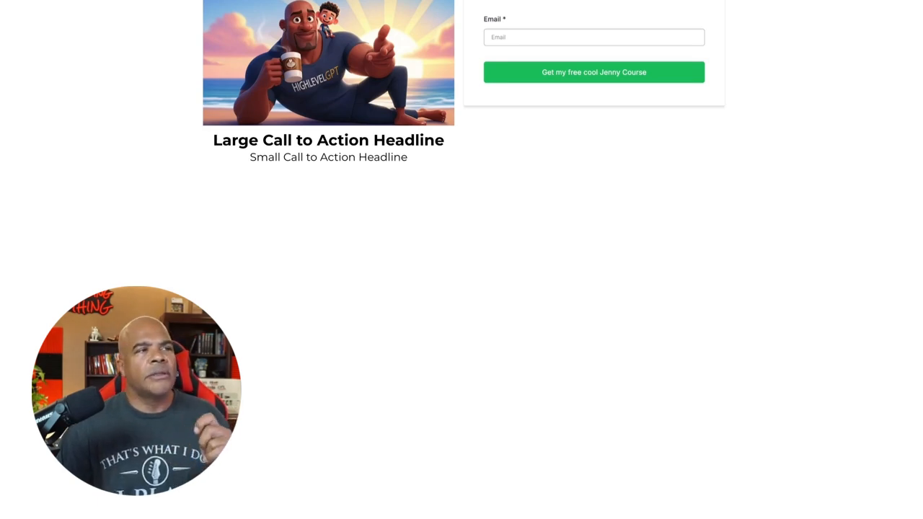
key(super+w)
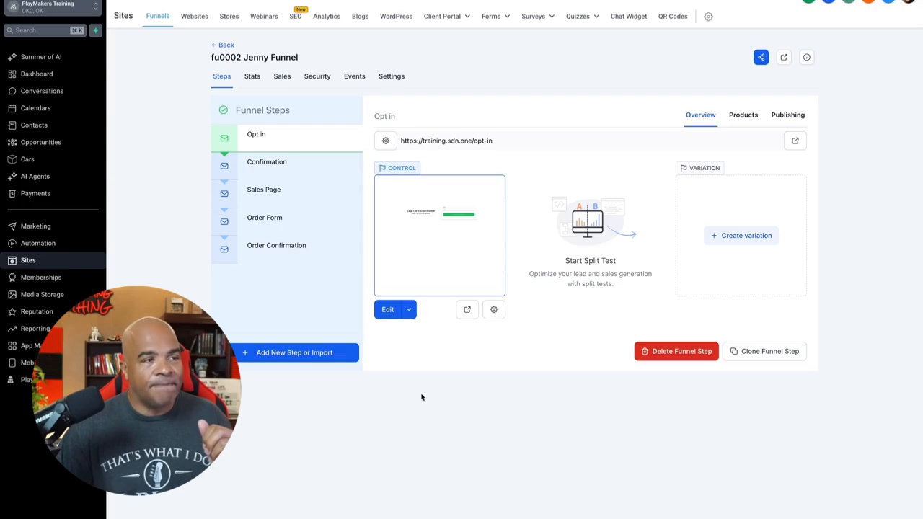
click(795, 140)
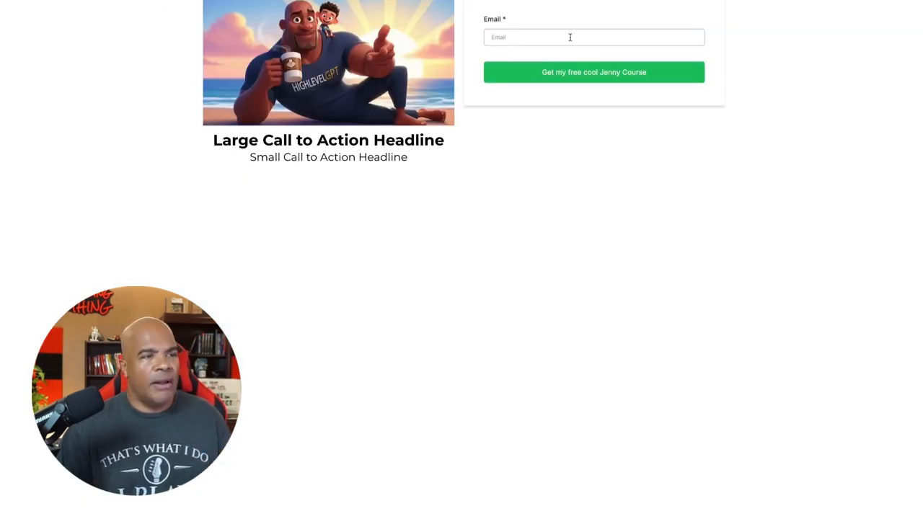
click(570, 37)
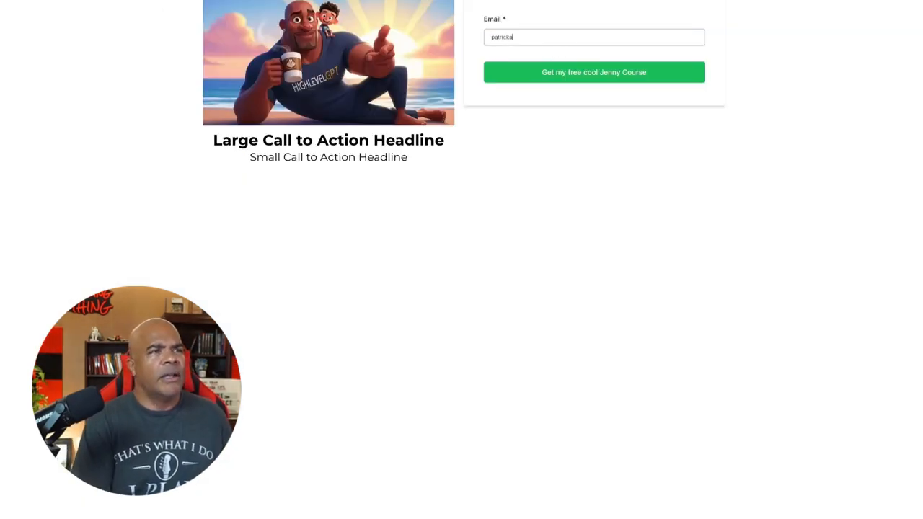
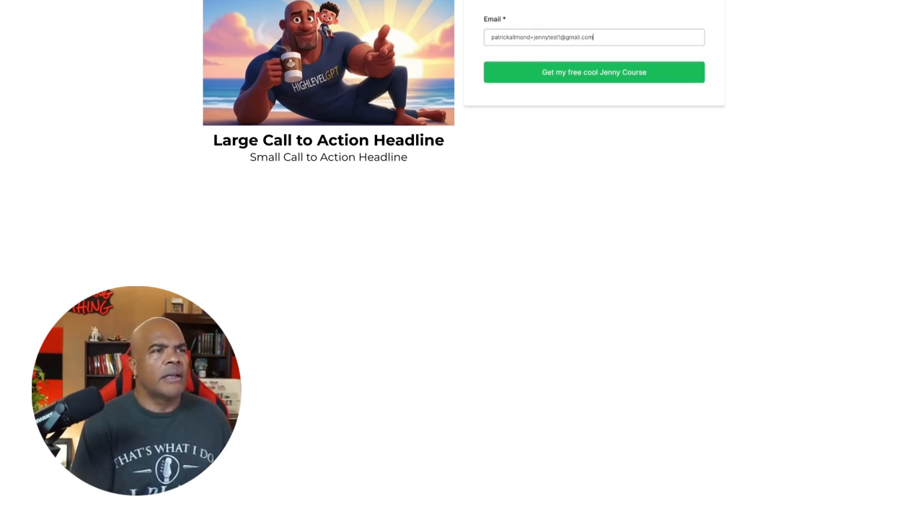
click(603, 75)
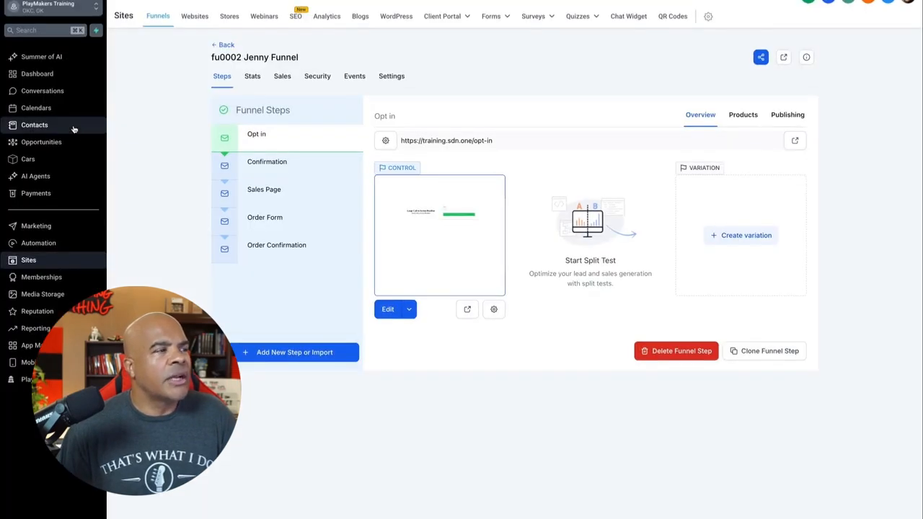
Step: Open the newly opted-in contact's record and check its conversation, notes, tags and the section below the tags
click(76, 127)
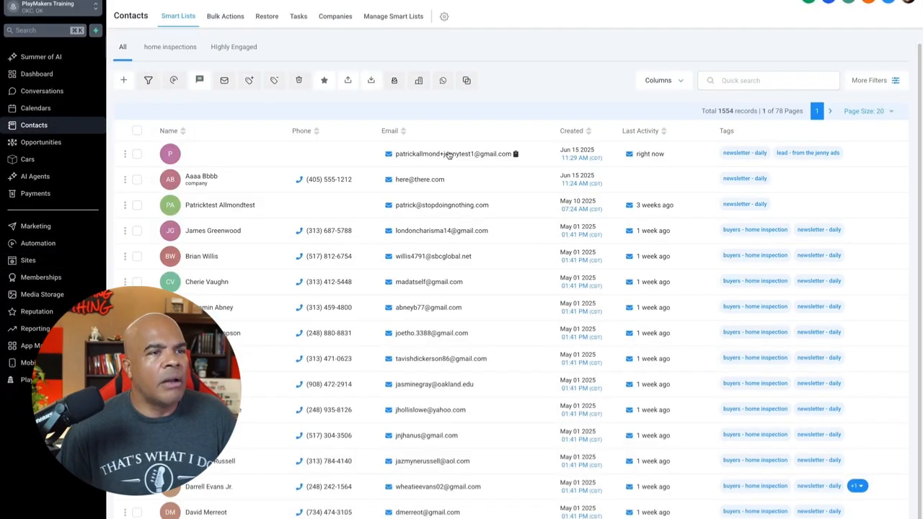
click(448, 155)
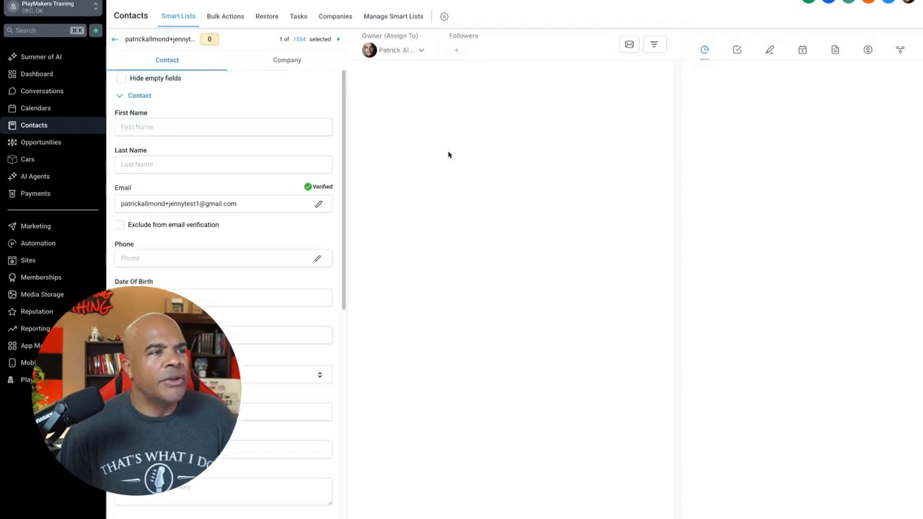
scroll(448, 155, down, 1)
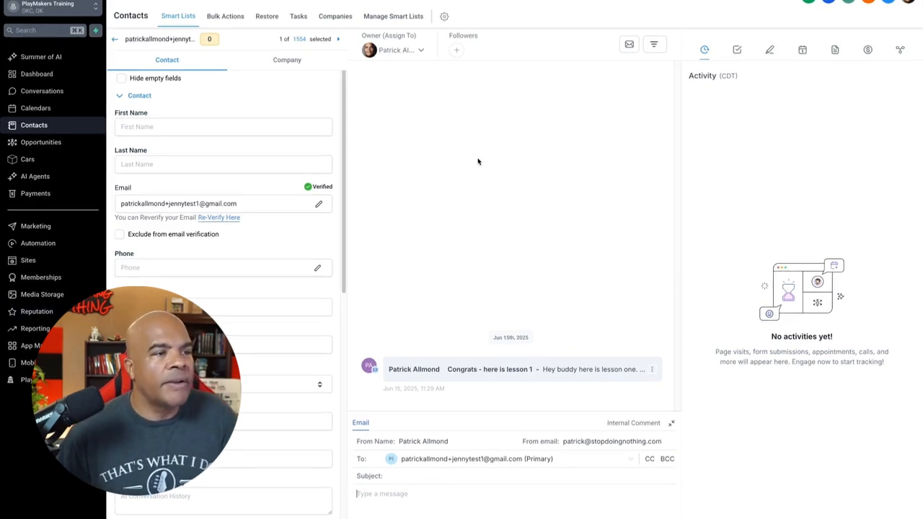
click(769, 50)
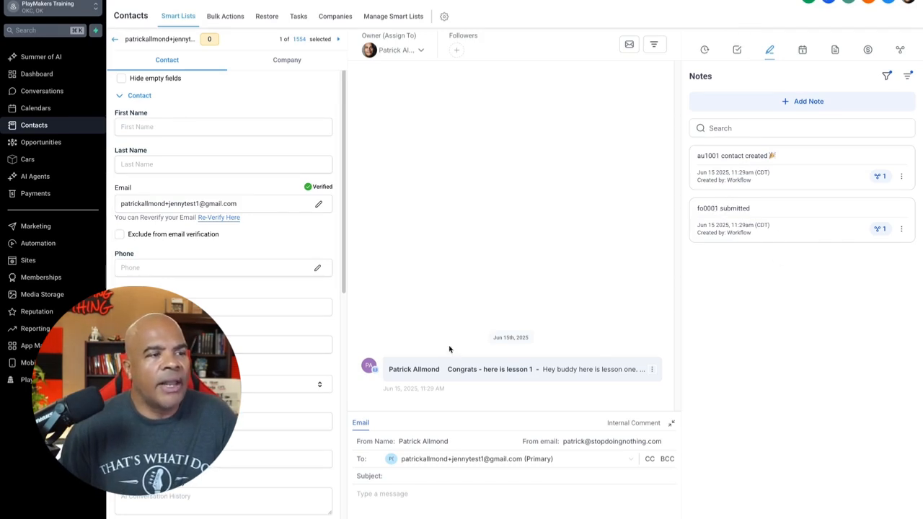
scroll(292, 497, down, 10)
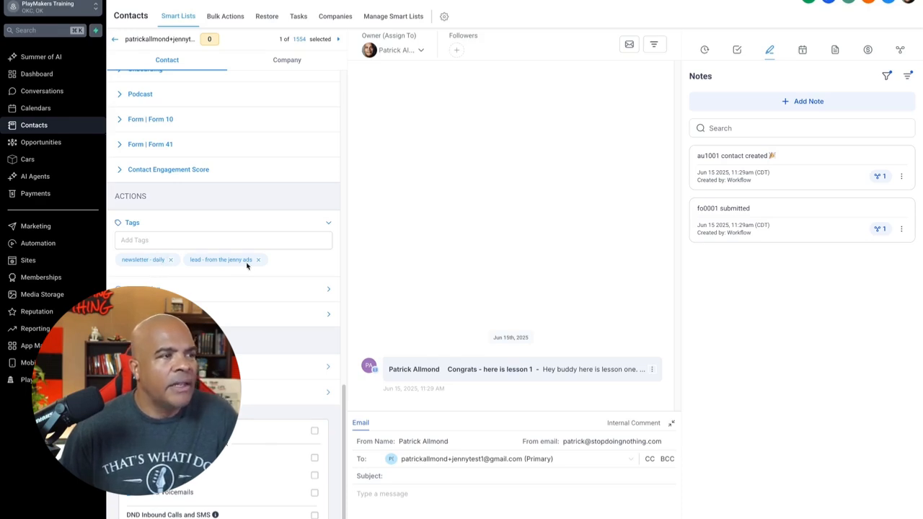
click(328, 289)
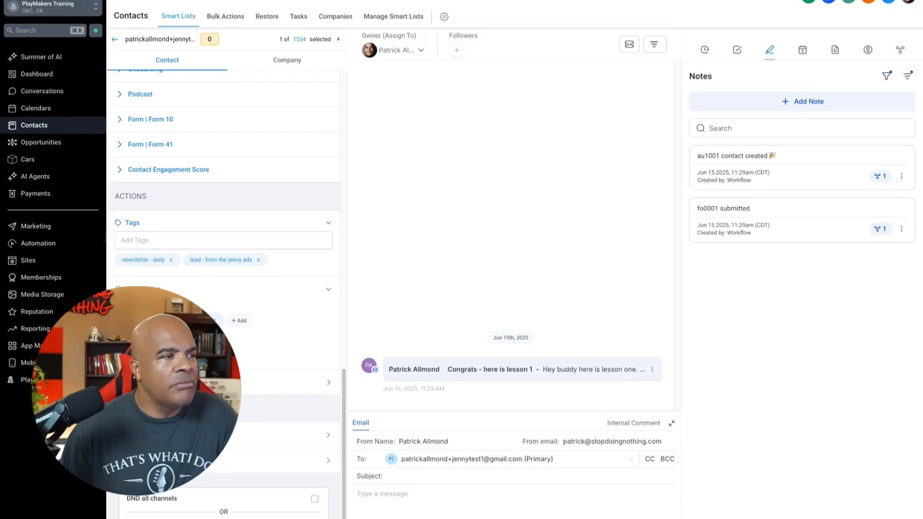